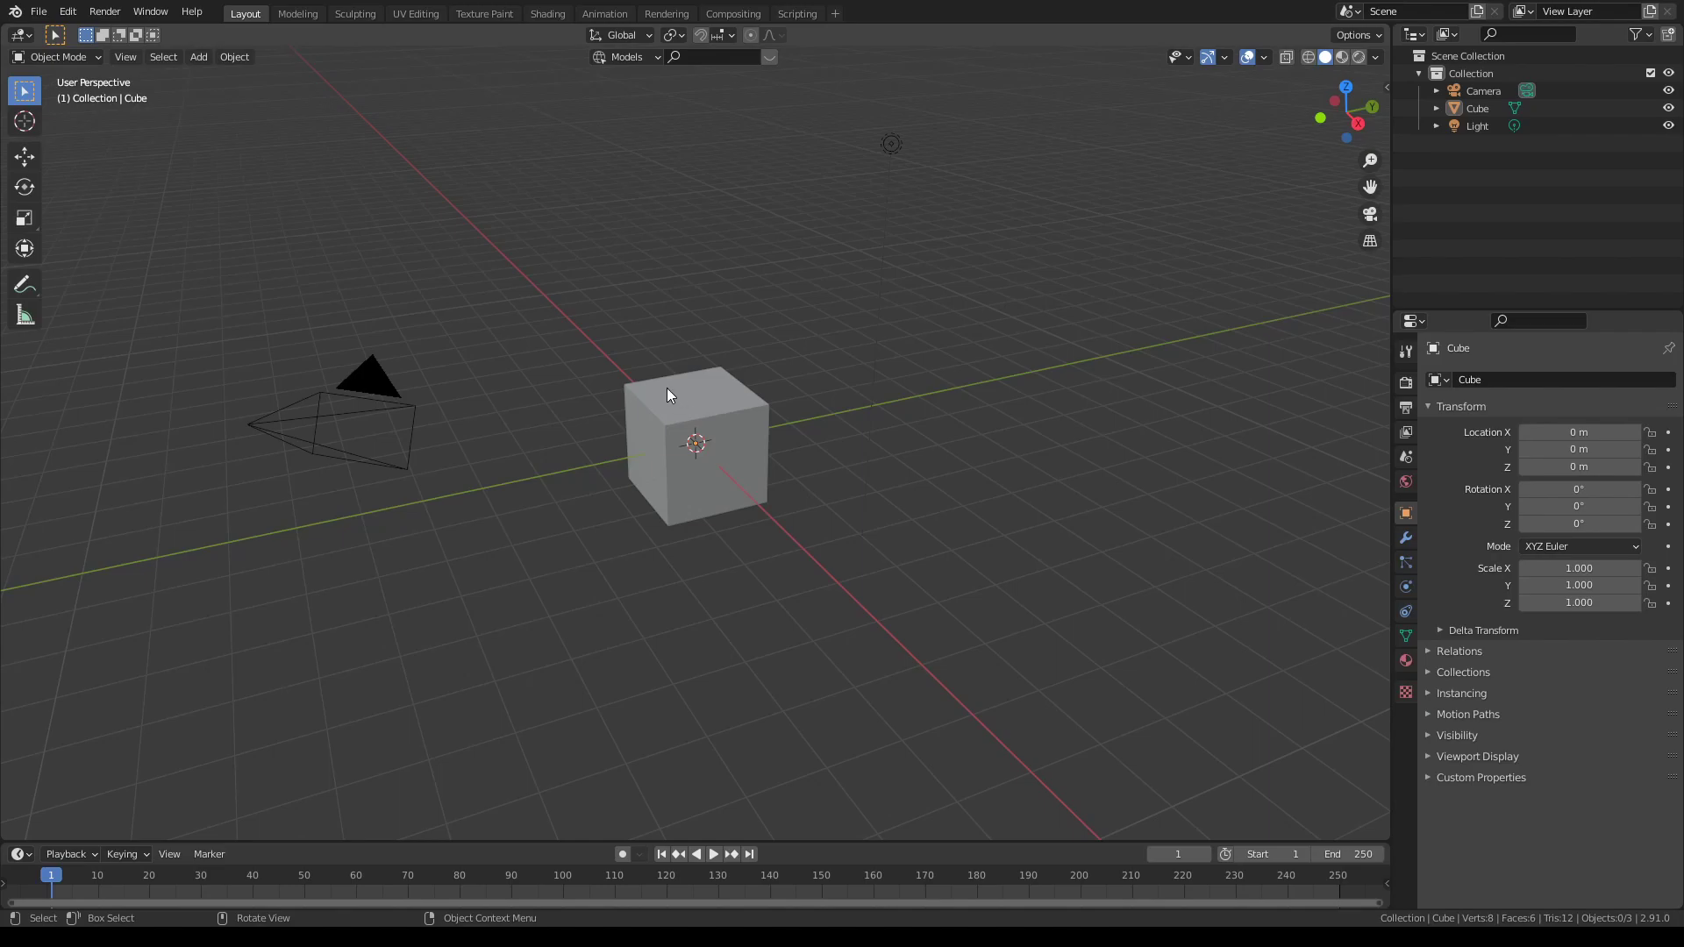
Step: Open the Sketch_N_Carve operator popup on the default cube with K
key(k)
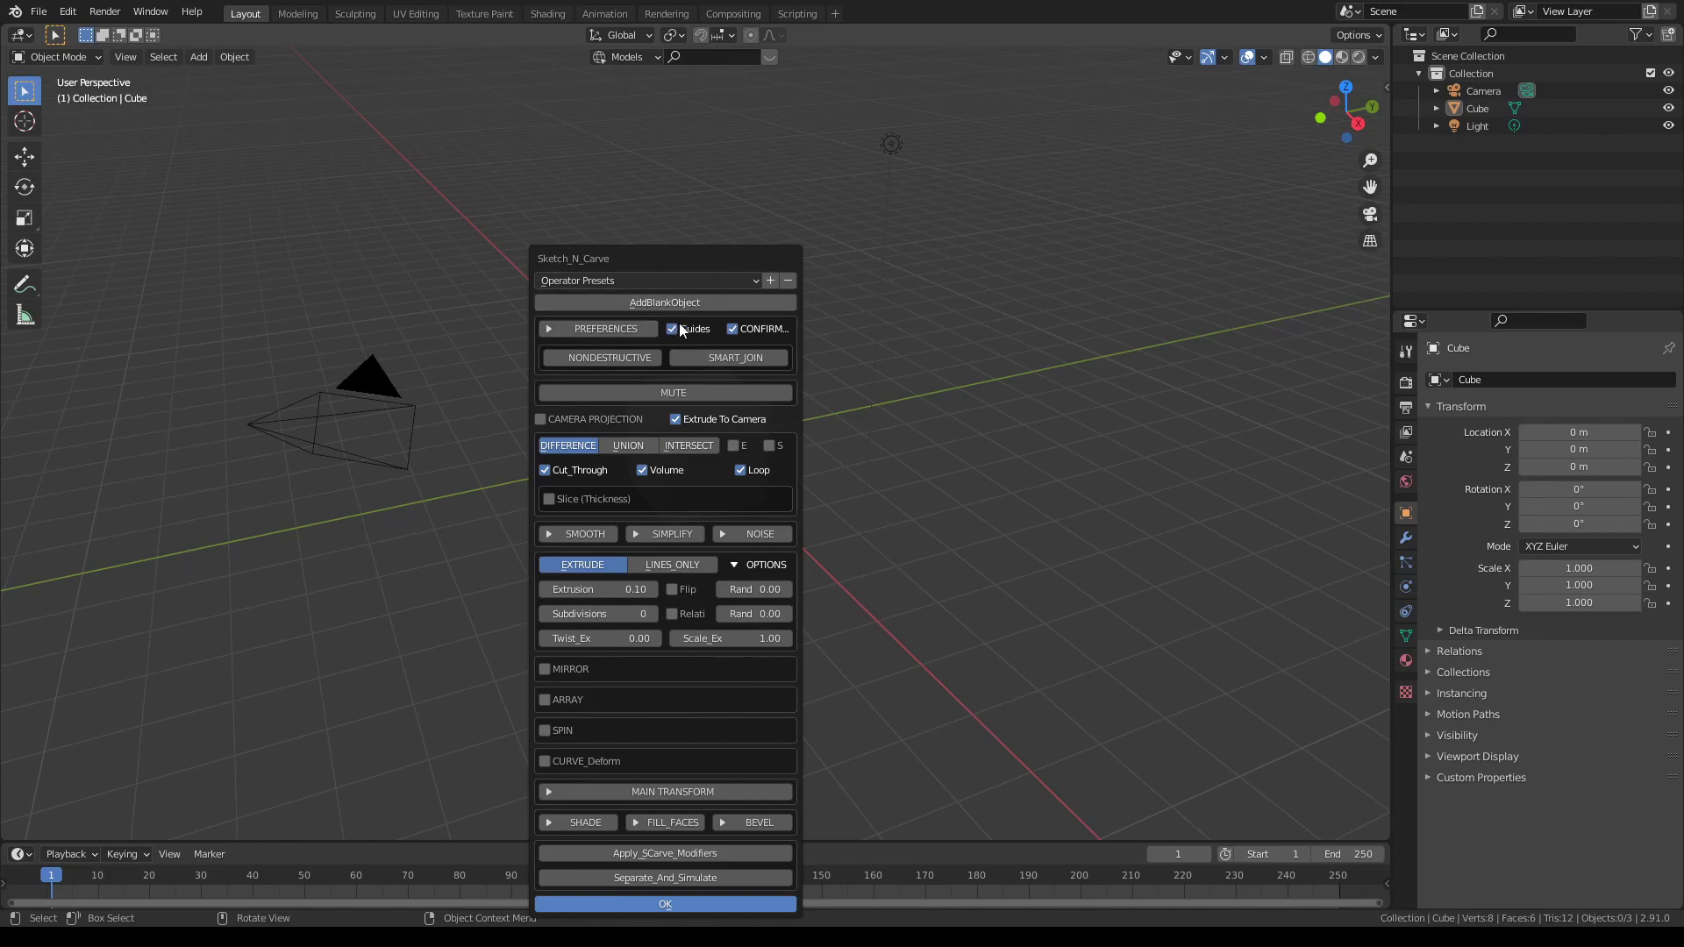
Step: Disable Confirm, enable Union carving, and add a blank carve object named 'bob'
click(738, 330)
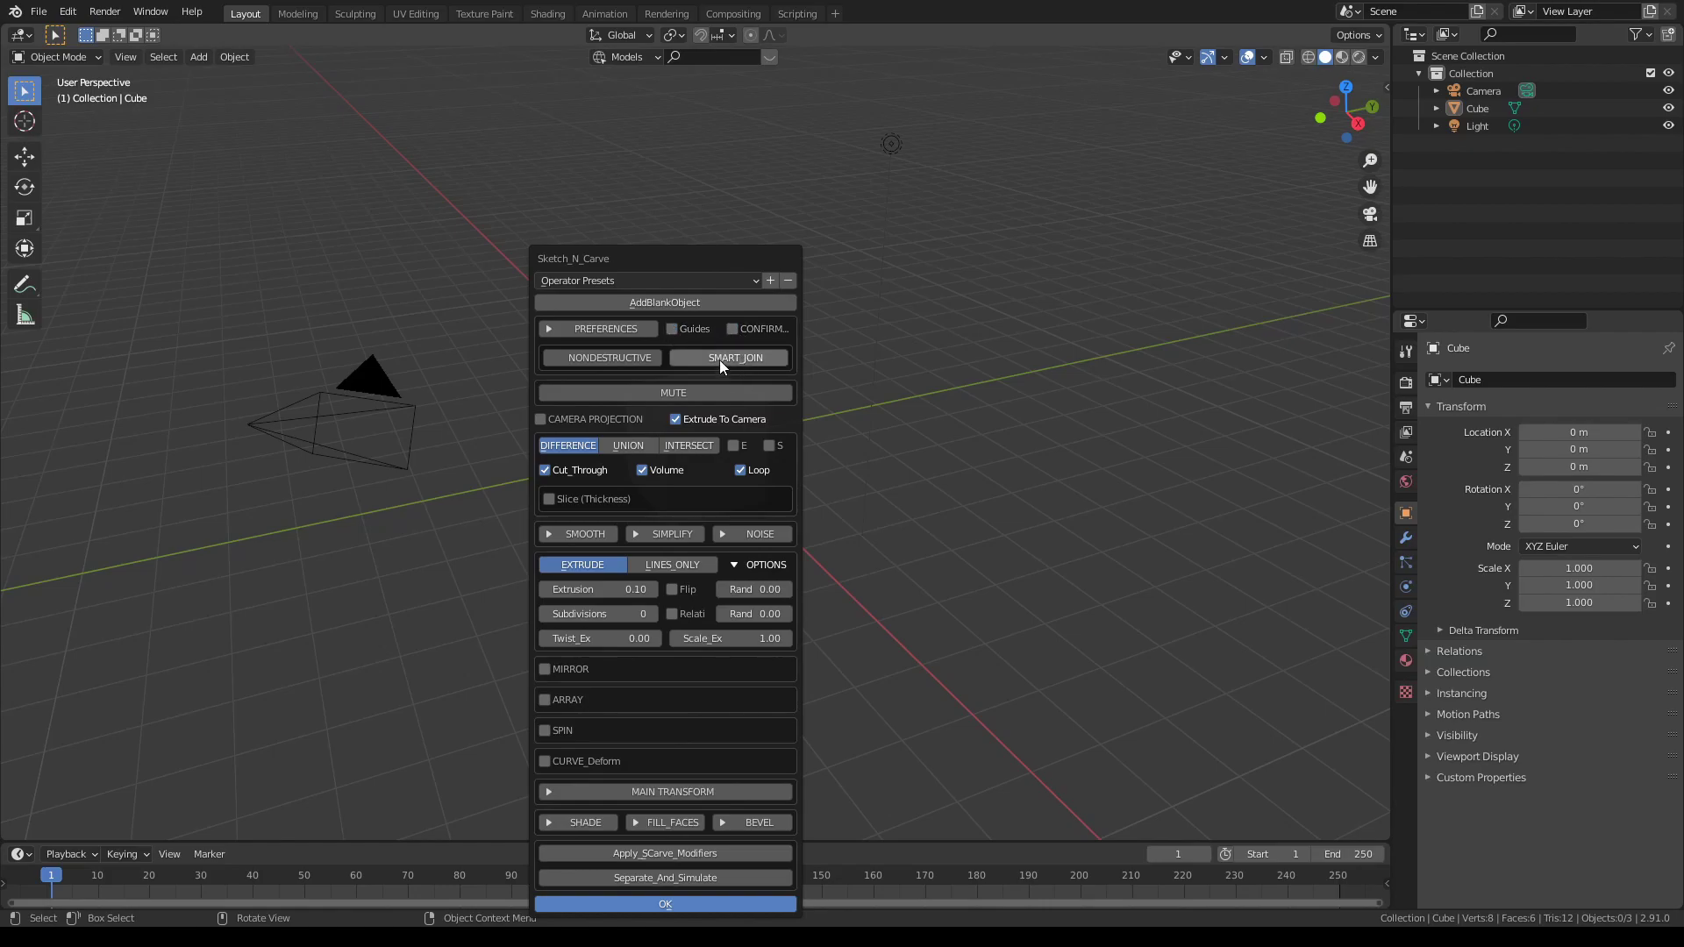
click(625, 443)
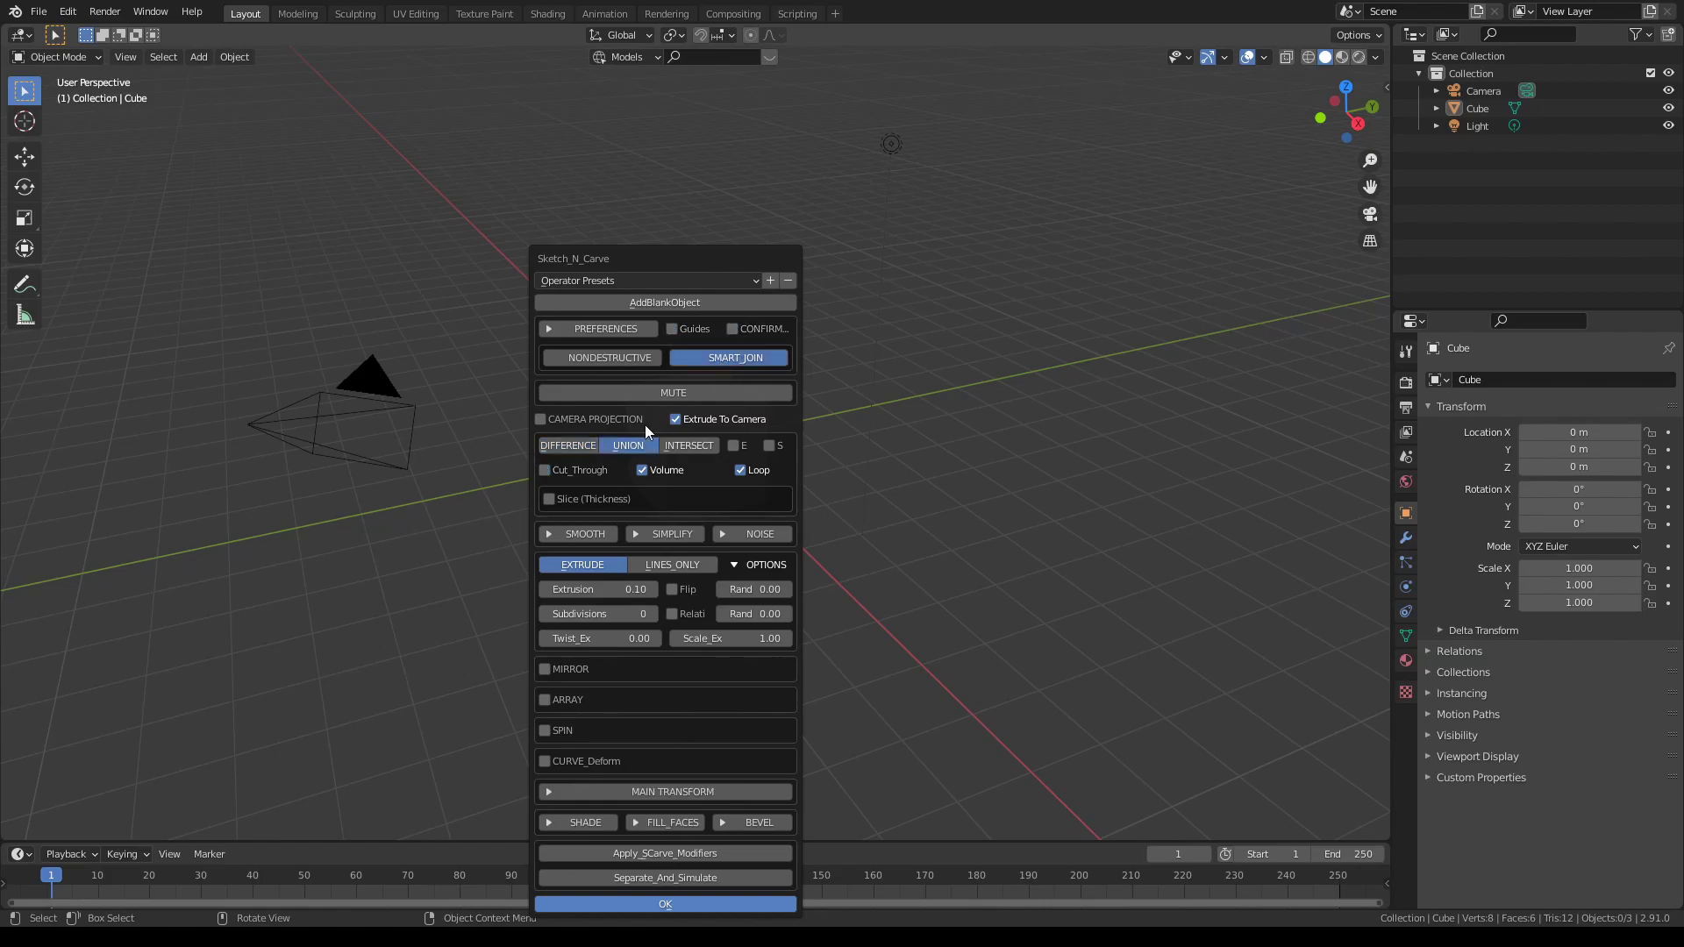
click(658, 301)
click(671, 330)
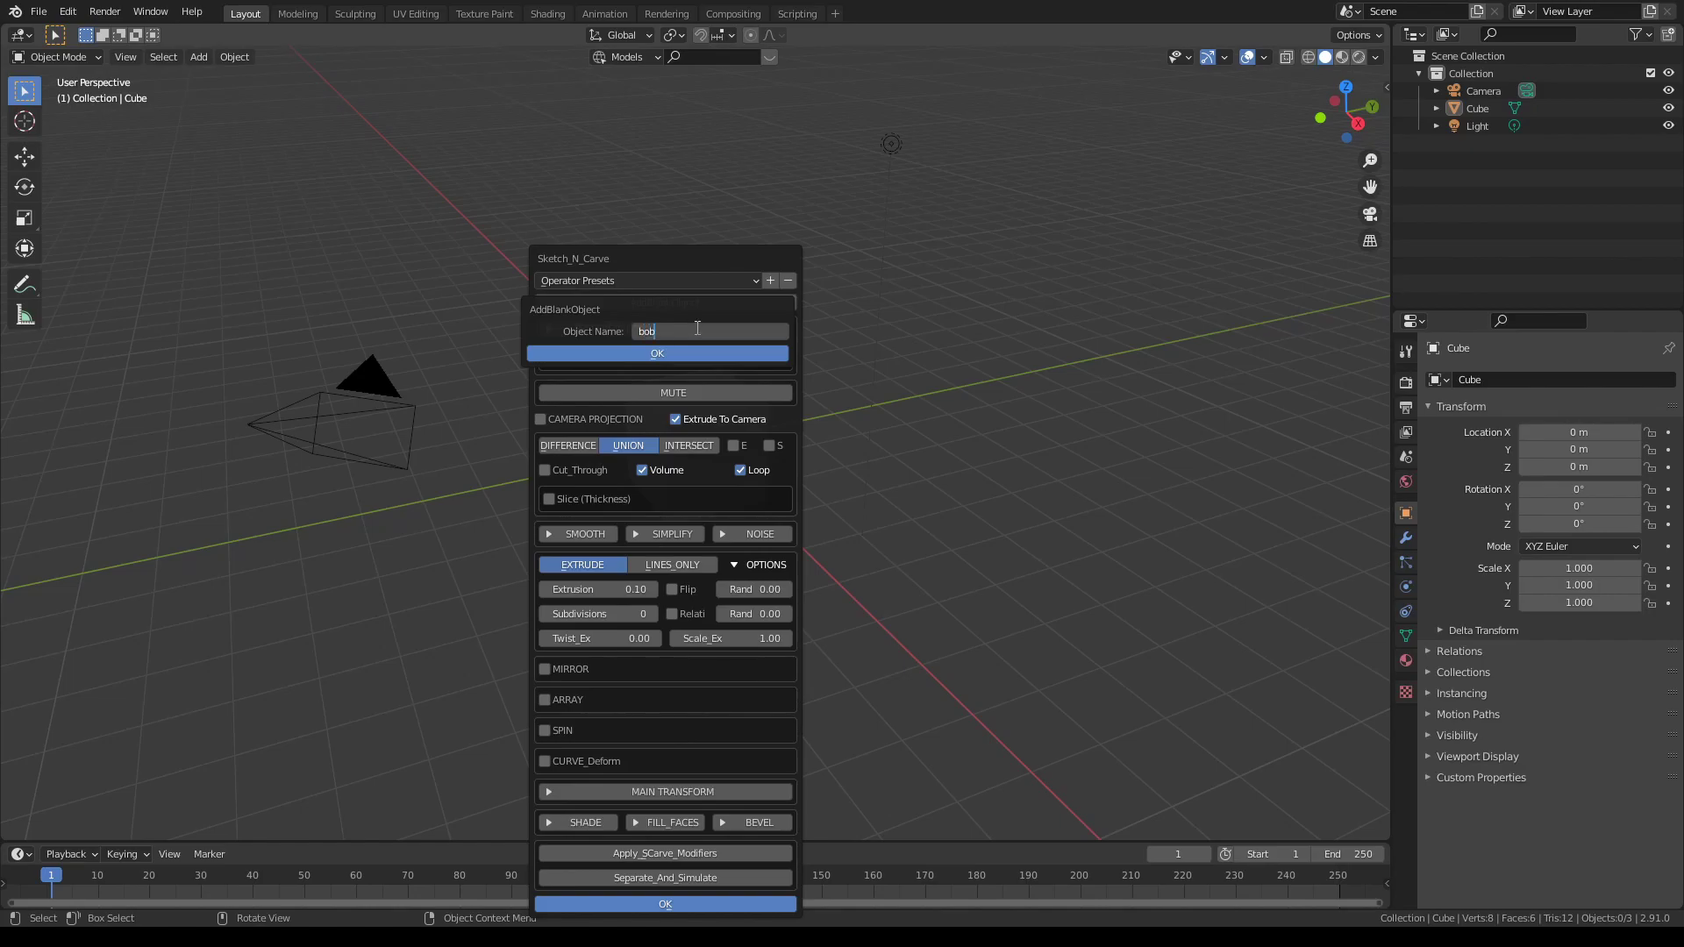
key(Return)
Step: Draw a freehand blob over the cube's front in camera view and carve it
key(Return)
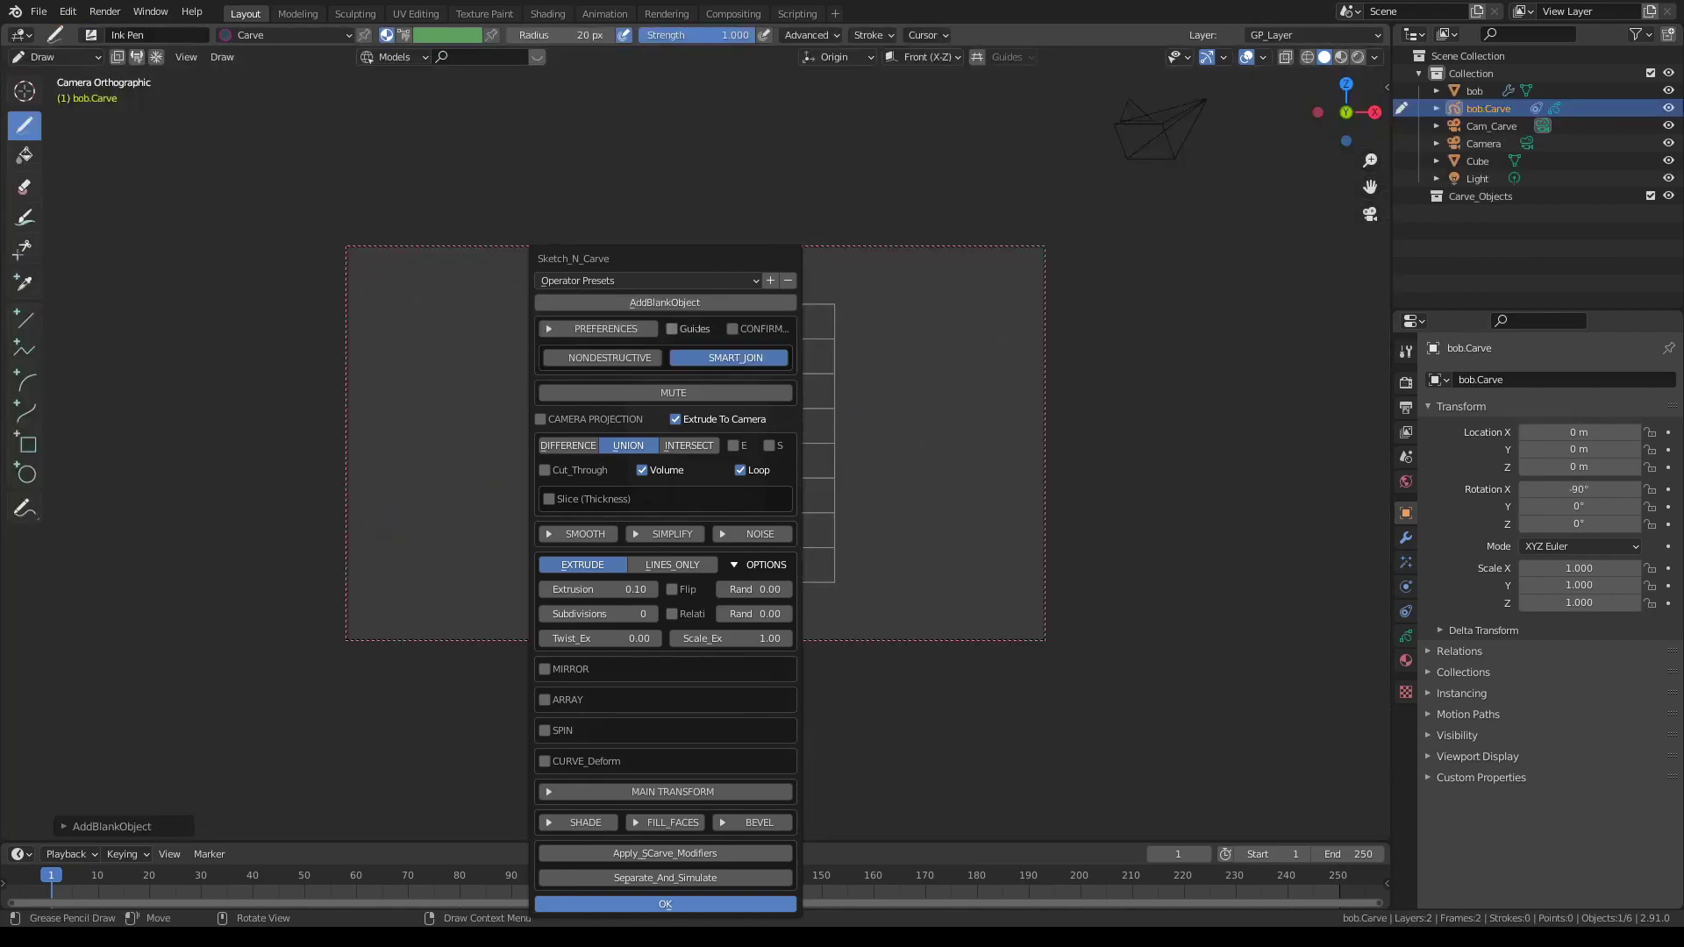
key(Return)
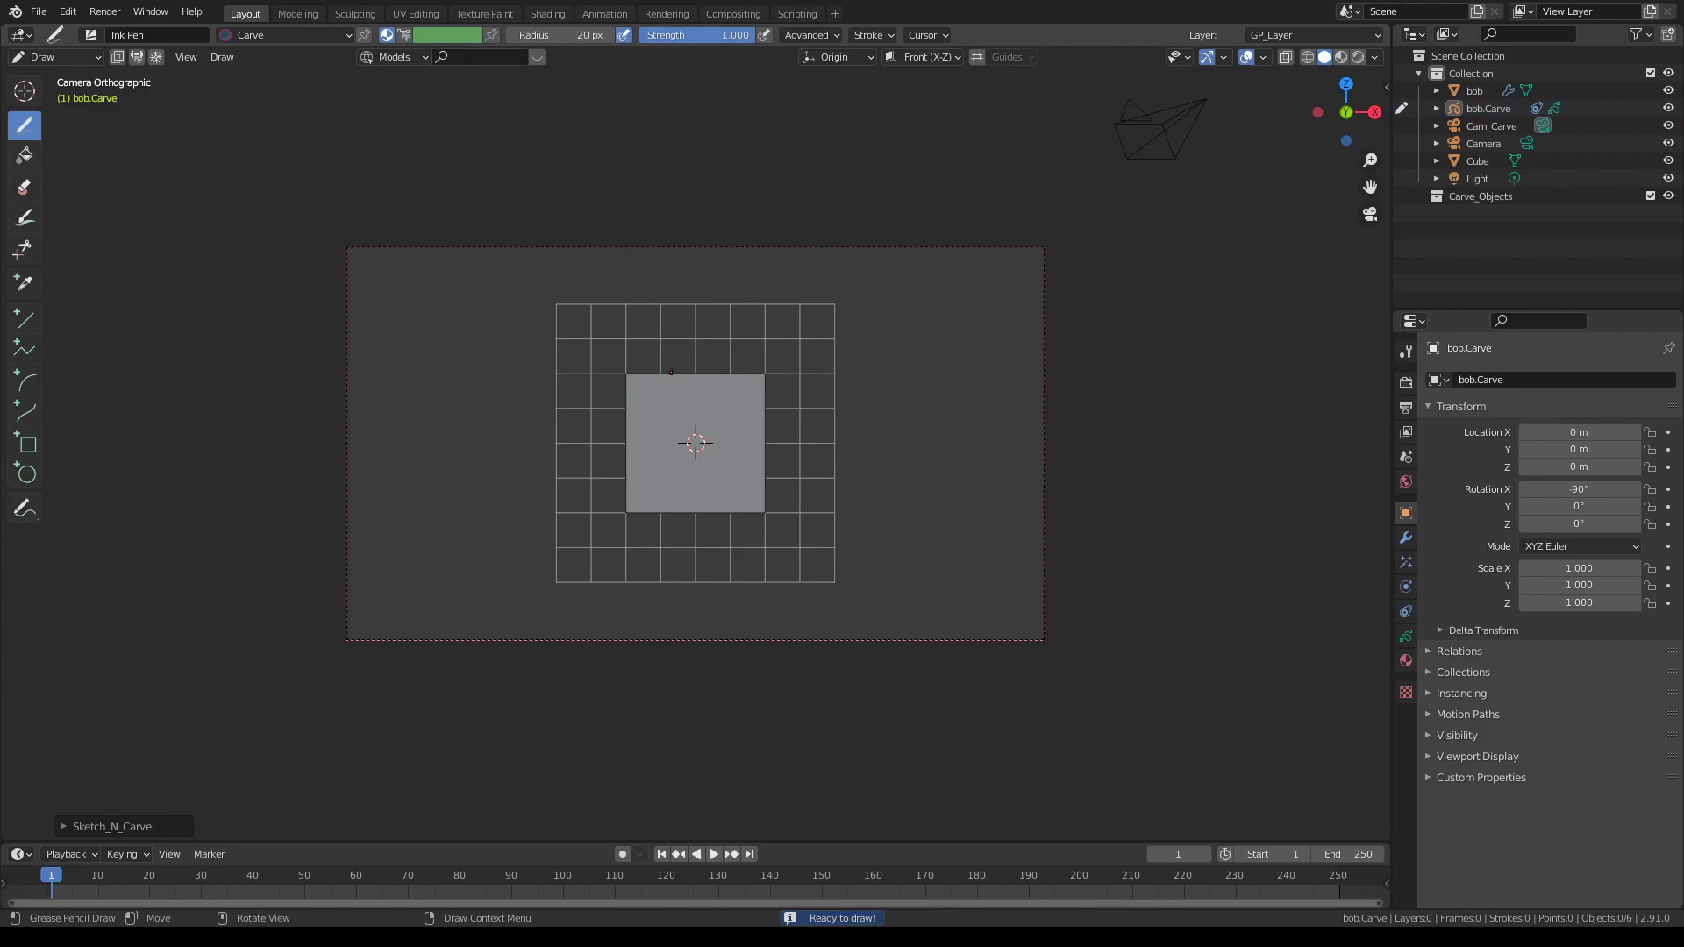
scroll(675, 373, up, 2)
scroll(675, 373, up, 1)
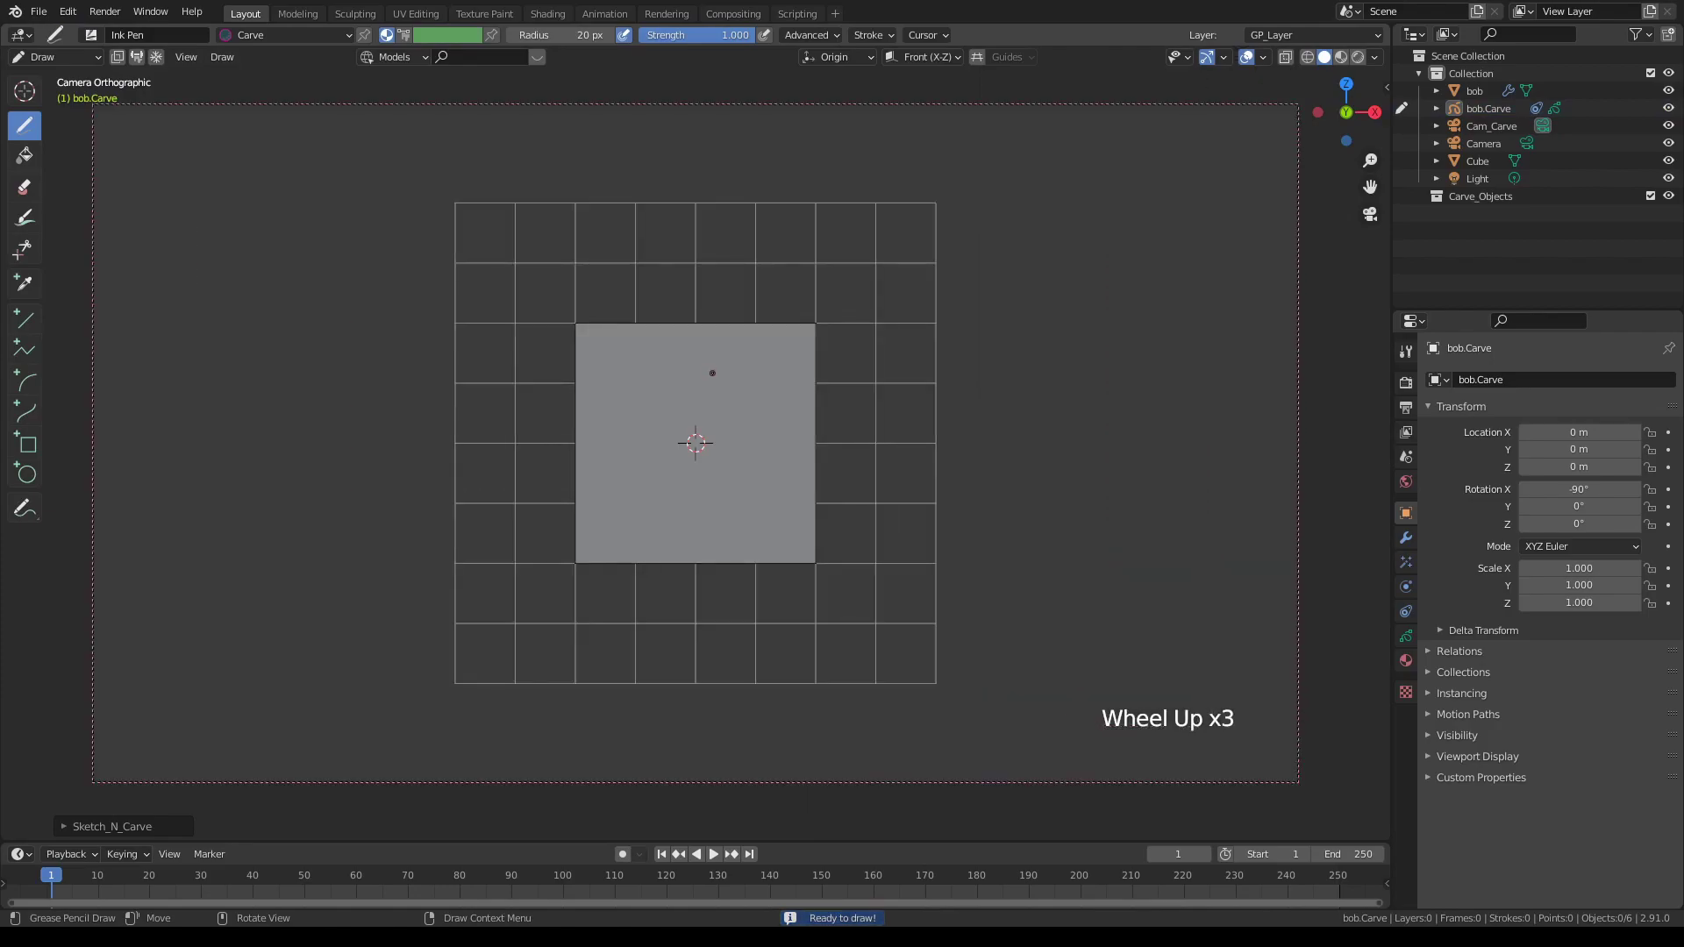
scroll(713, 373, down, 1)
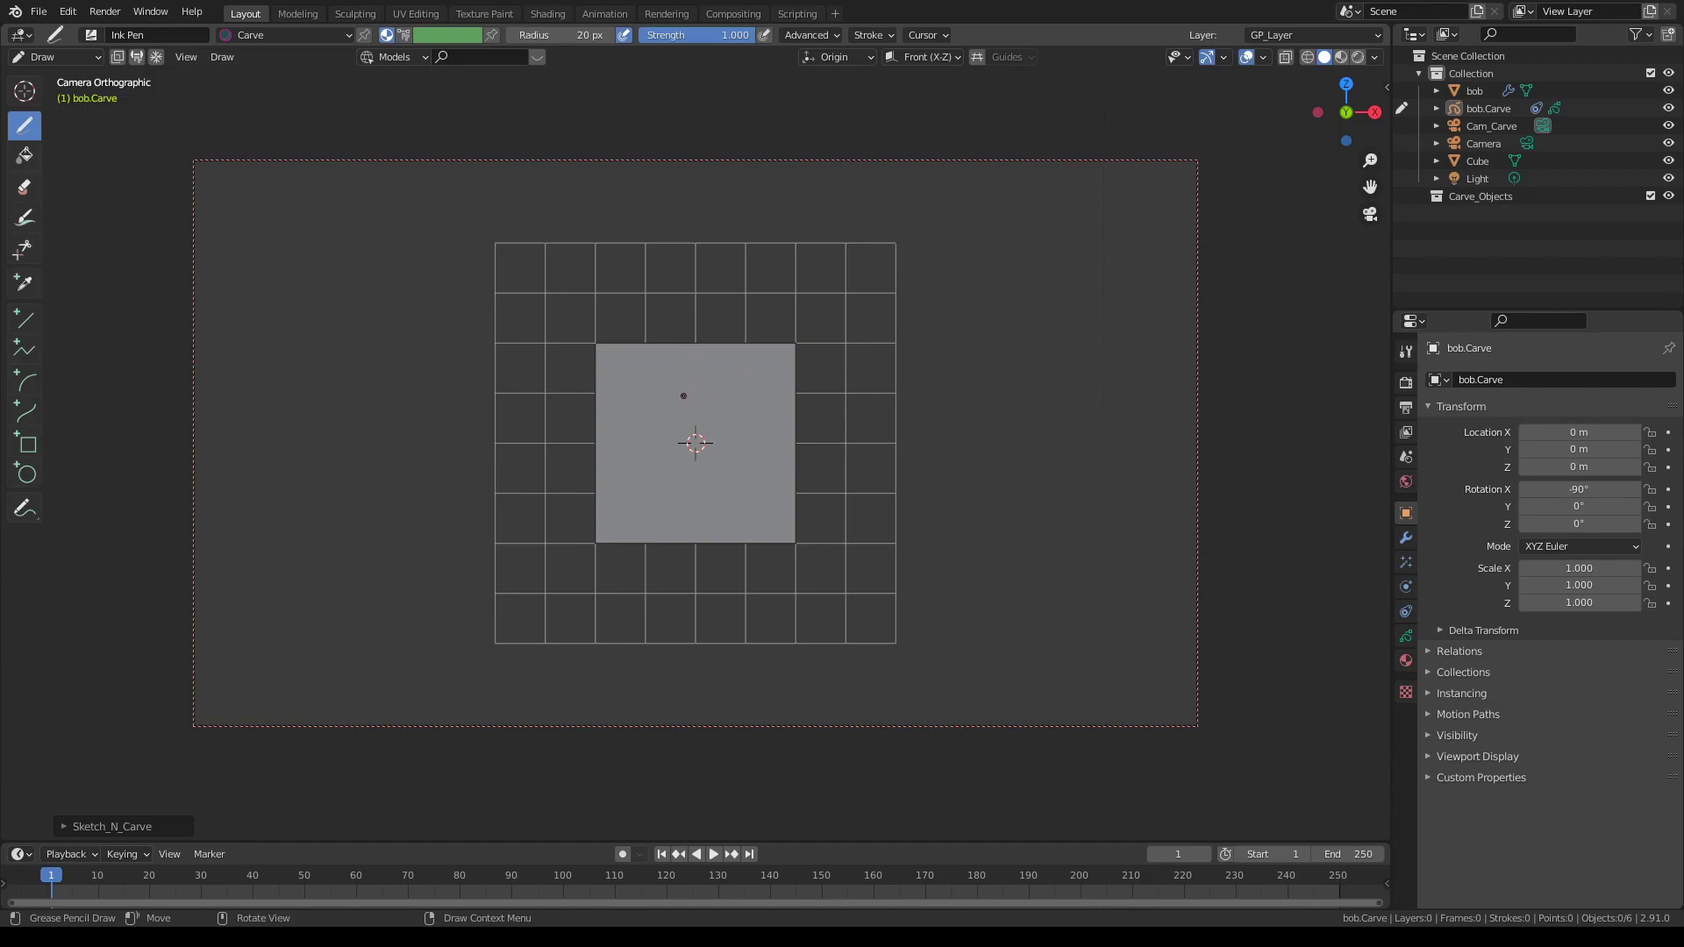
drag(720, 371, 648, 388)
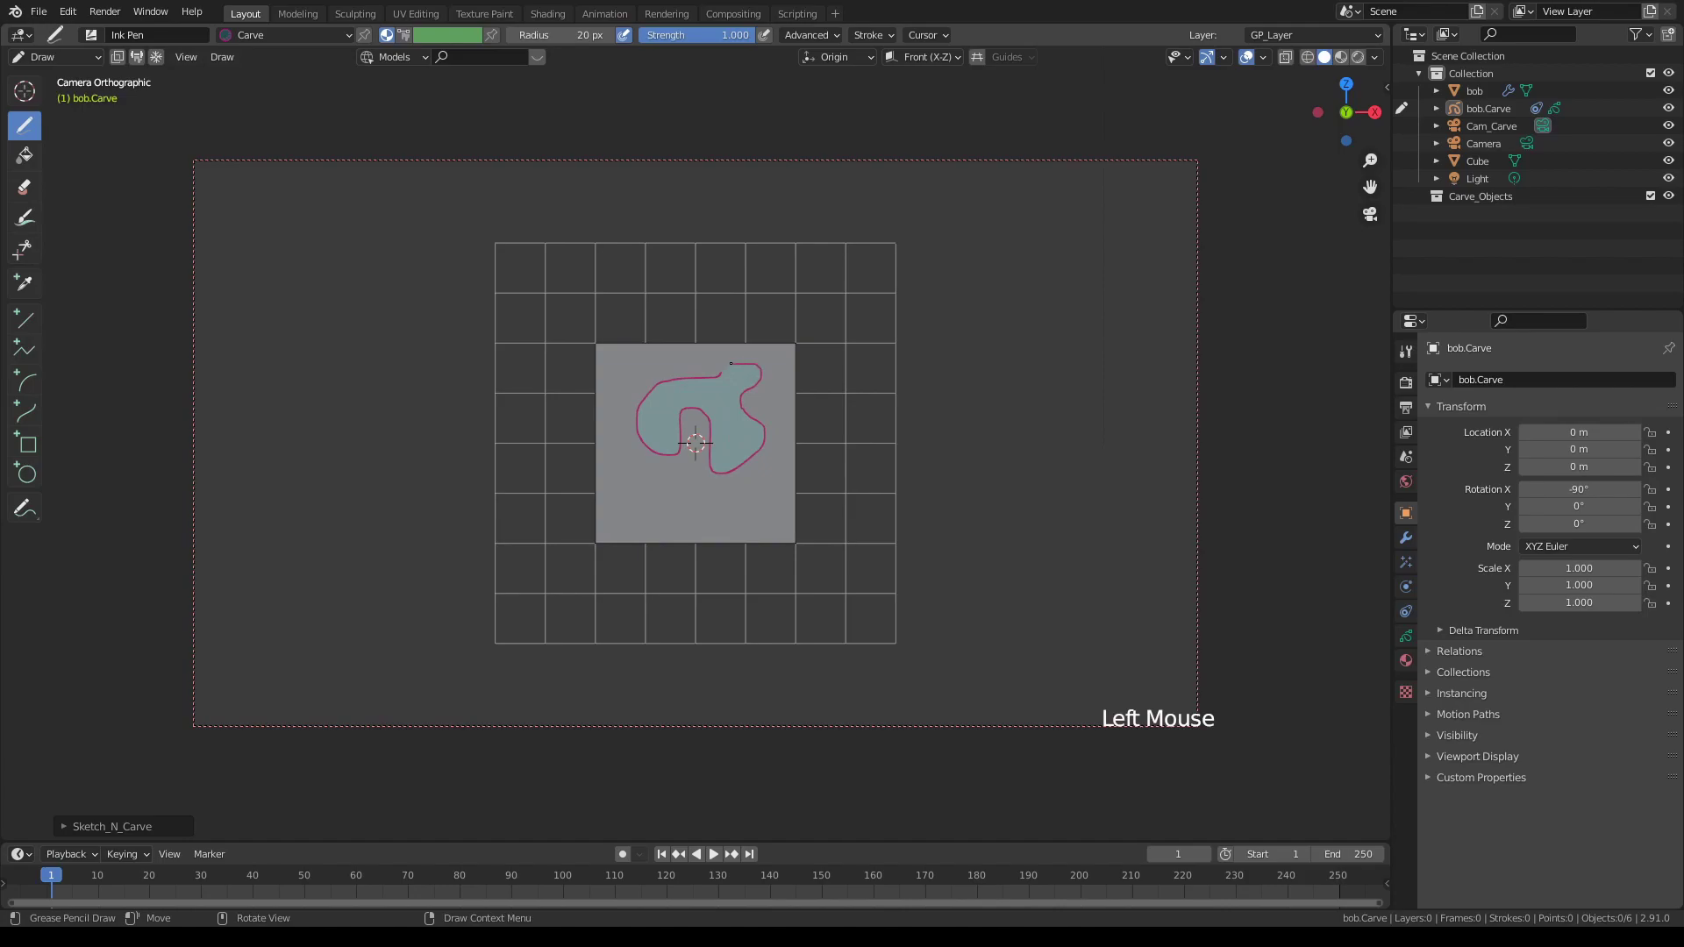
key(k)
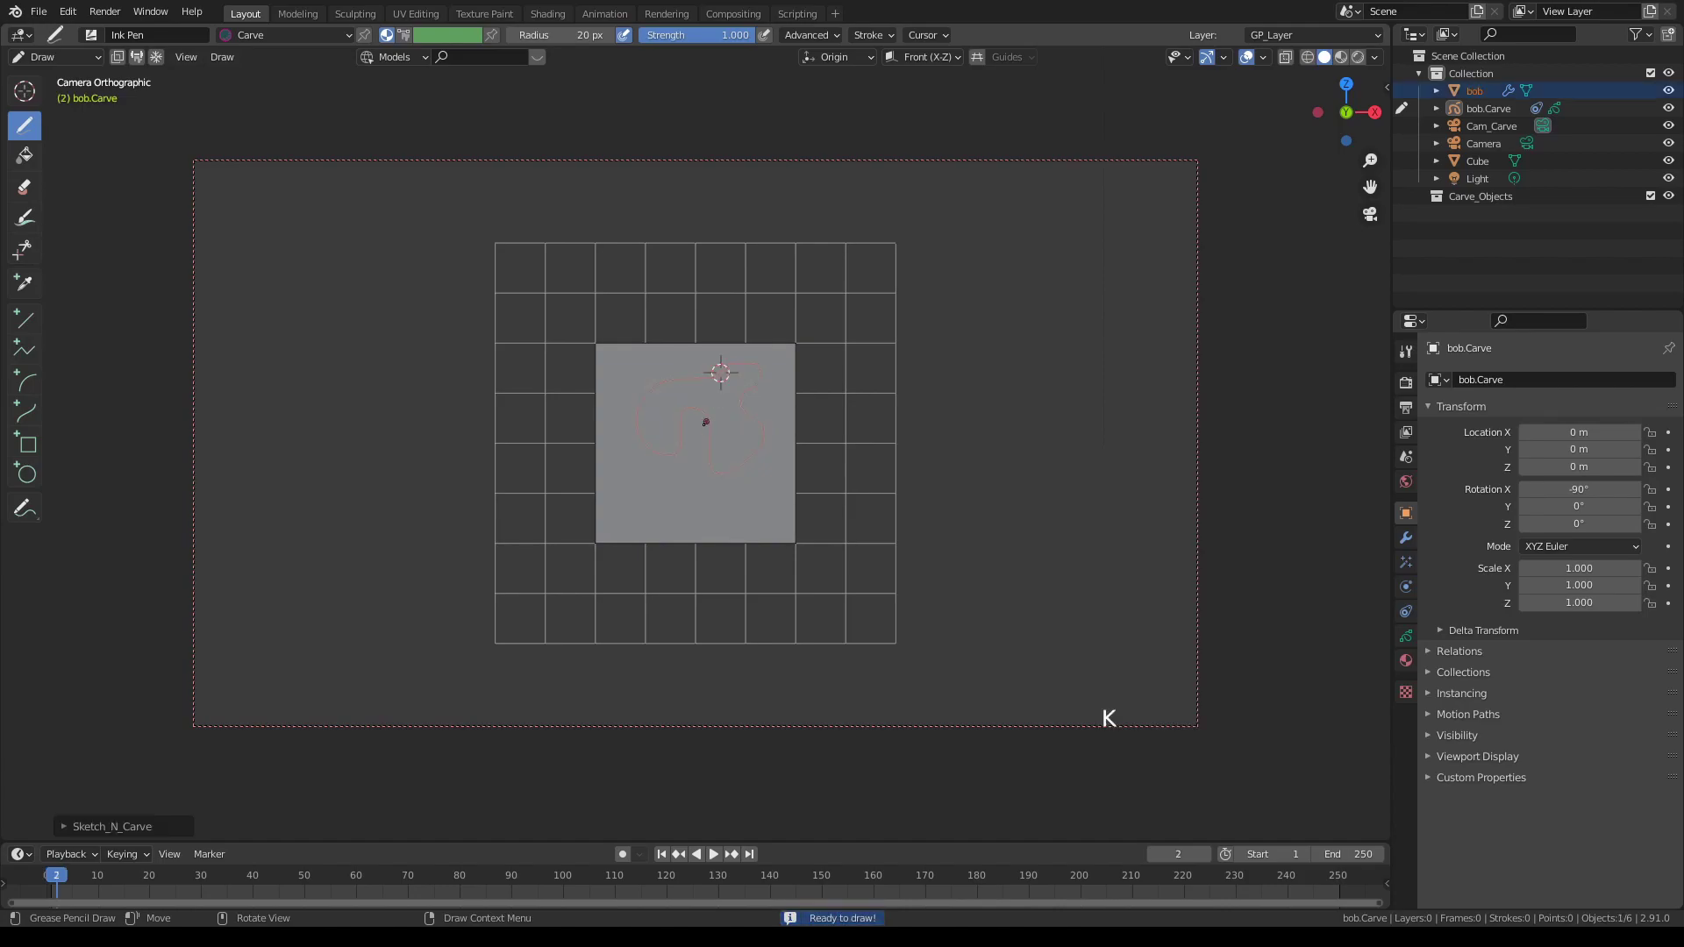
Step: Turn on X-ray and orbit around the see-through cube to inspect the blob
key(KP_0)
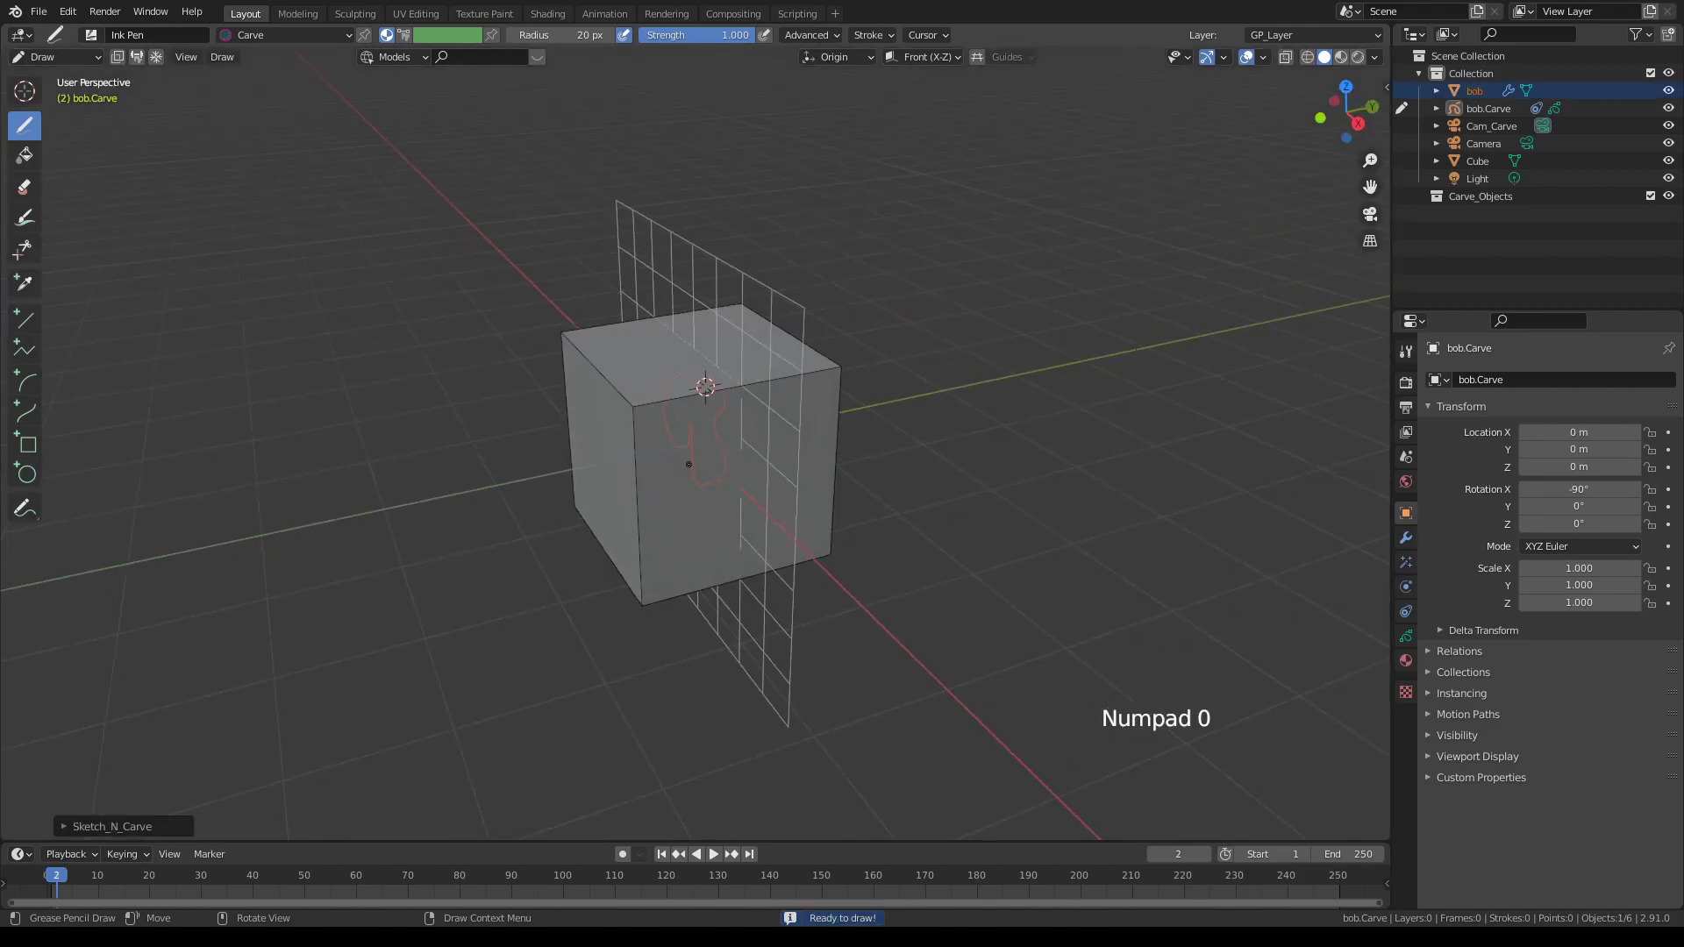
scroll(692, 461, up, 2)
mouse_move(692, 461)
middle_down()
mouse_move(733, 456)
mouse_move(699, 489)
mouse_move(720, 456)
middle_up()
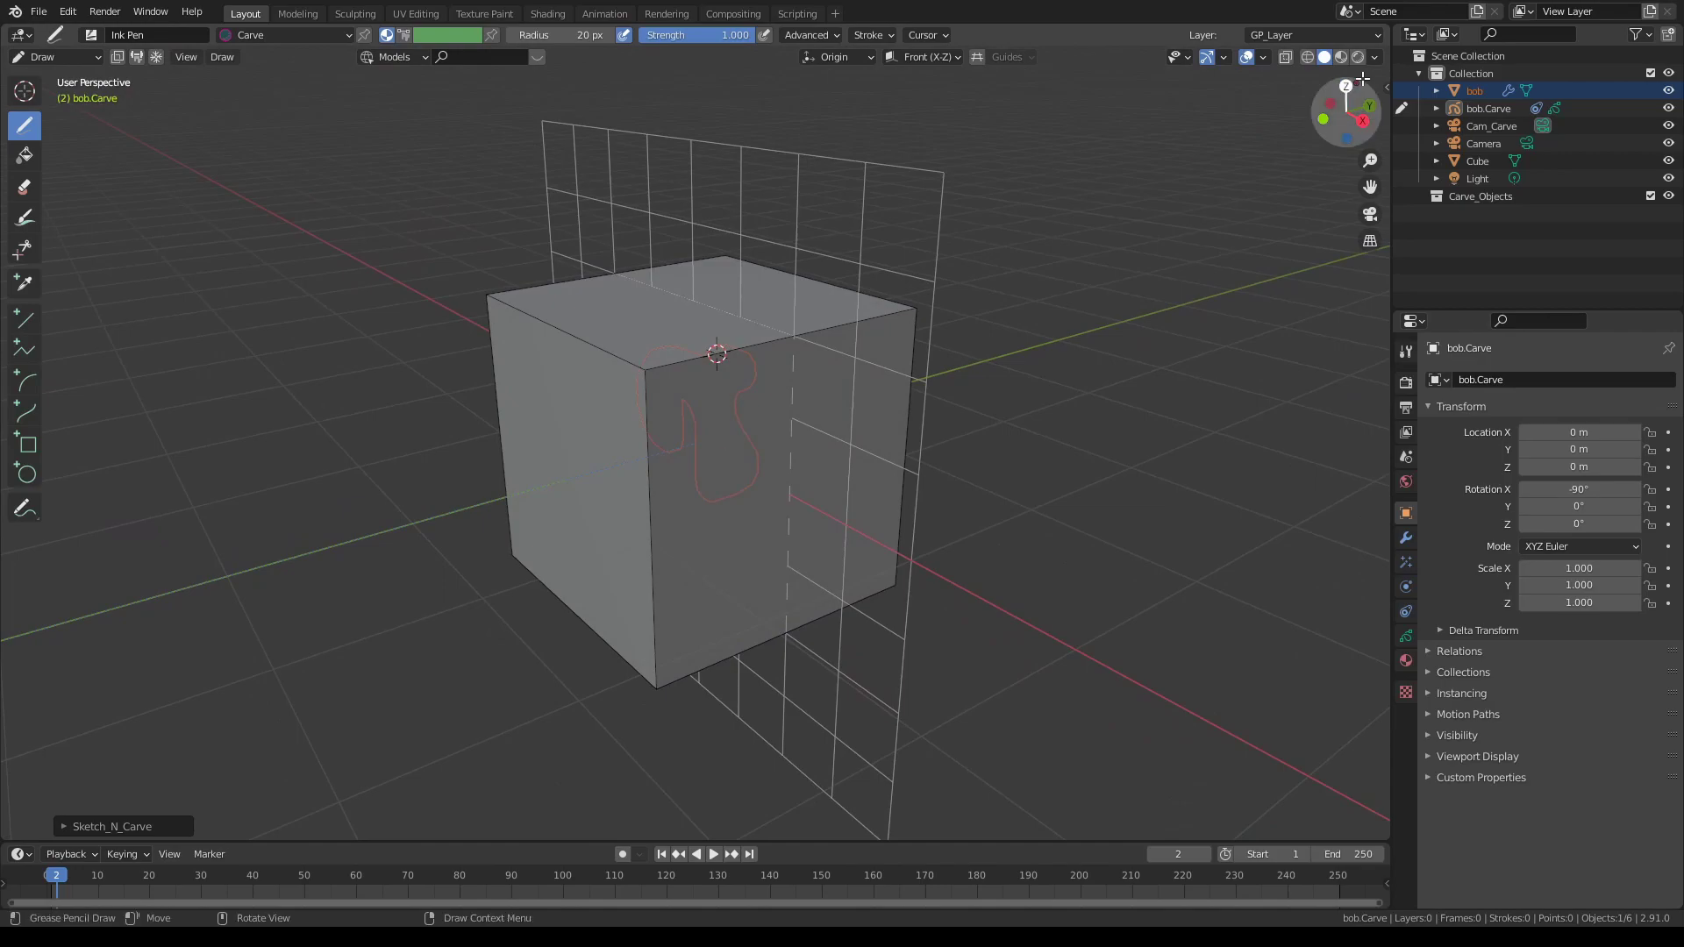
click(1285, 56)
middle_drag(922, 434, 842, 434)
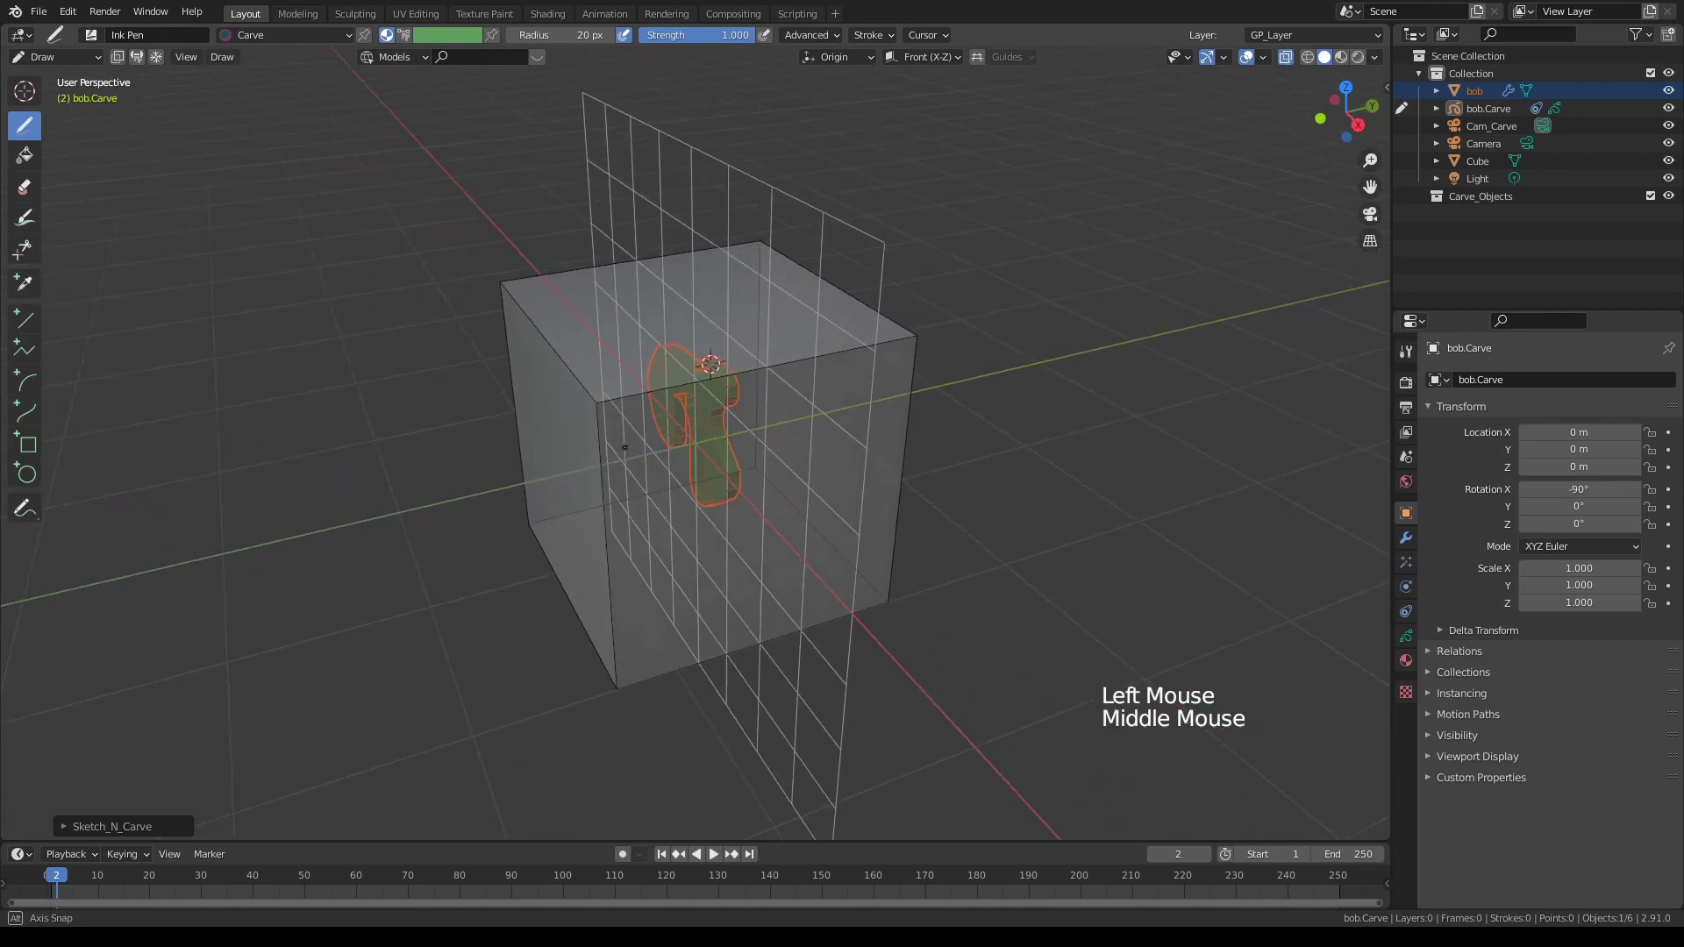
mouse_move(609, 445)
middle_down()
mouse_move(676, 425)
mouse_move(591, 439)
mouse_move(629, 444)
mouse_move(645, 470)
middle_up()
scroll(591, 437, down, 2)
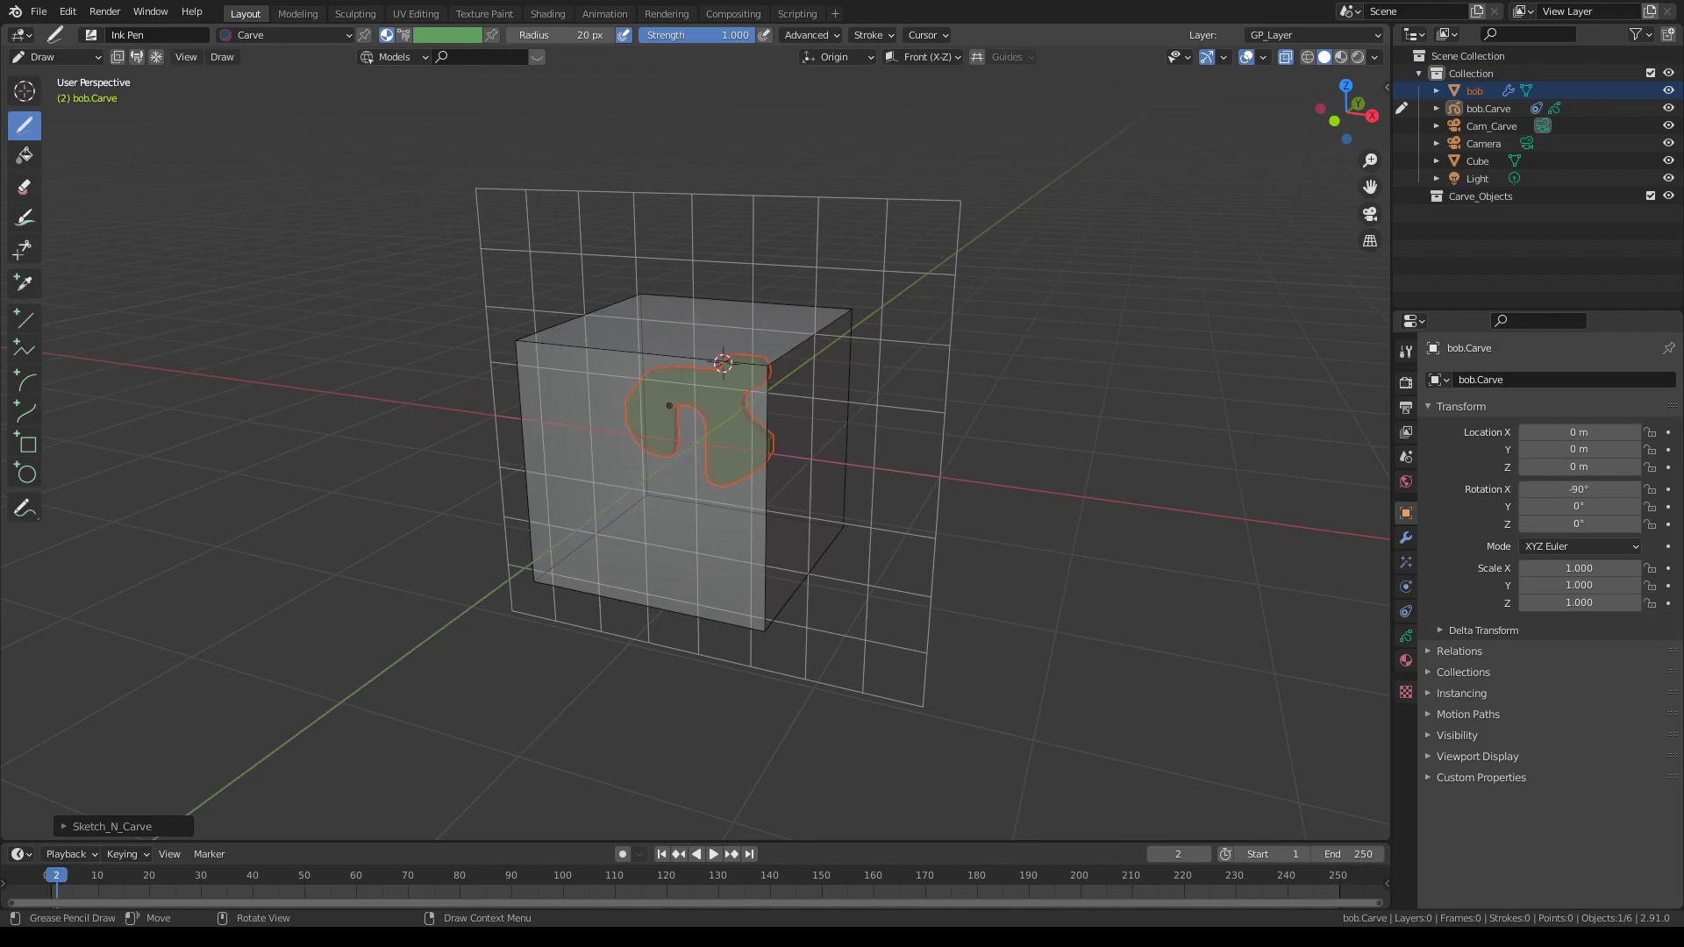
middle_drag(657, 409, 680, 394)
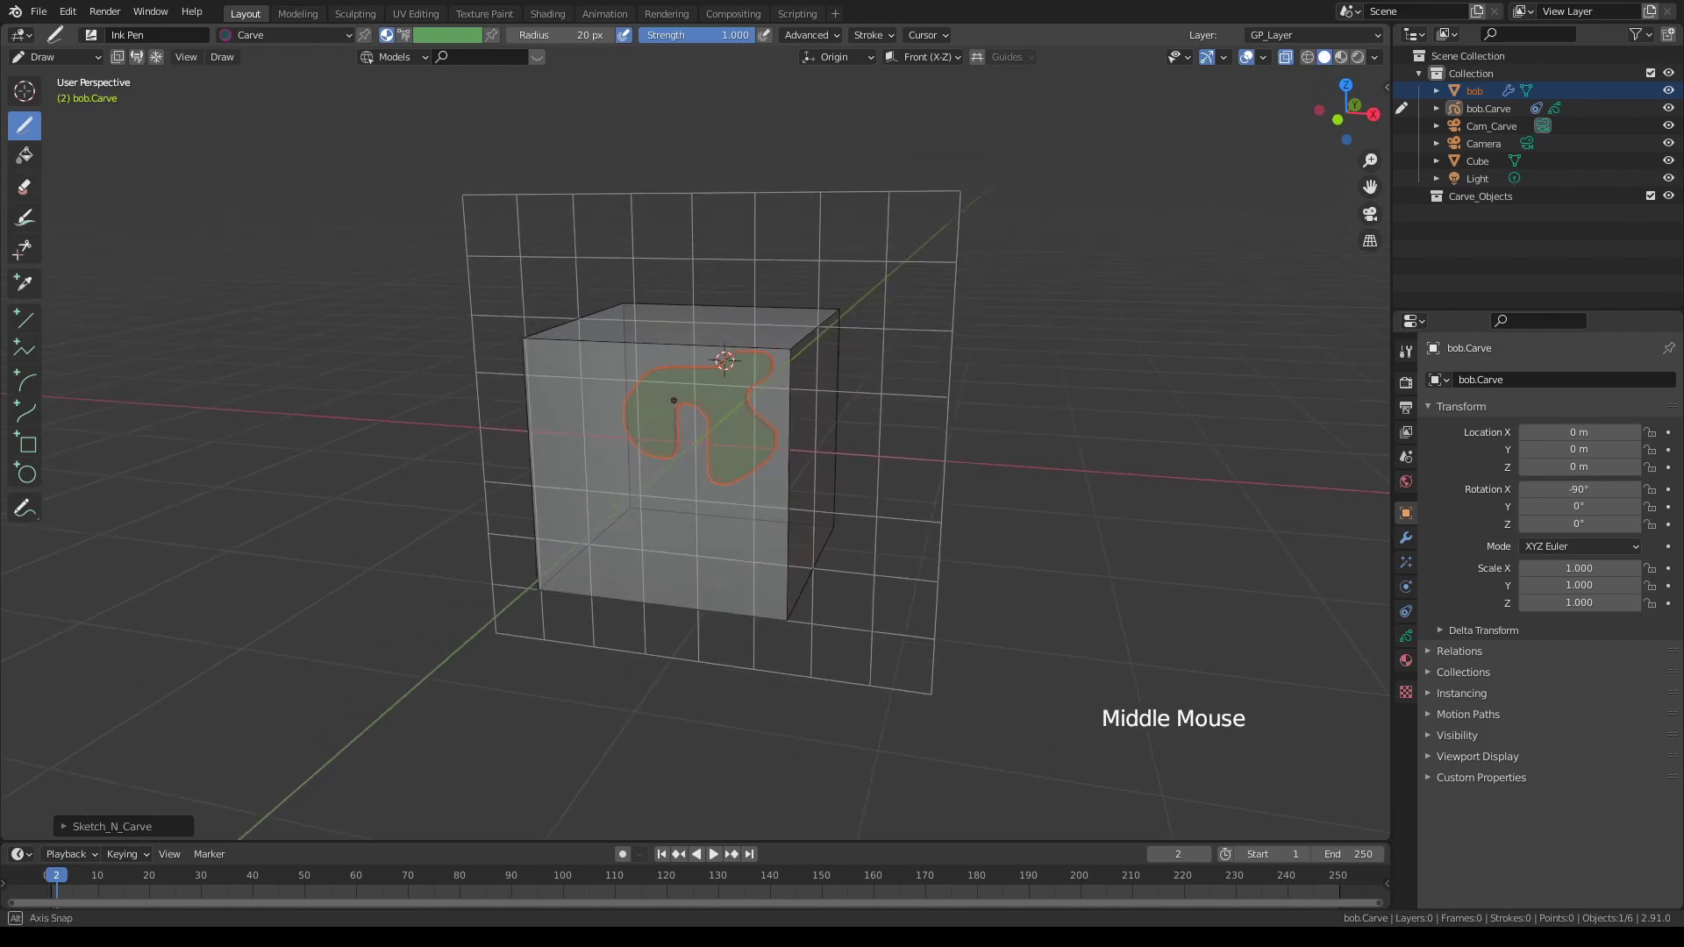
click(853, 57)
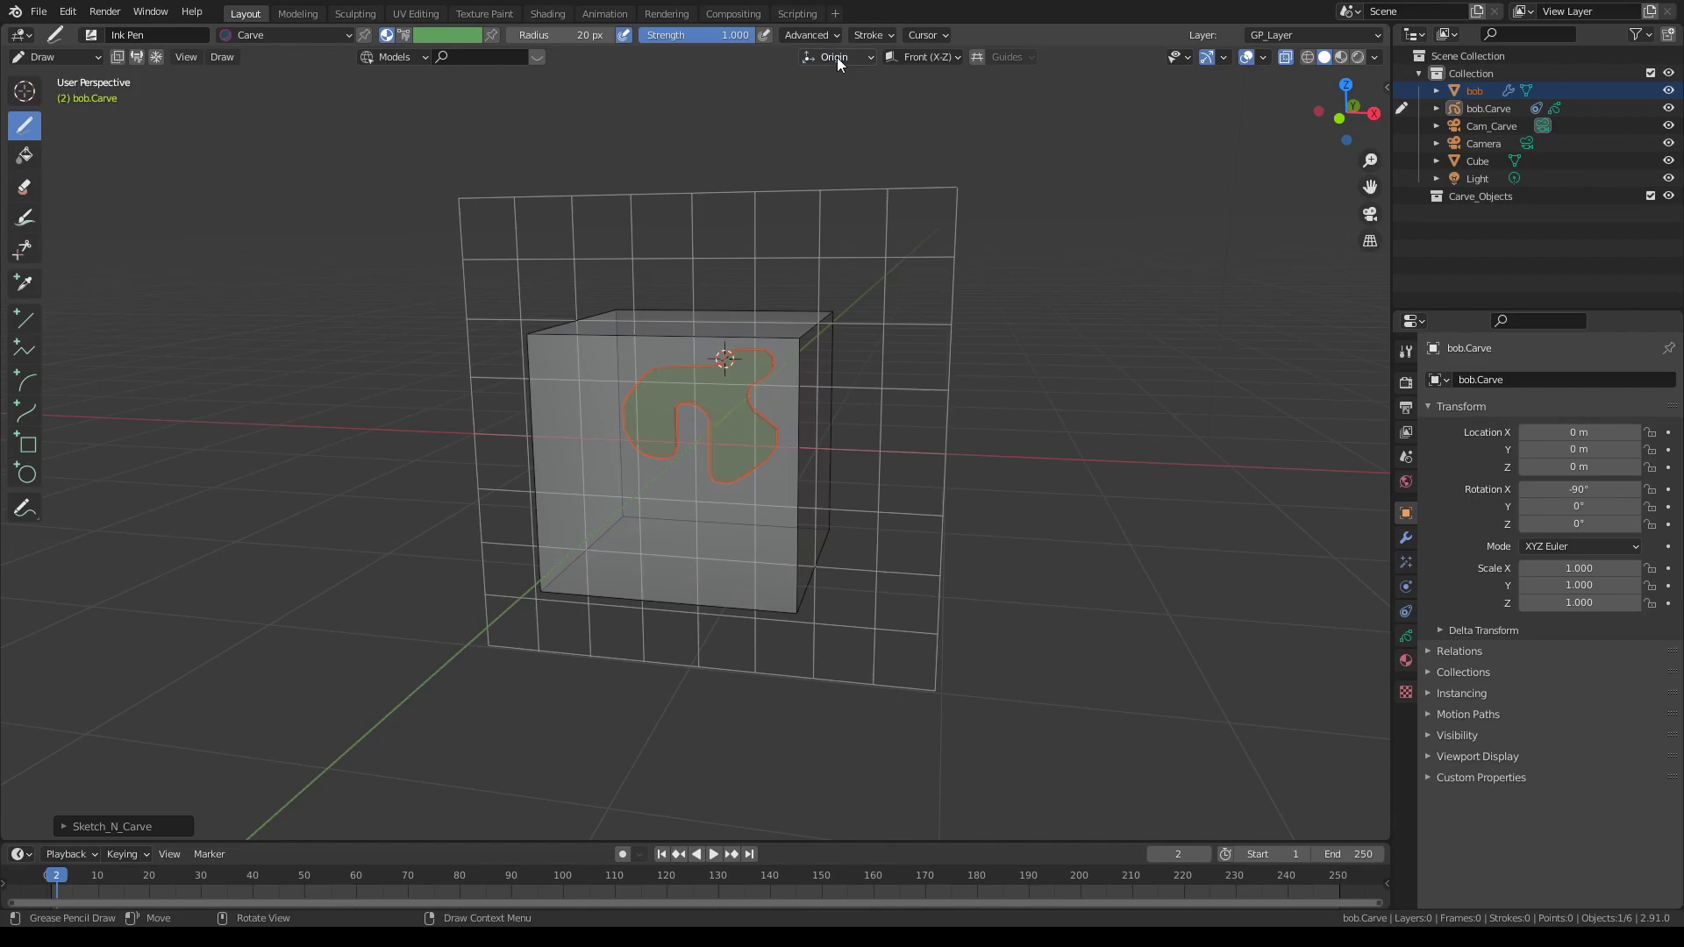
scroll(707, 345, up, 2)
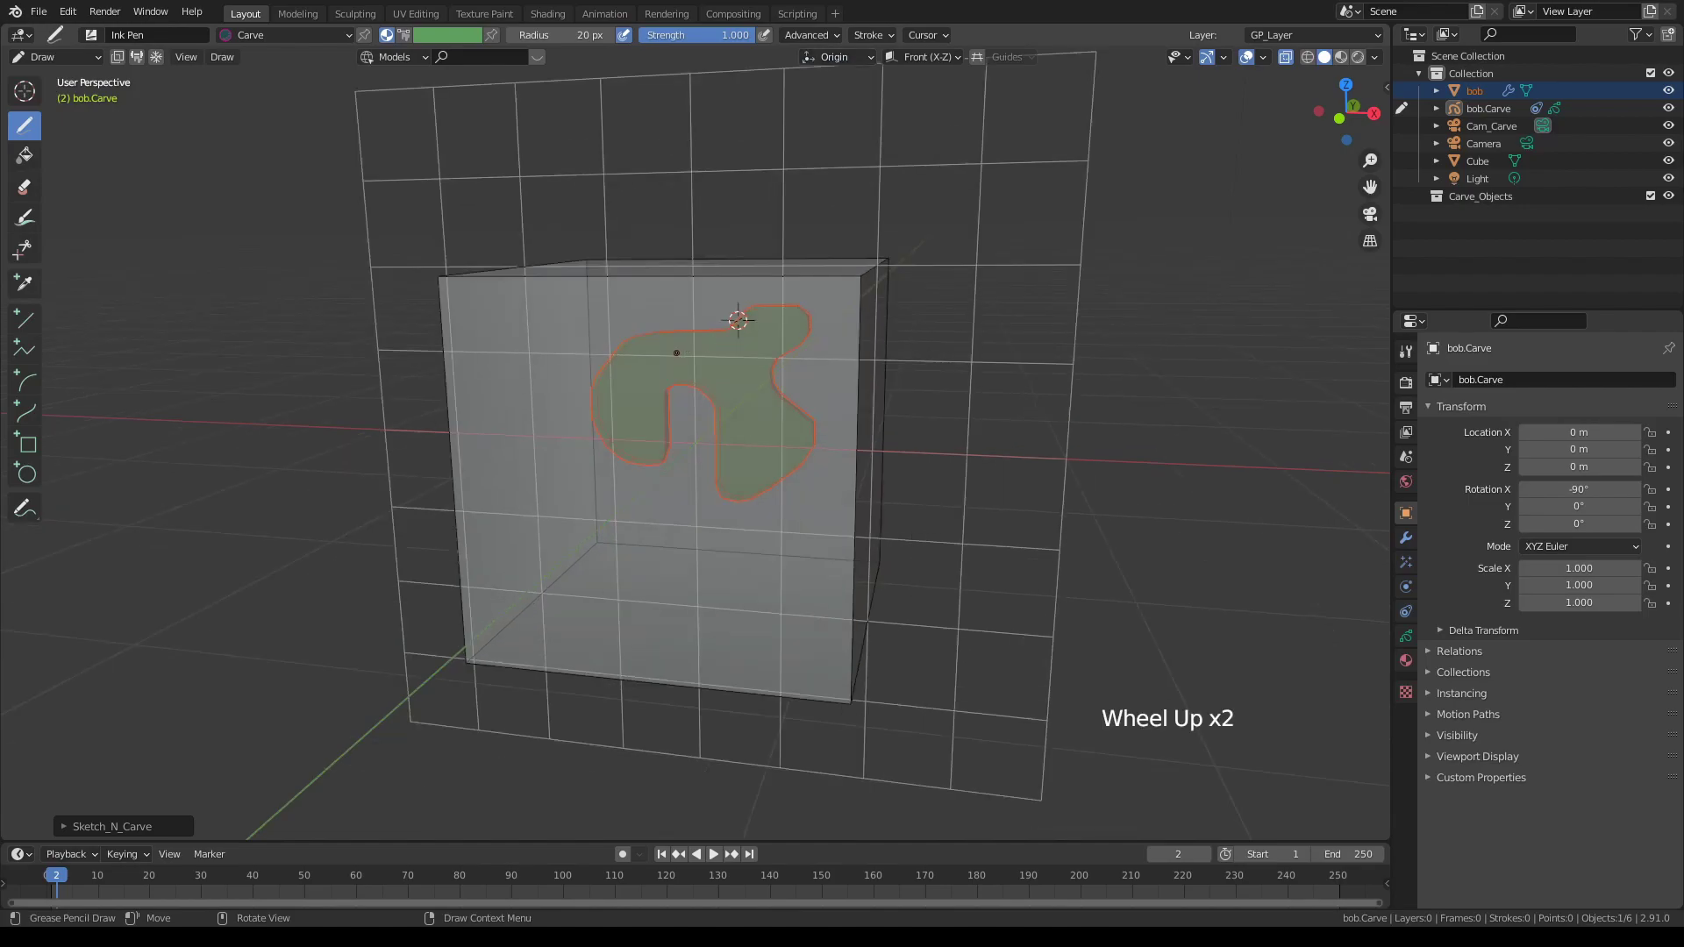
mouse_move(670, 398)
middle_down()
mouse_move(544, 422)
mouse_move(665, 400)
middle_up()
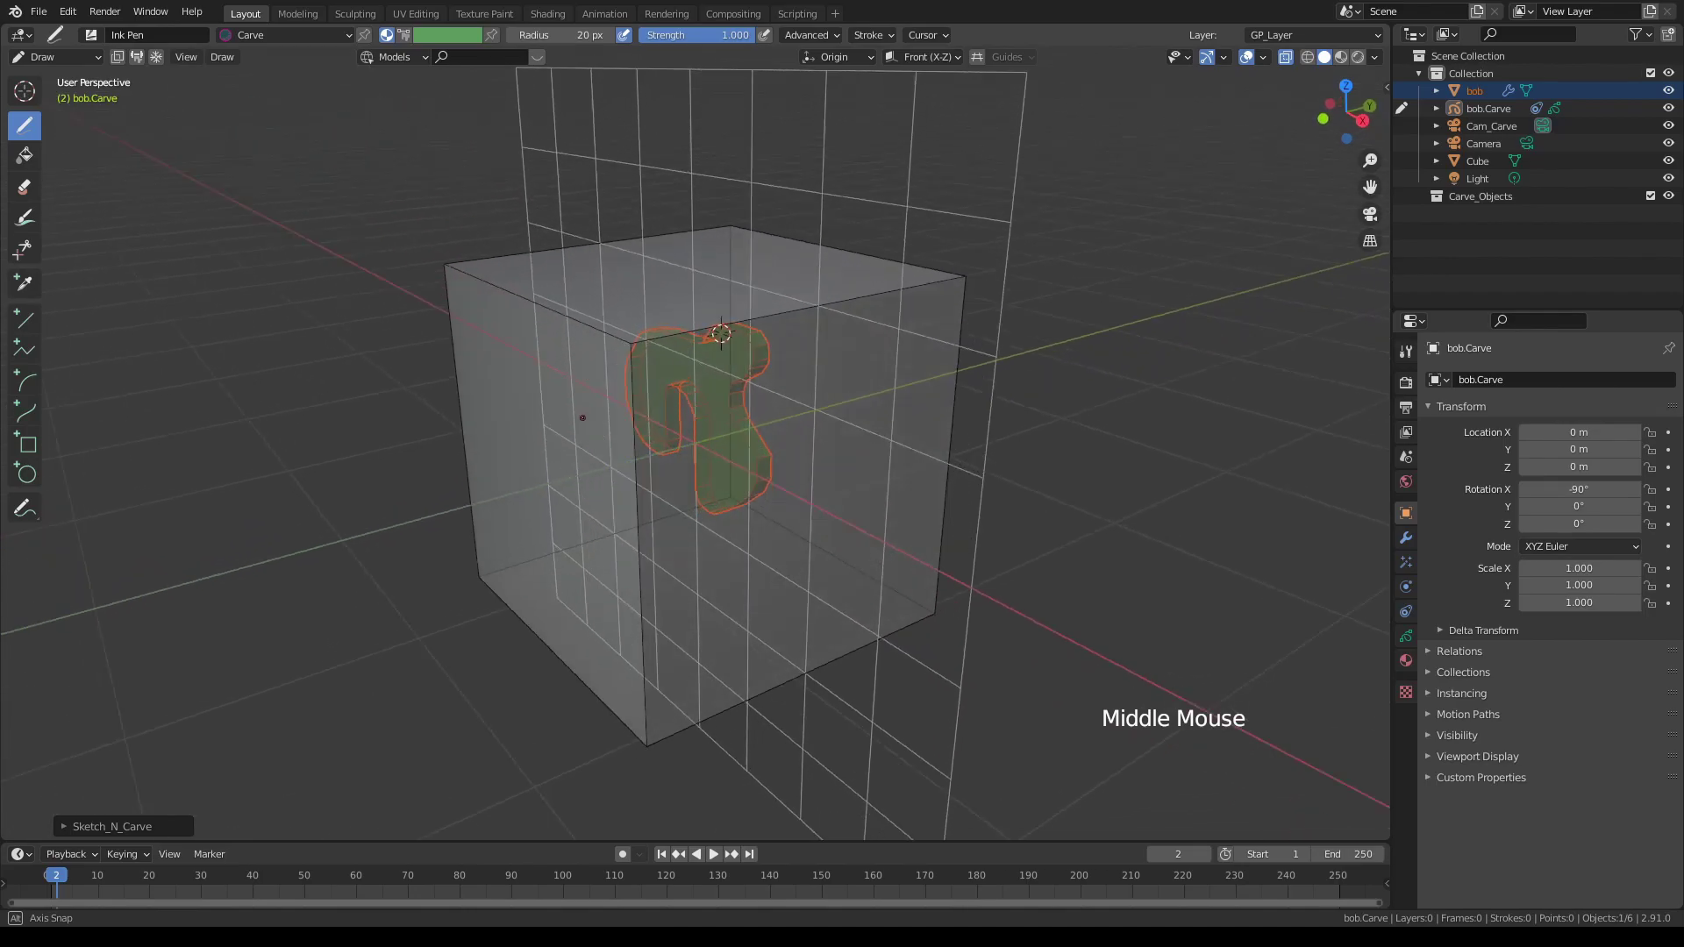
Step: Back in camera view, enable Camera Projection in the Sketch_N_Carve panel
key(KP_0)
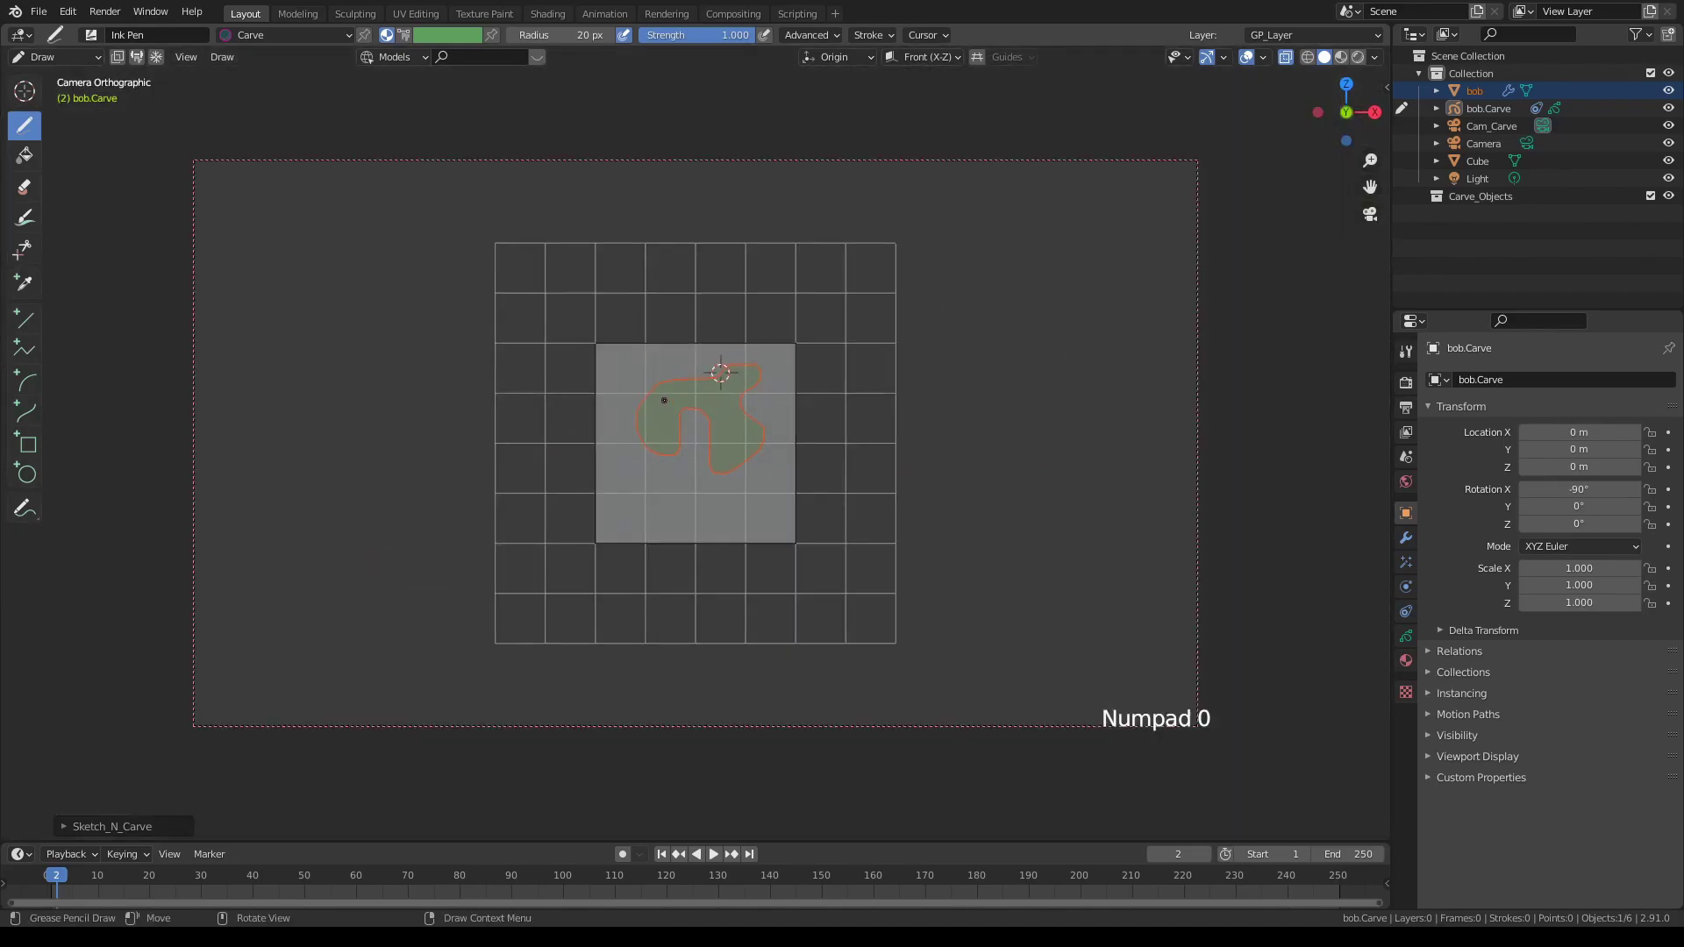
scroll(692, 411, up, 2)
scroll(314, 583, down, 1)
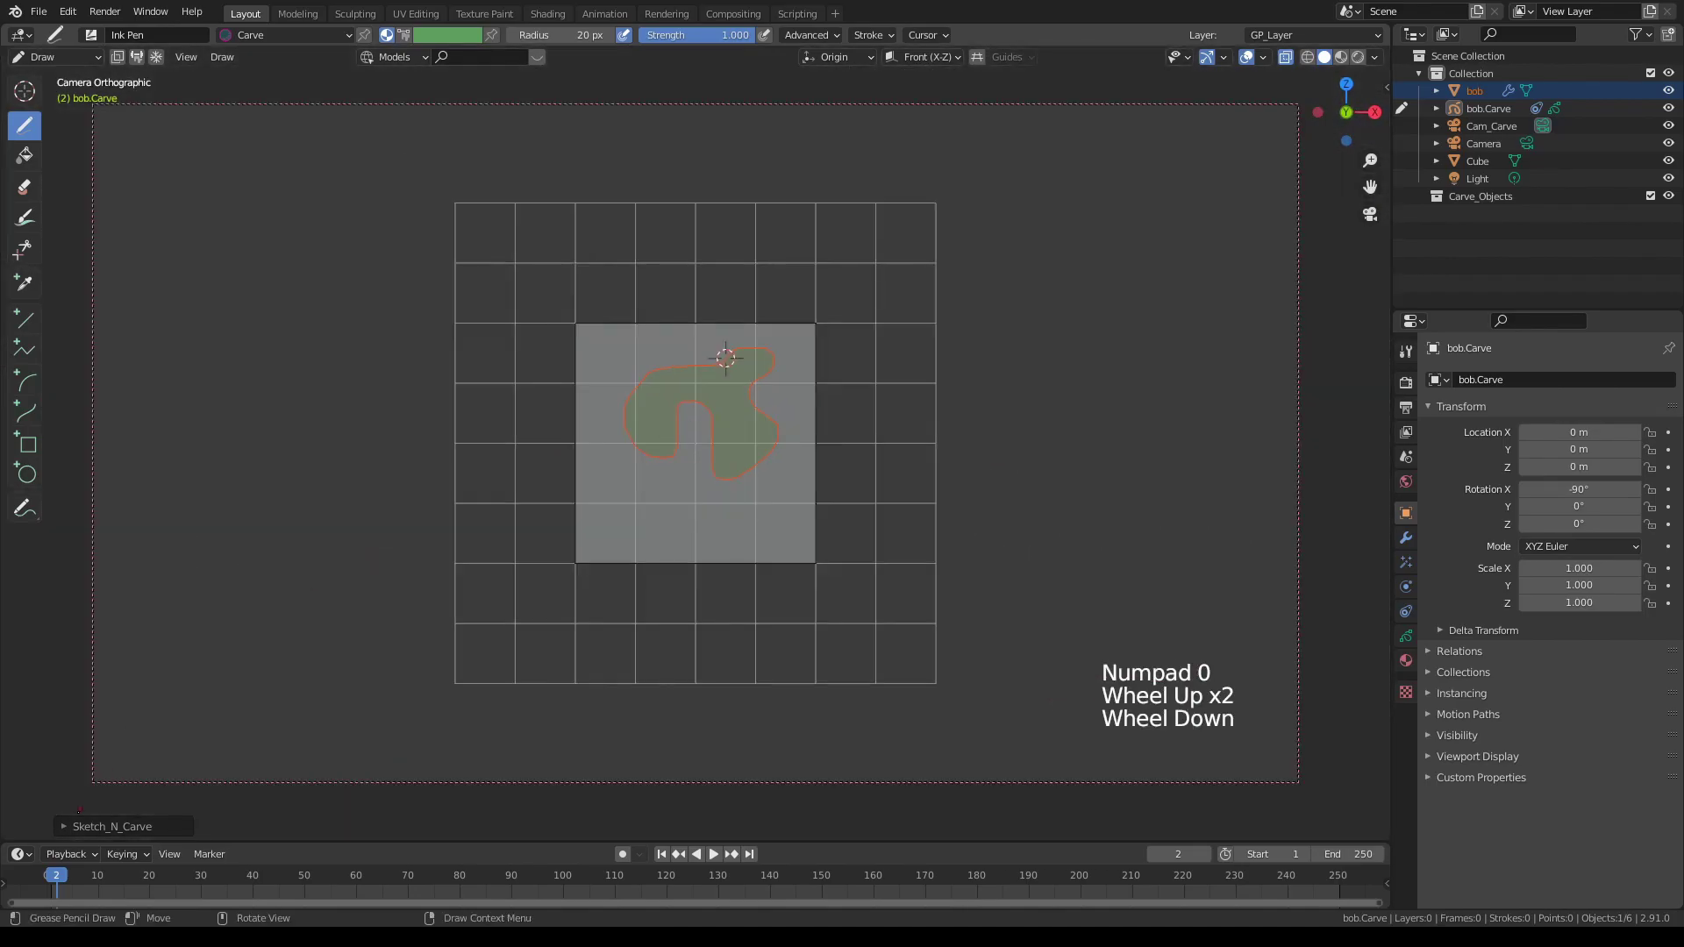
click(62, 823)
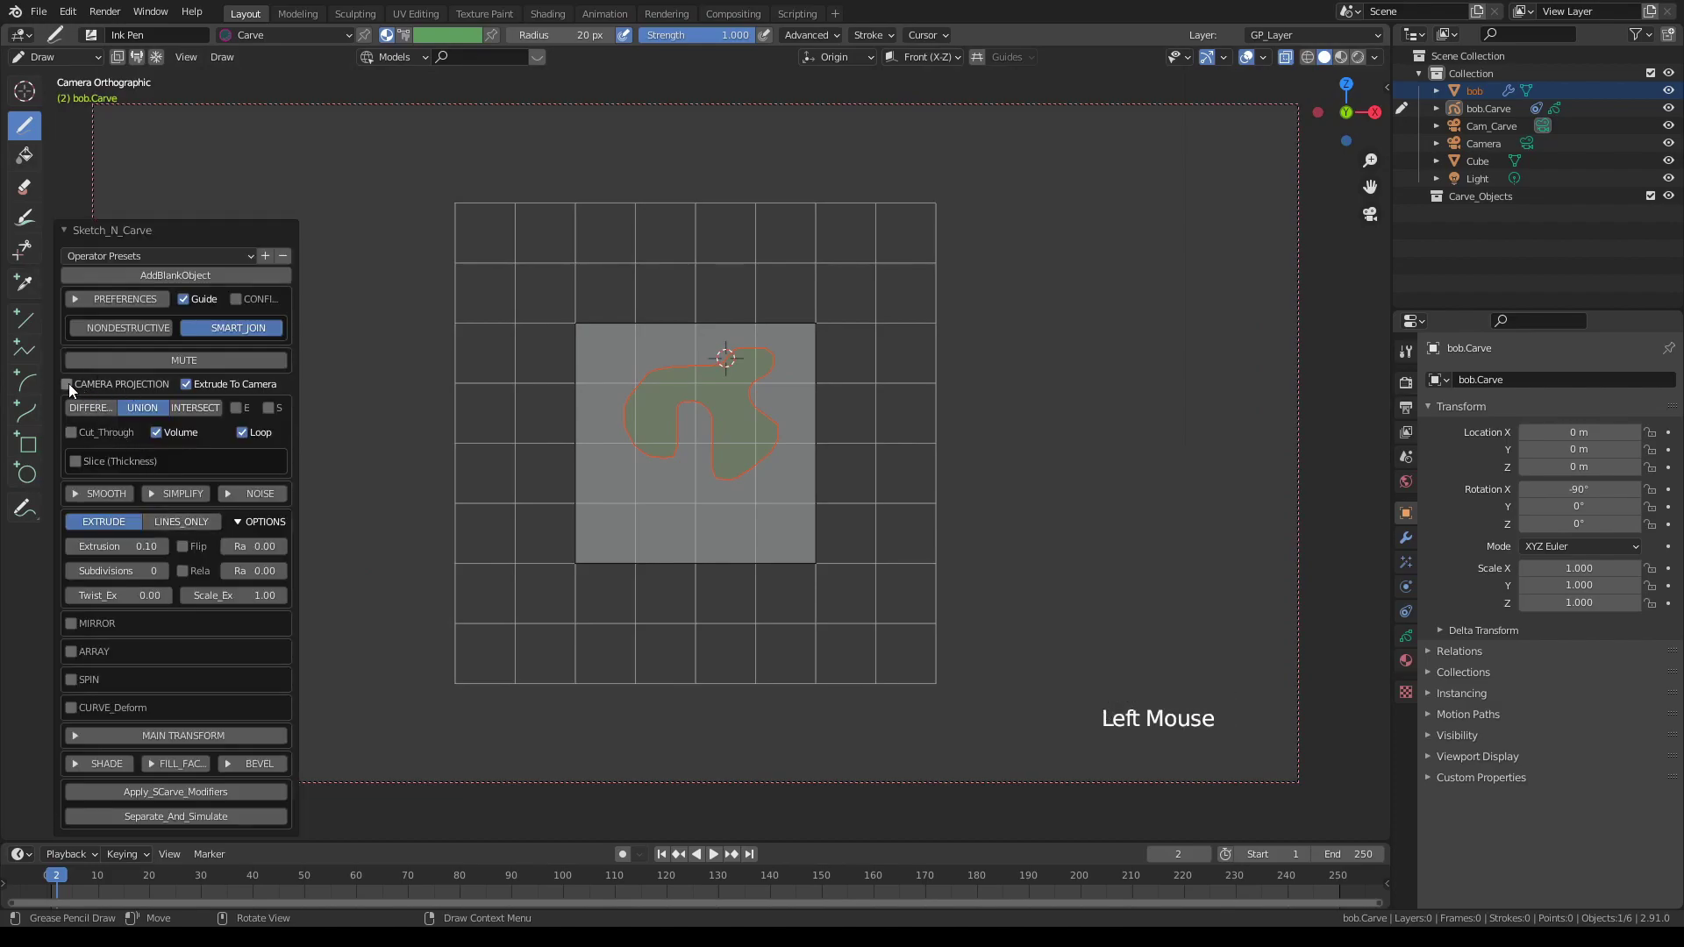
click(68, 382)
key(KP_0)
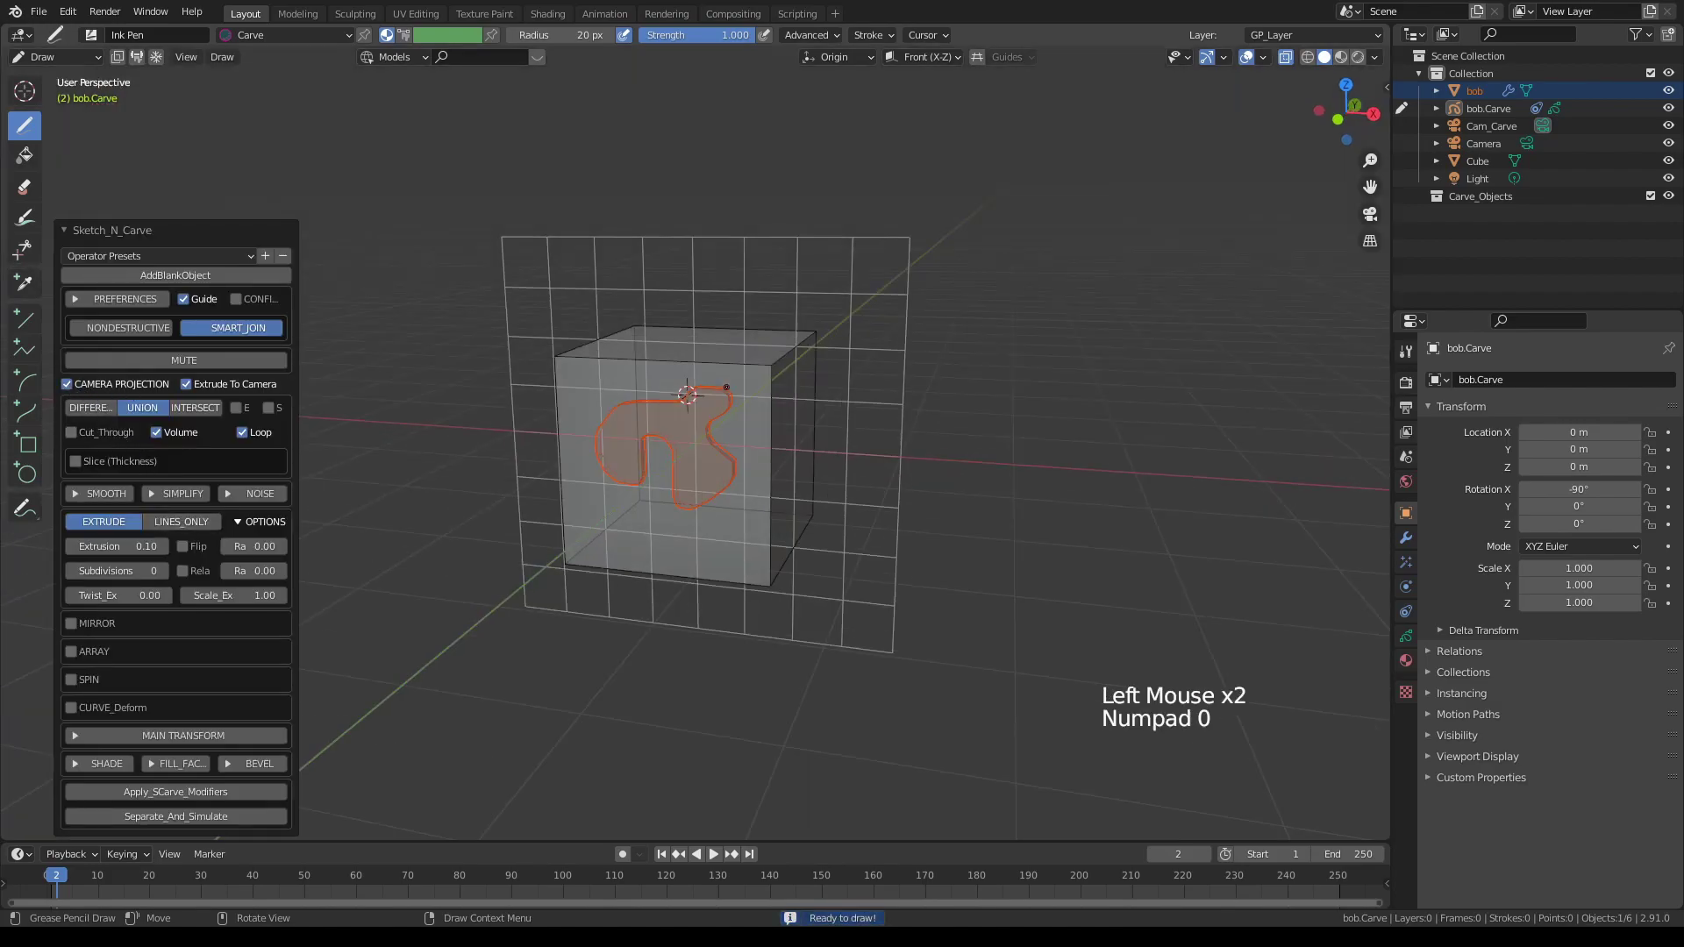
scroll(694, 447, up, 2)
middle_drag(695, 448, 171, 385)
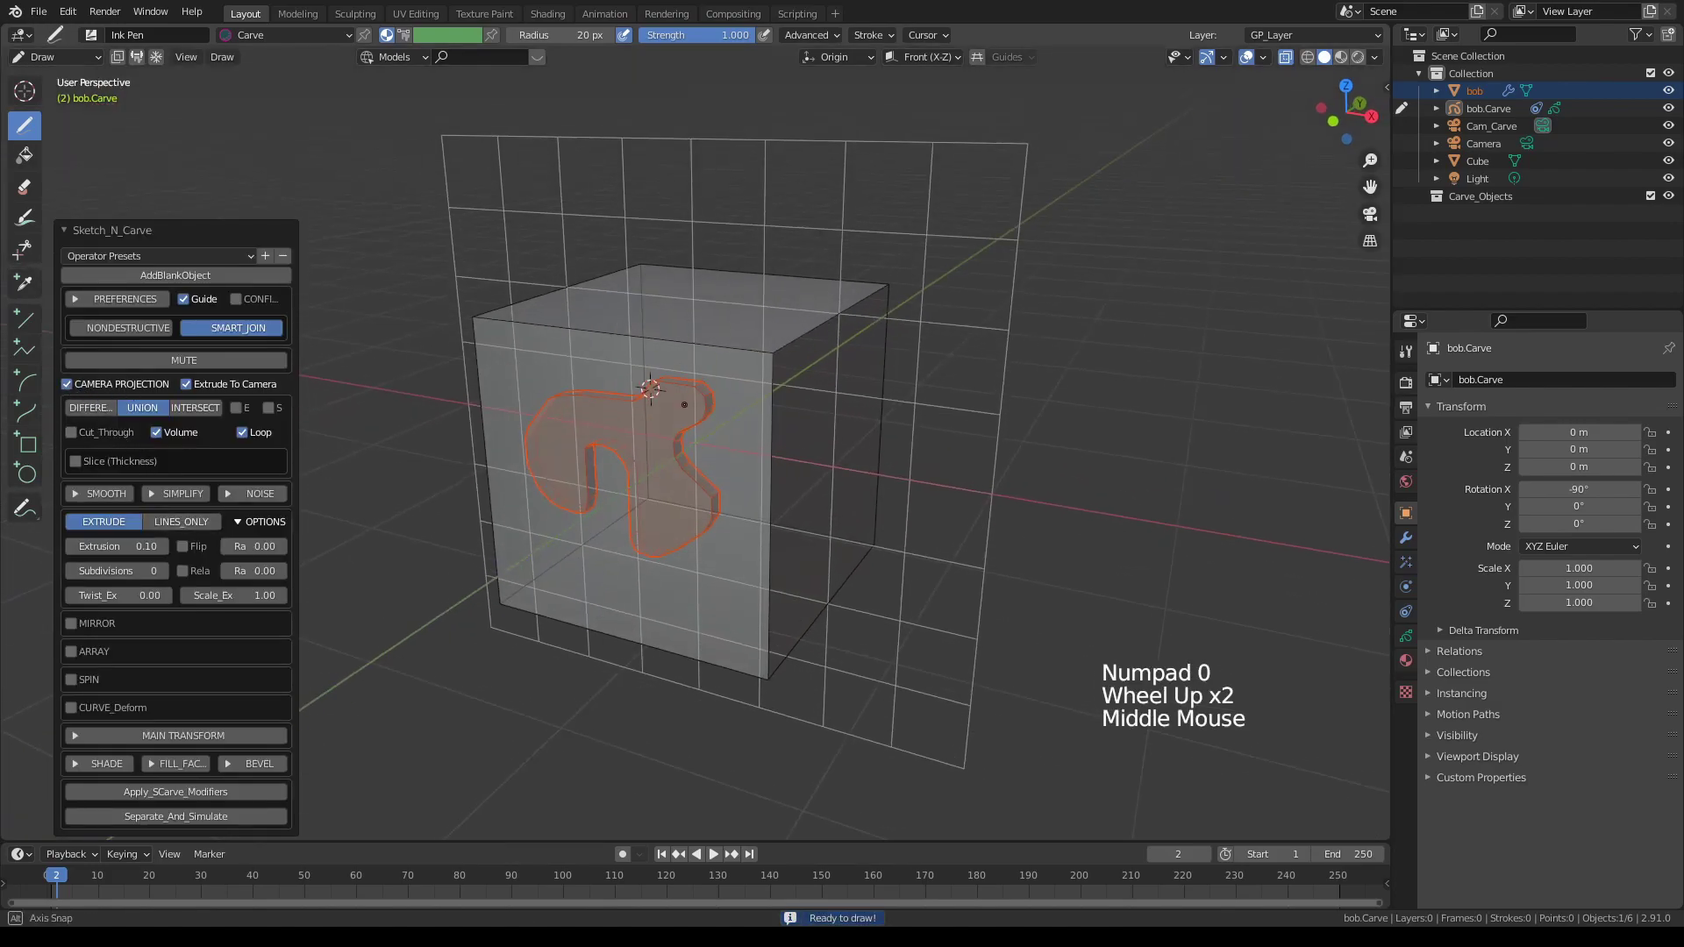
click(69, 383)
scroll(428, 372, up, 1)
scroll(428, 372, down, 1)
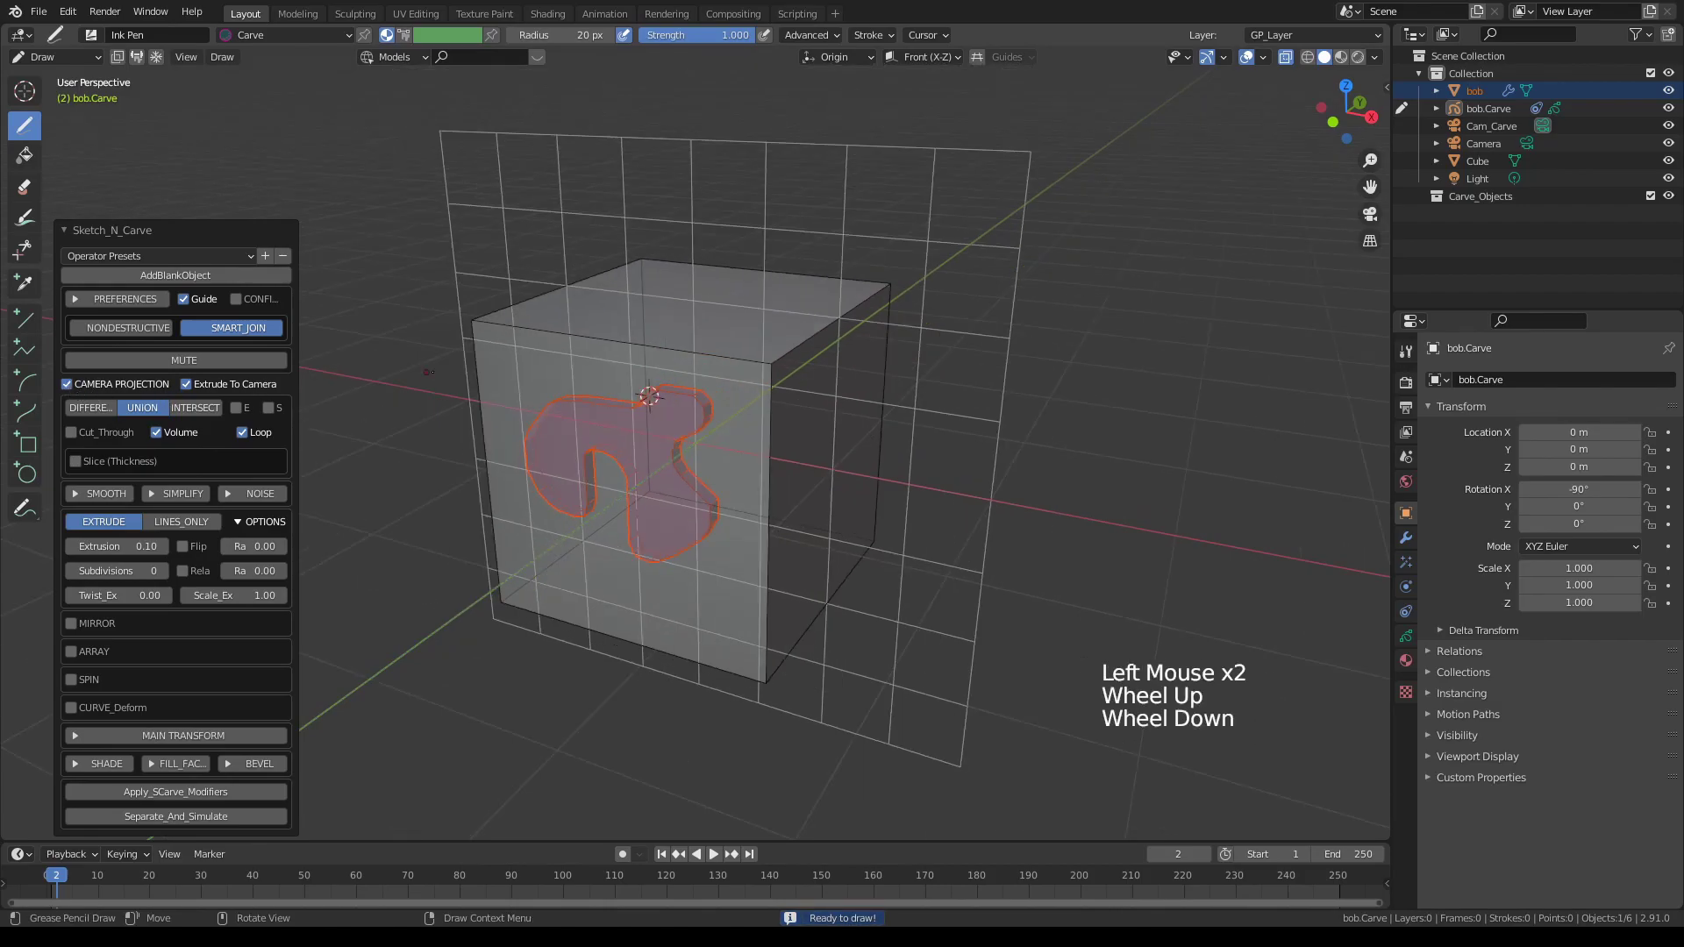
mouse_move(428, 371)
middle_down()
mouse_move(573, 362)
mouse_move(632, 397)
middle_up()
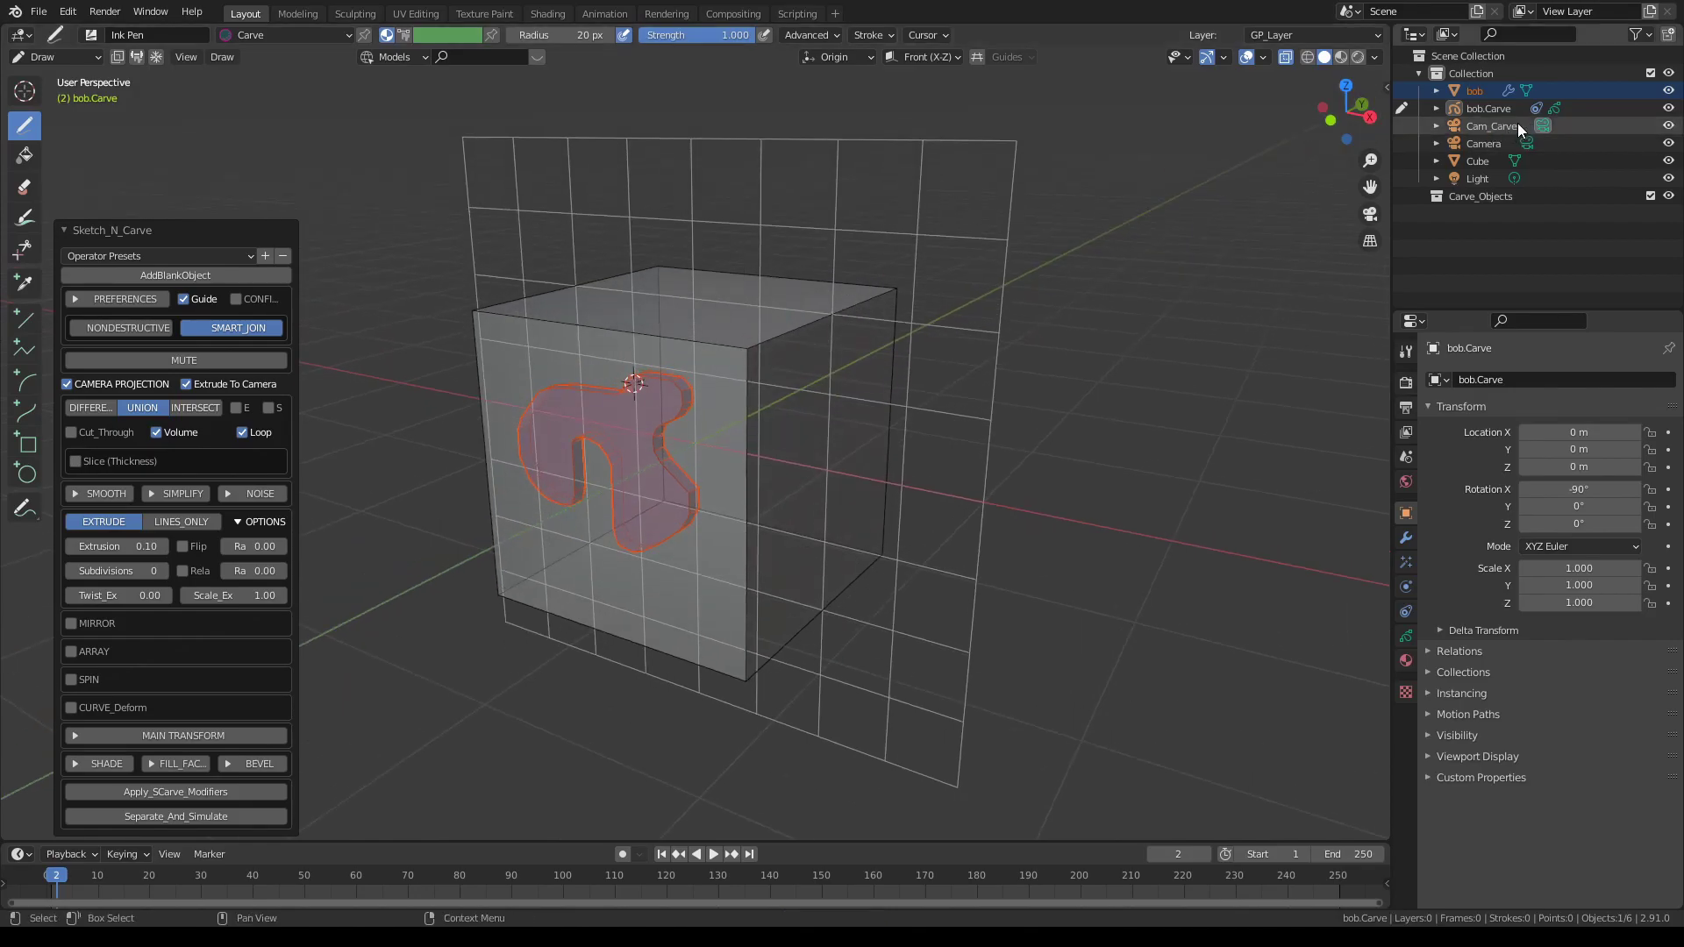
scroll(756, 345, down, 2)
middle_drag(757, 344, 921, 363)
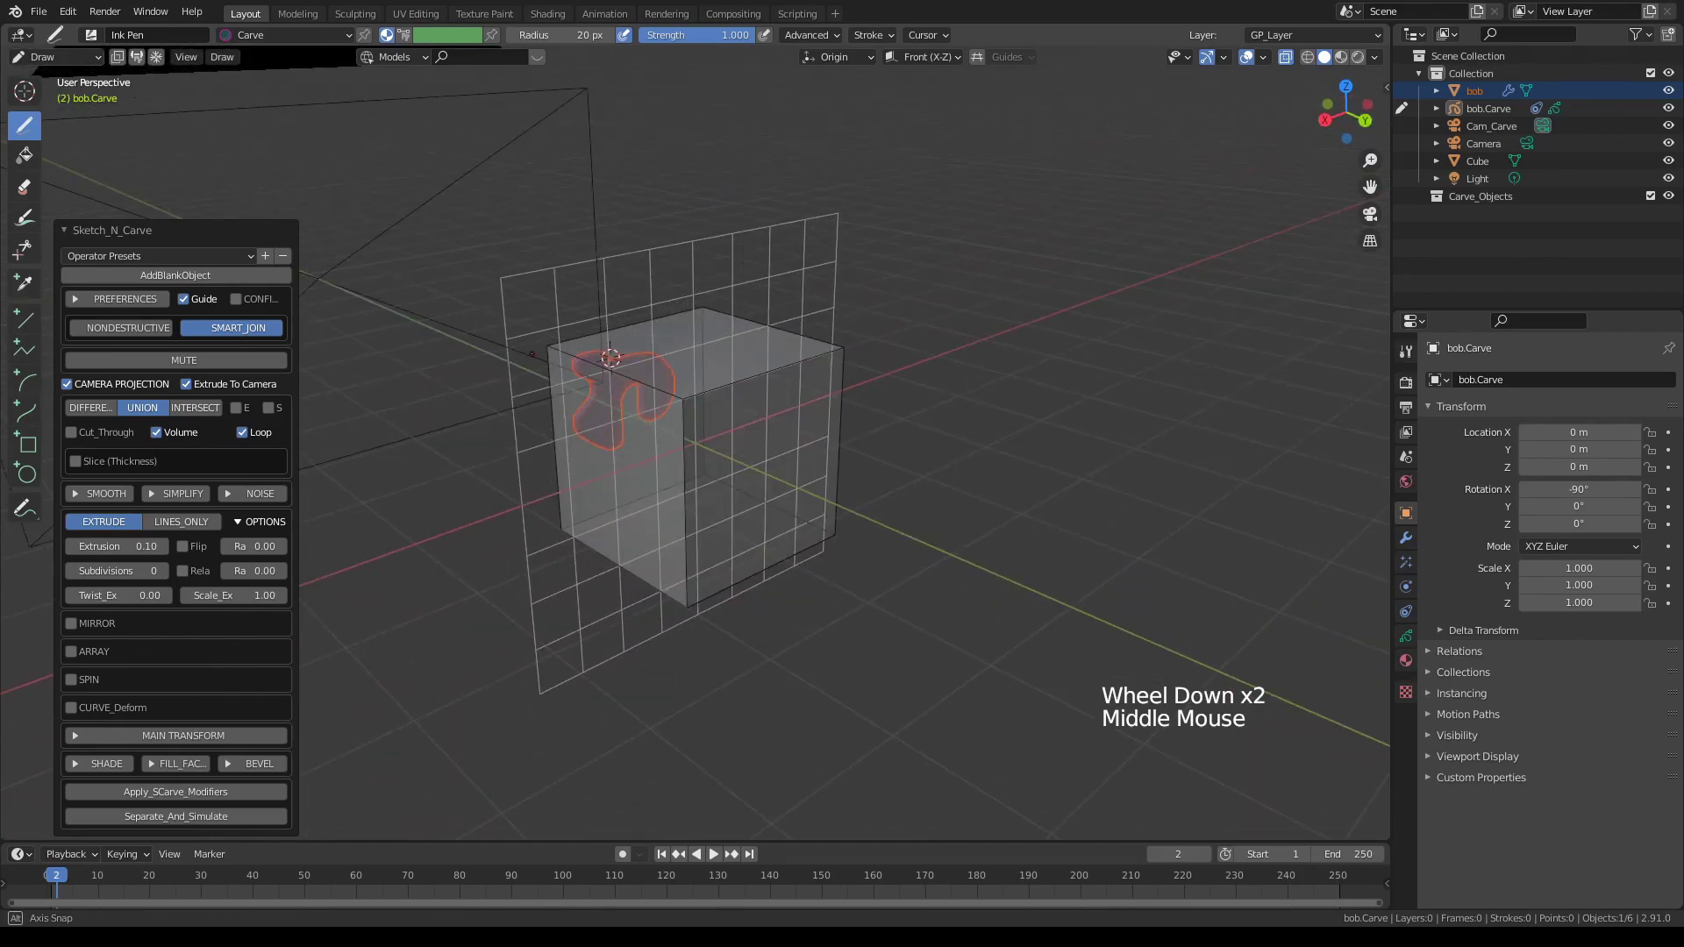
shift+middle_drag(658, 434, 1013, 500)
middle_drag(789, 434, 1079, 434)
mouse_move(763, 283)
middle_down()
mouse_move(891, 273)
mouse_move(735, 309)
mouse_move(829, 316)
middle_up()
scroll(735, 308, down, 2)
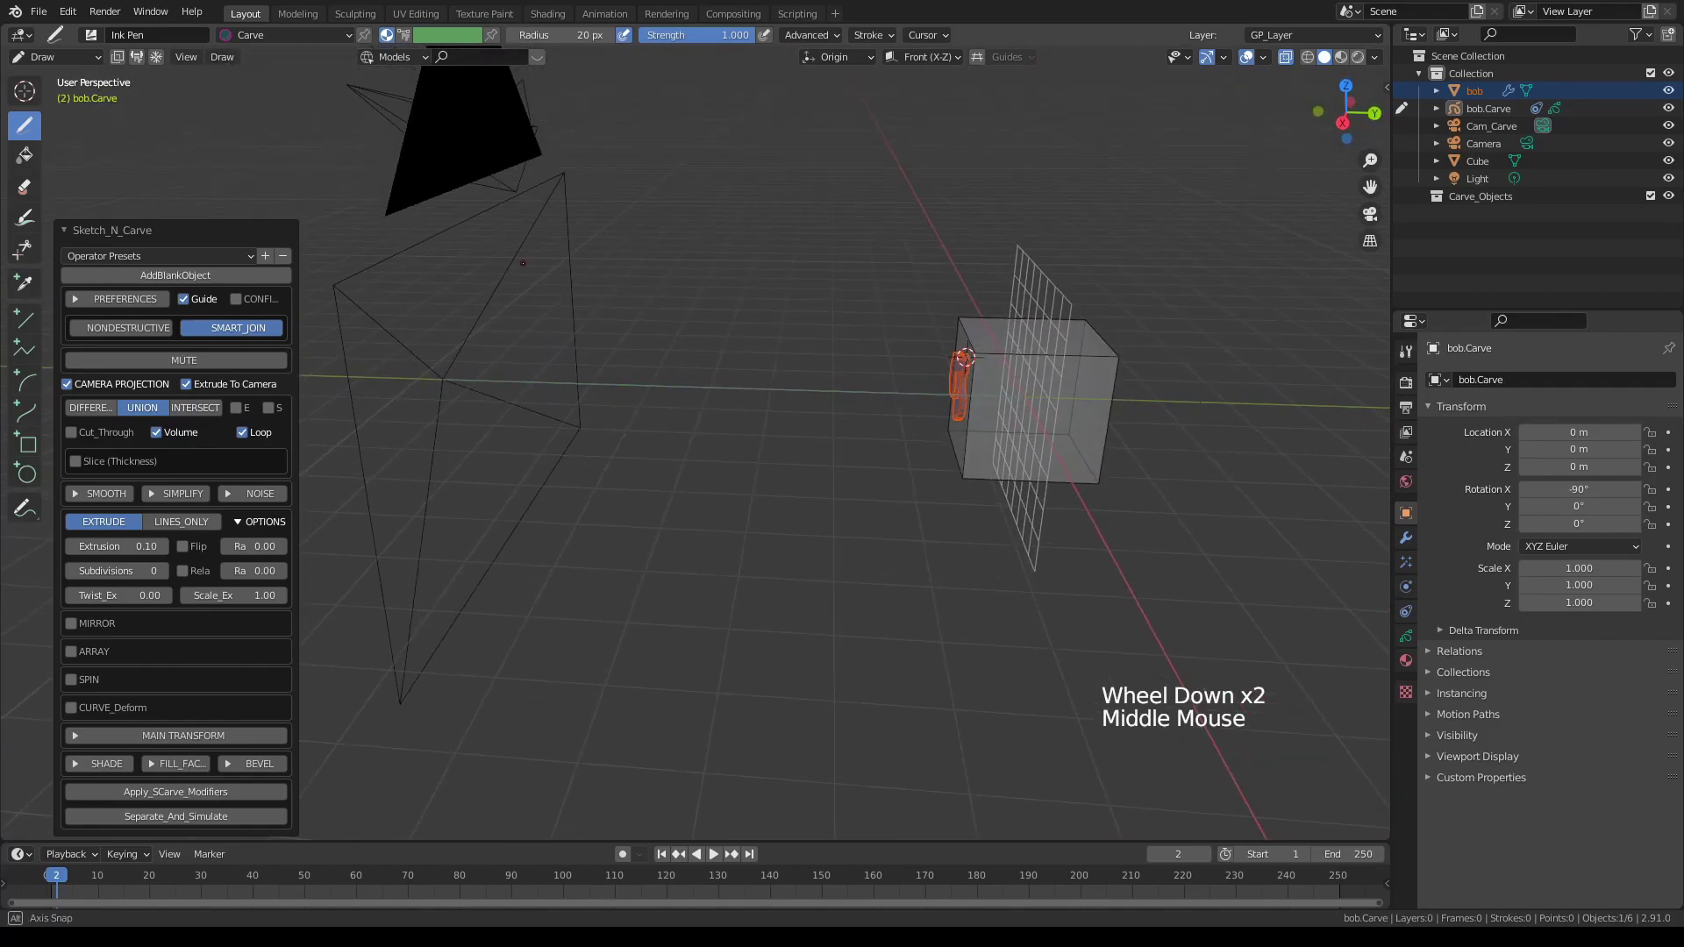
middle_drag(523, 263, 554, 363)
scroll(554, 363, up, 3)
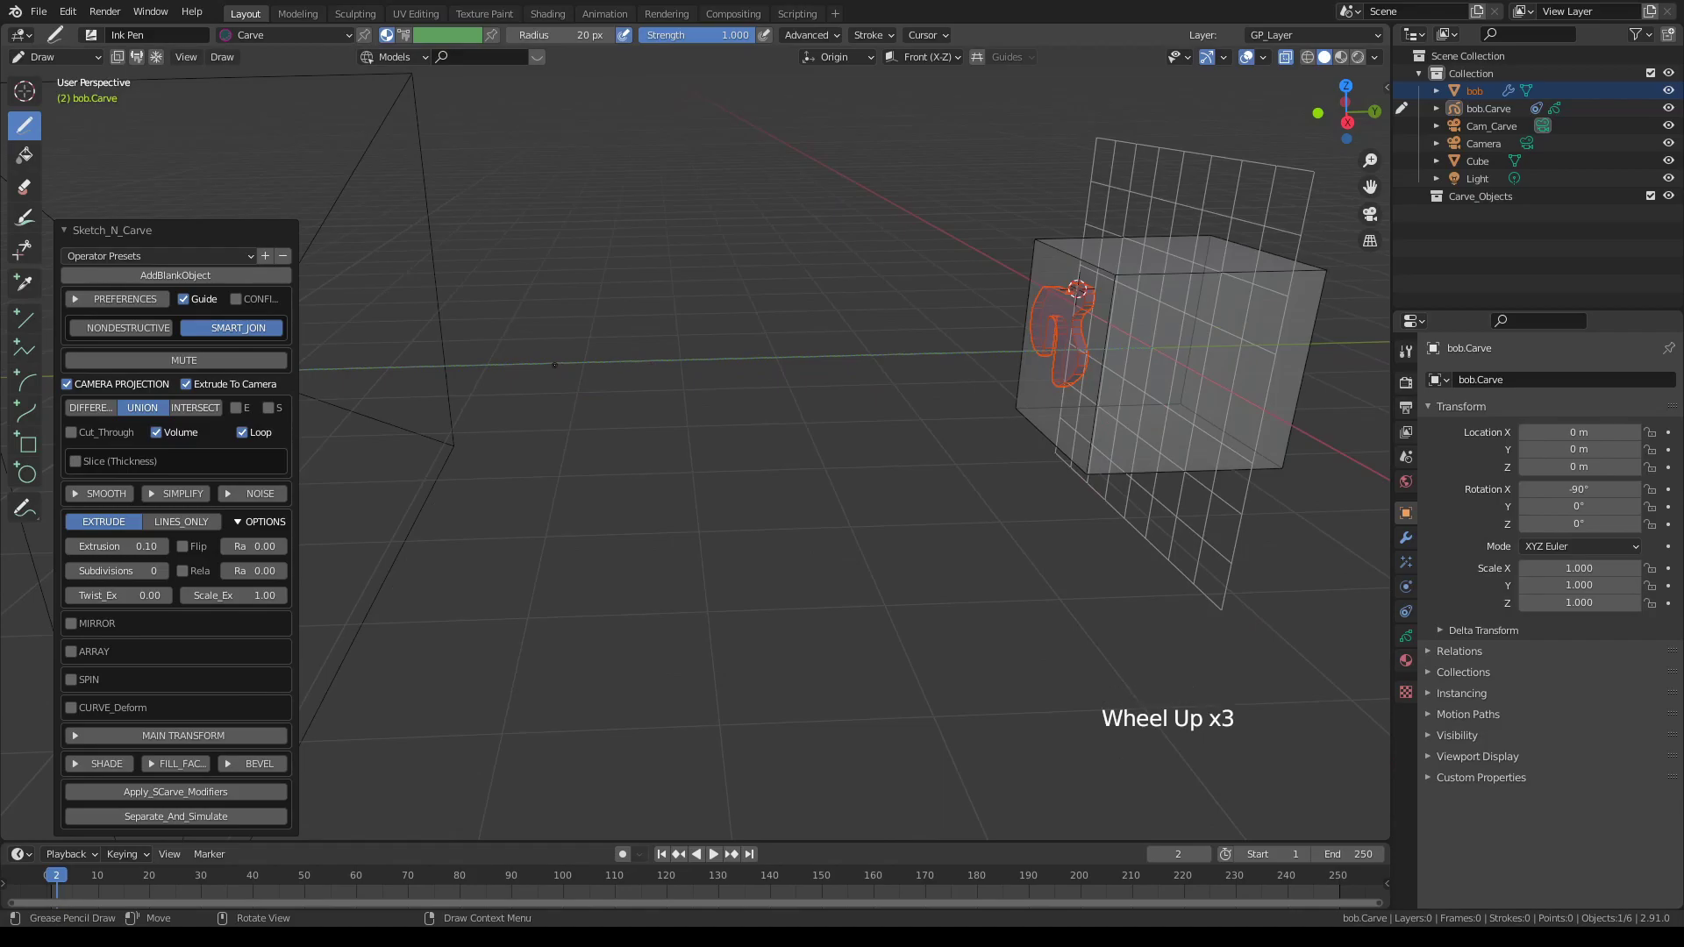
mouse_move(1006, 329)
middle_down()
mouse_move(767, 345)
mouse_move(768, 409)
mouse_move(737, 342)
middle_up()
scroll(816, 343, up, 3)
scroll(766, 346, up, 3)
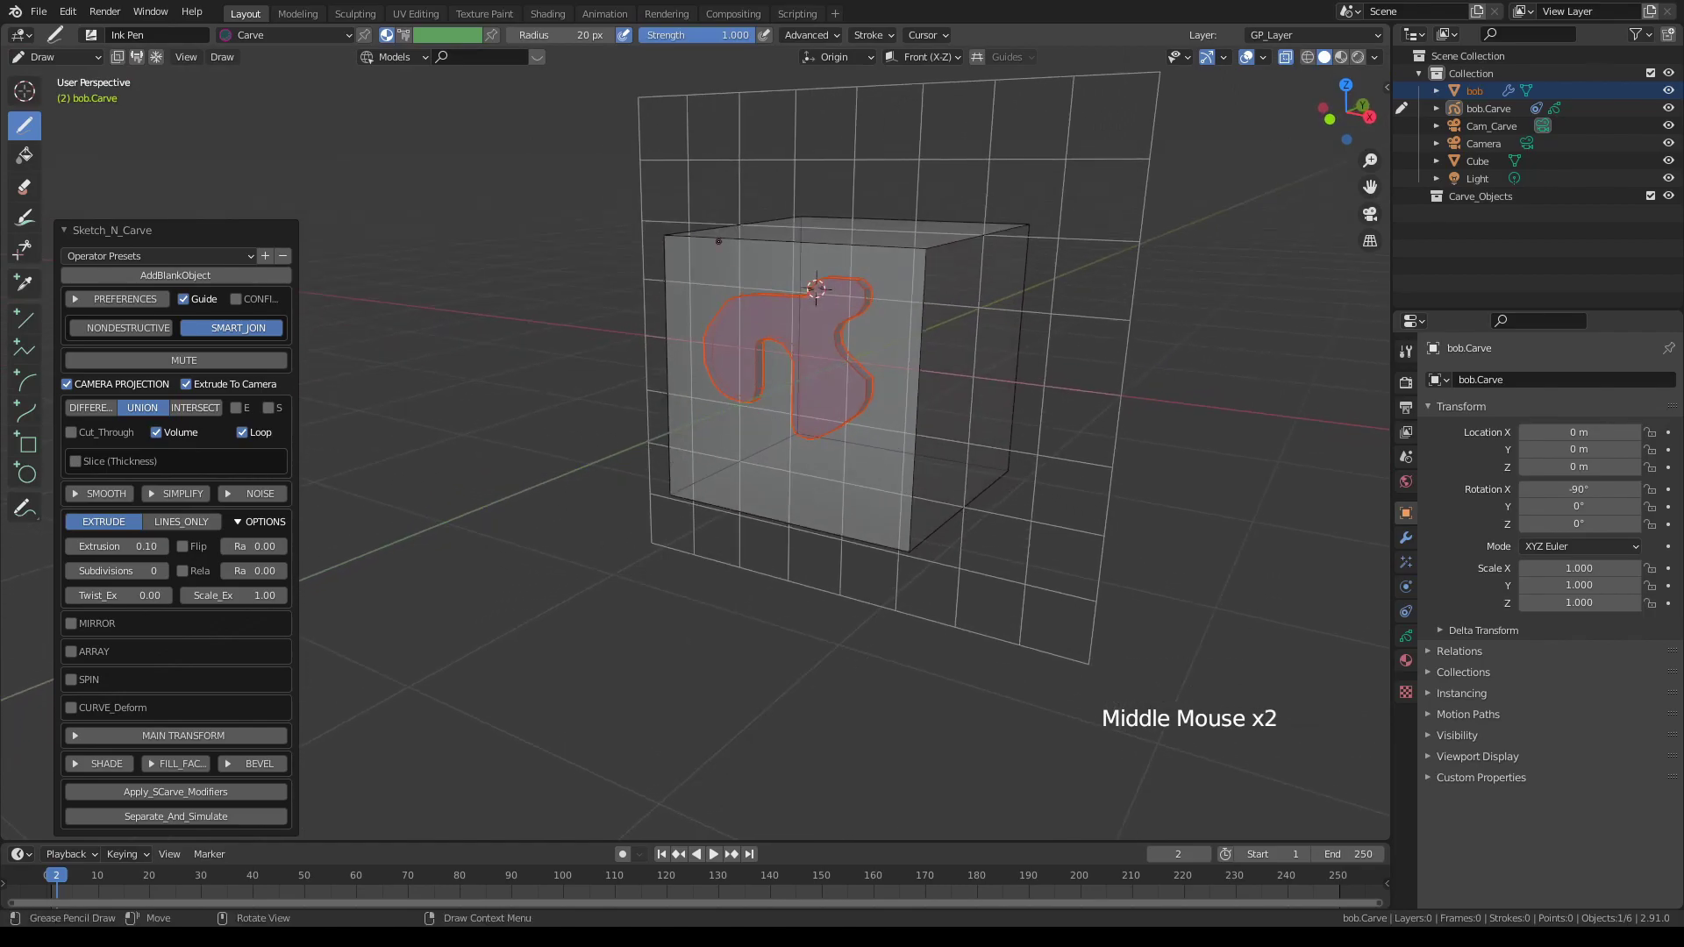
click(693, 259)
Step: Sketch and carve a small shape near the cube's top-left edge, then orbit to check
middle_drag(721, 251, 737, 294)
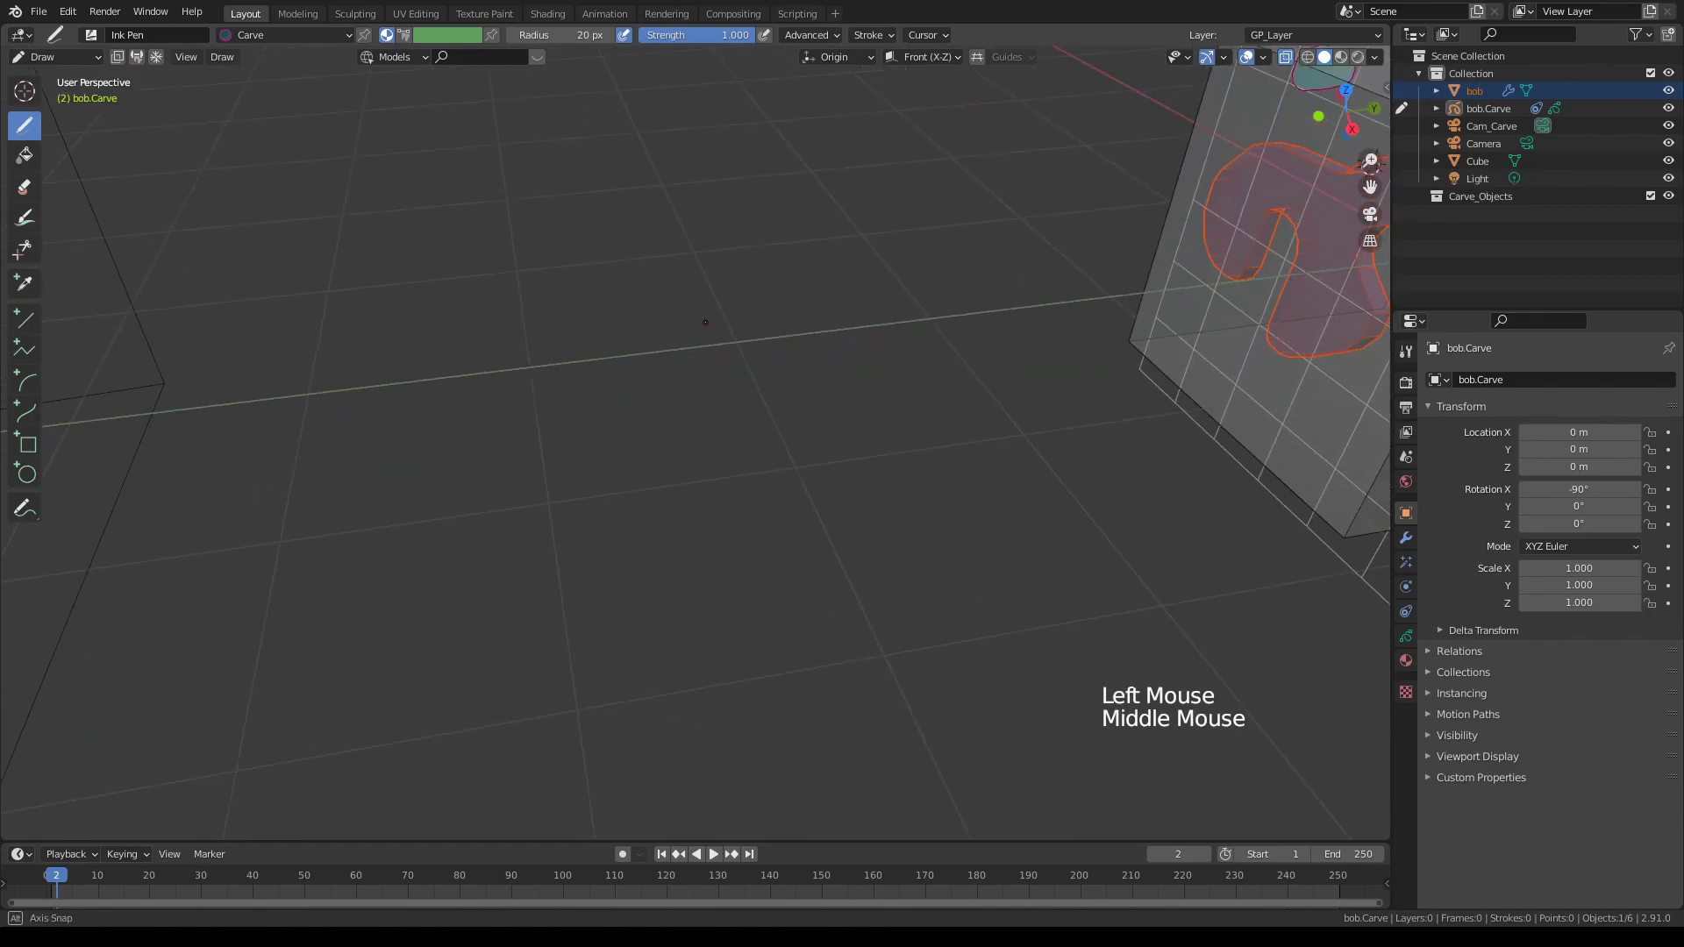
key(k)
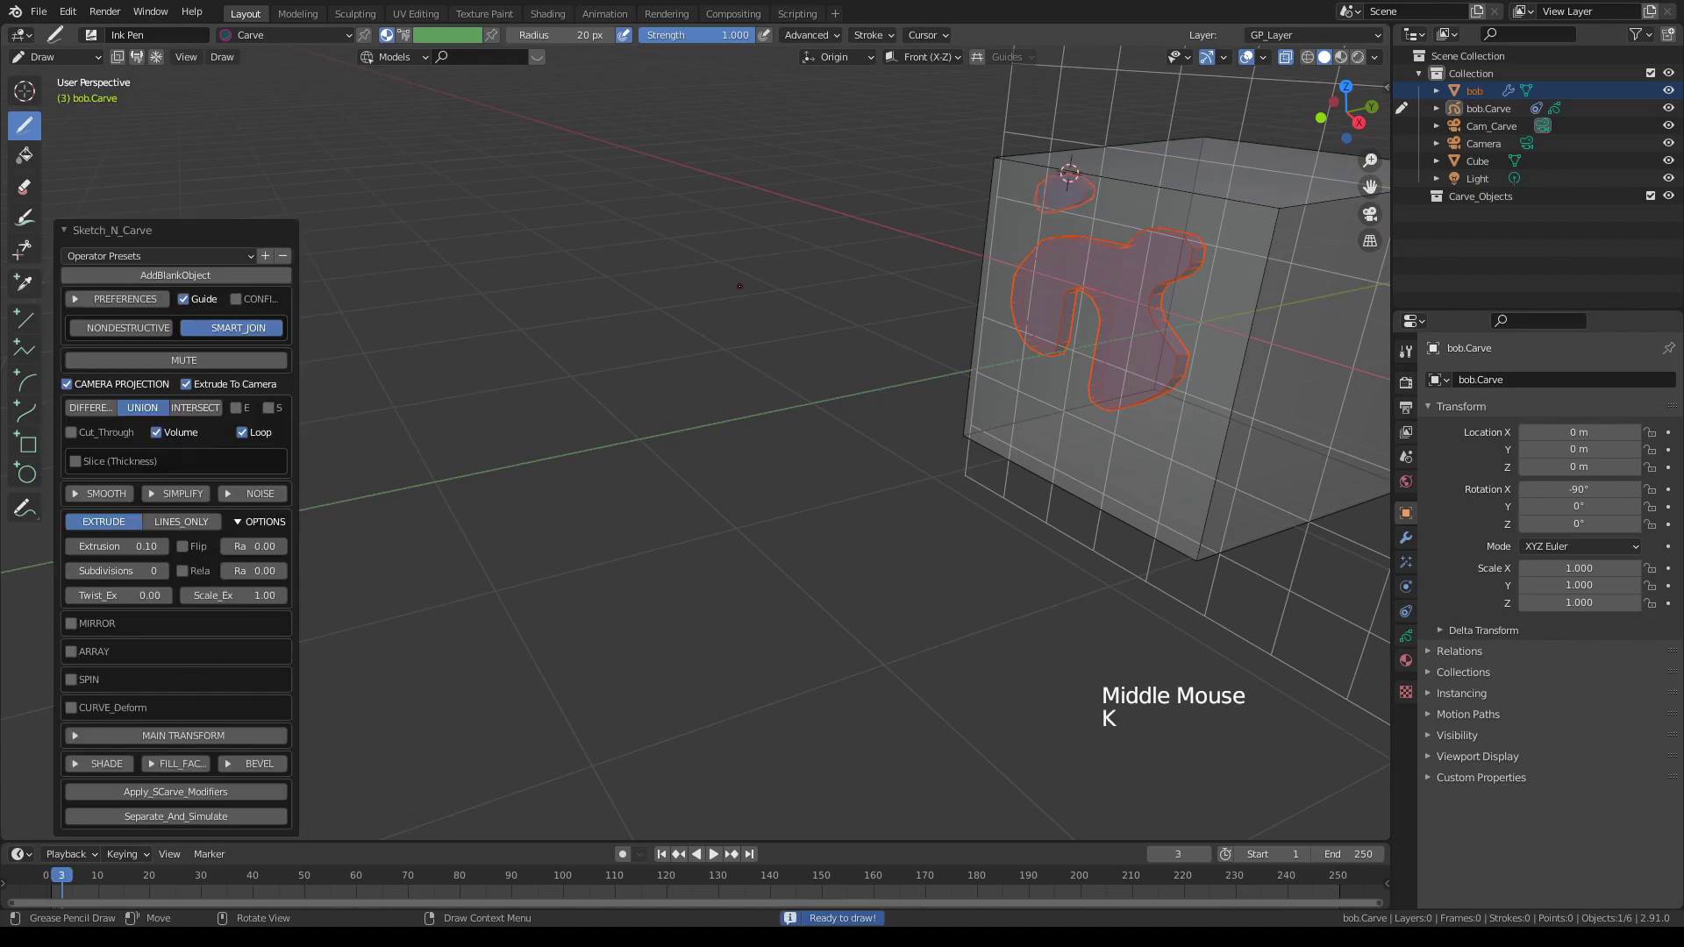
middle_drag(739, 286, 681, 425)
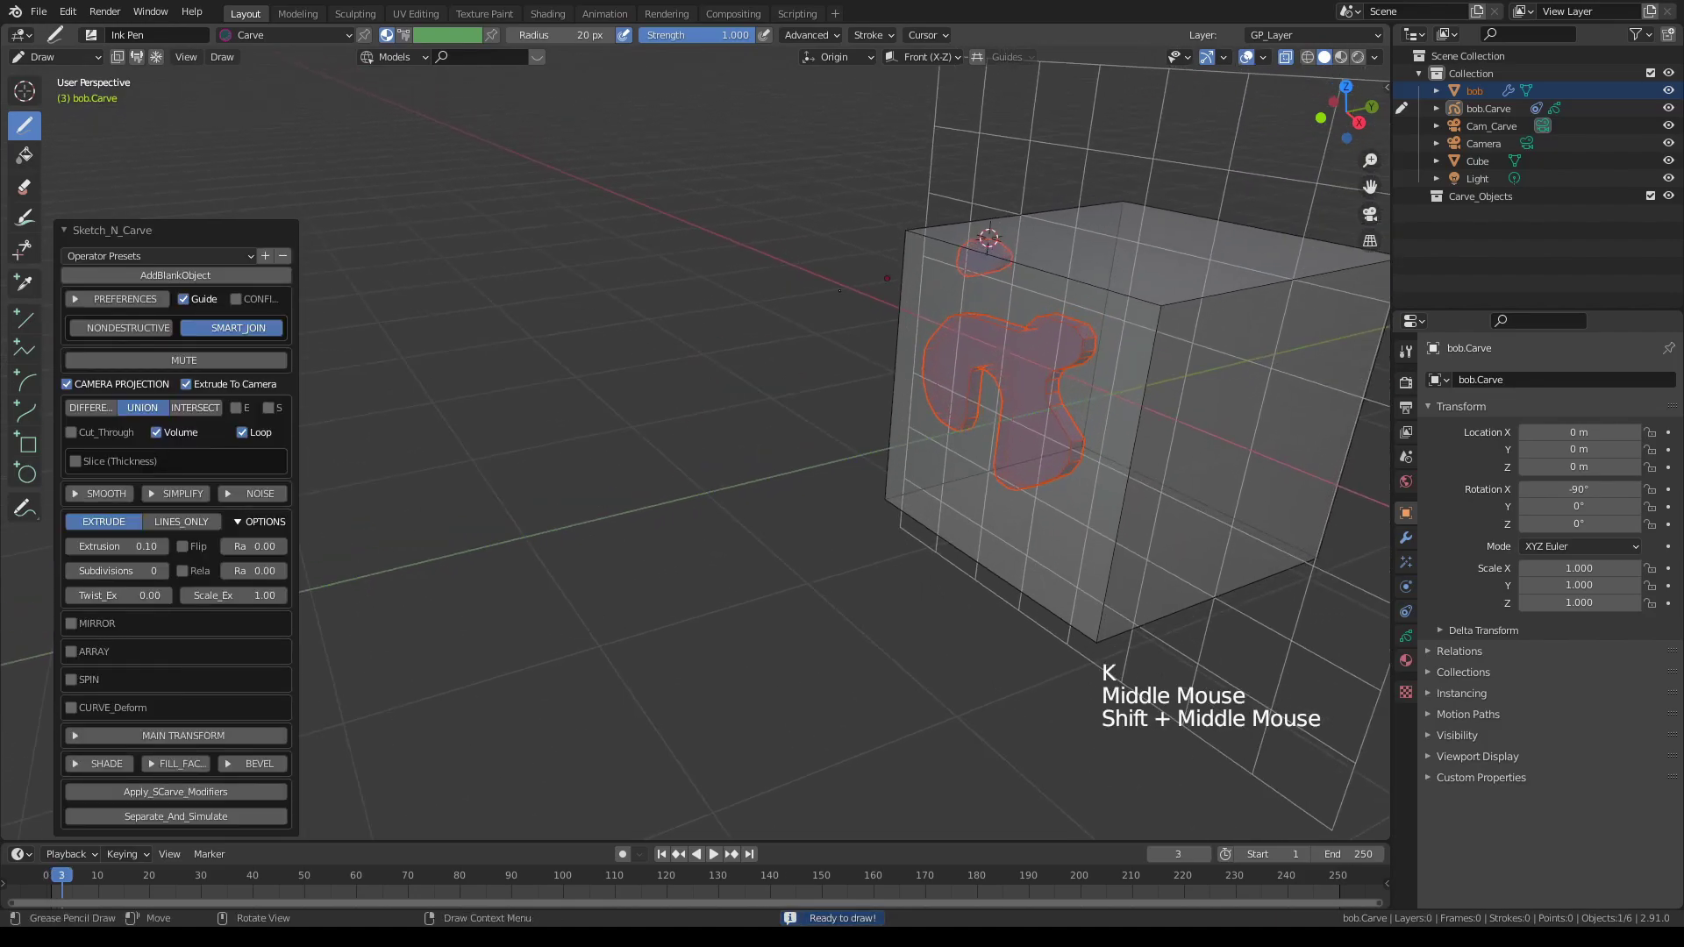
mouse_move(893, 300)
middle_down()
mouse_move(904, 326)
mouse_move(557, 443)
mouse_move(772, 452)
mouse_move(846, 394)
mouse_move(515, 370)
mouse_move(593, 394)
mouse_move(863, 184)
middle_up()
scroll(710, 384, down, 2)
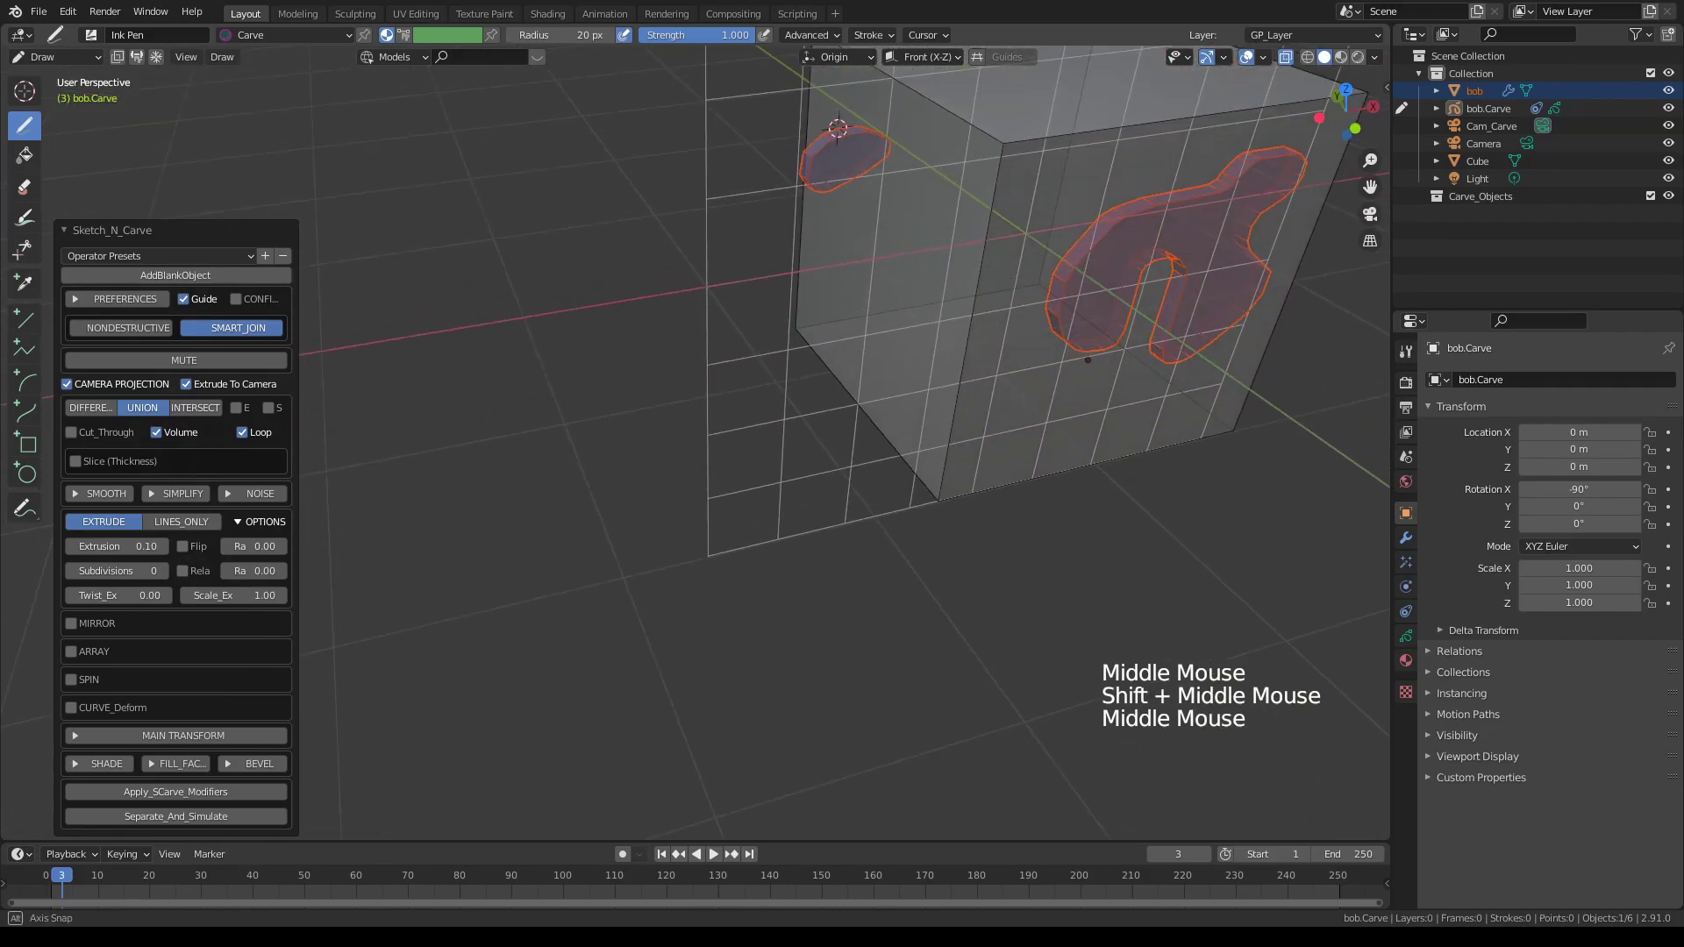
scroll(1077, 343, down, 1)
Step: In camera view, set the small shape's Translate X to 0.57, then orbit to check
middle_drag(1076, 343, 910, 284)
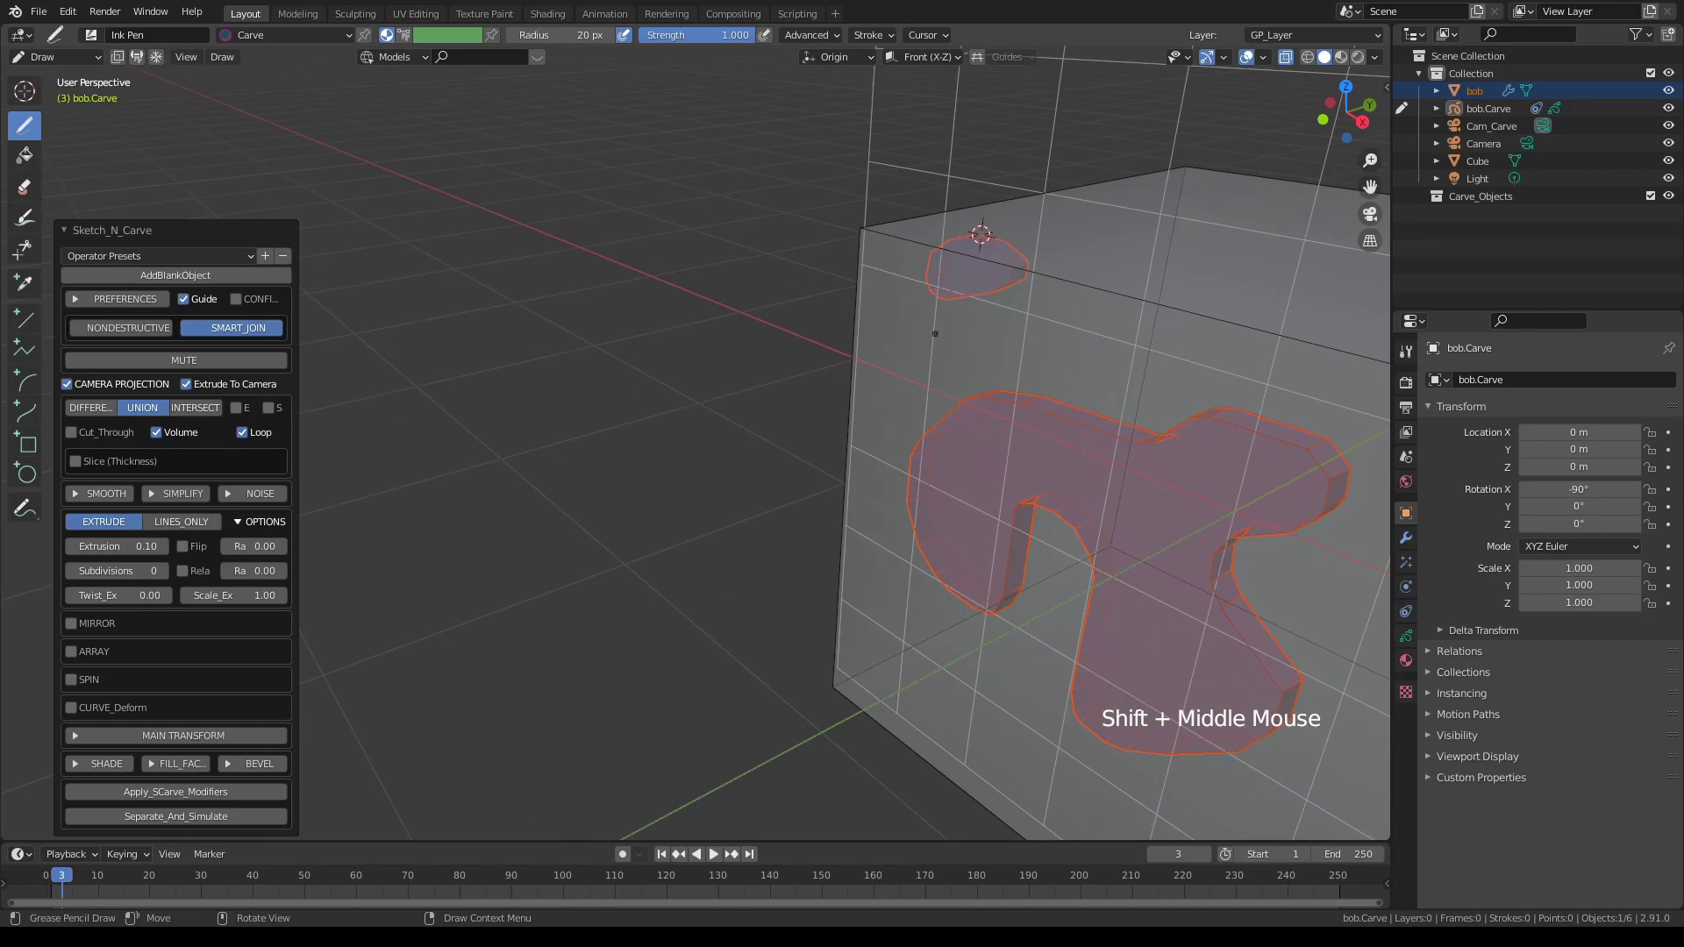
key(KP_0)
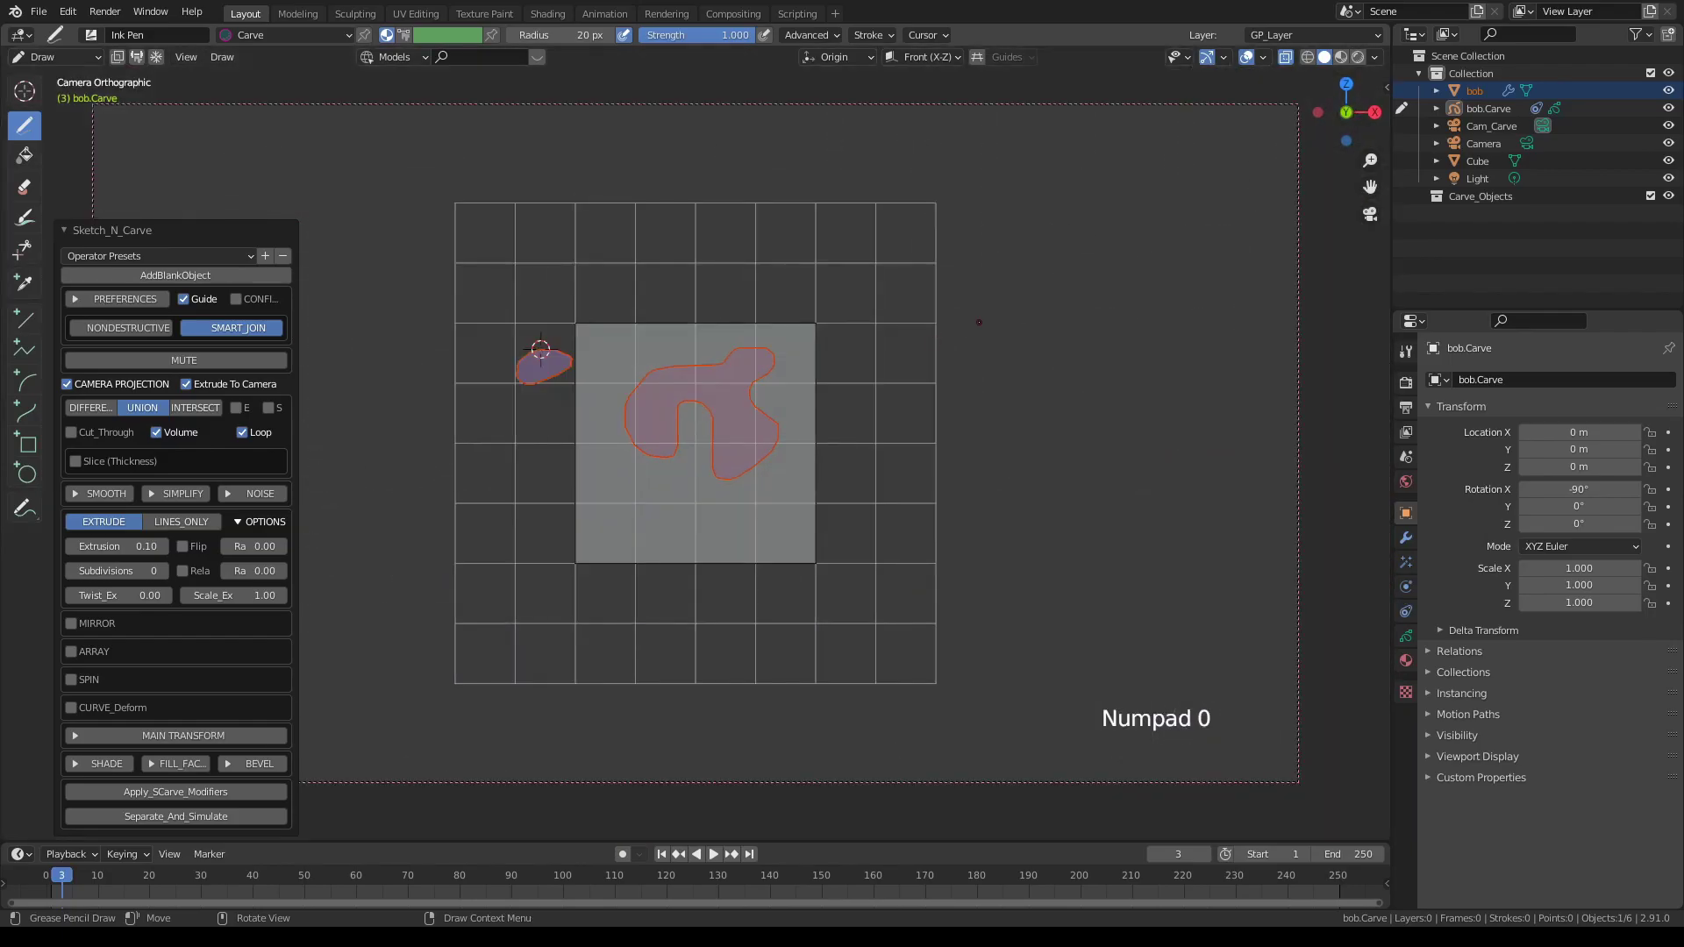
shift+middle_drag(541, 349, 621, 352)
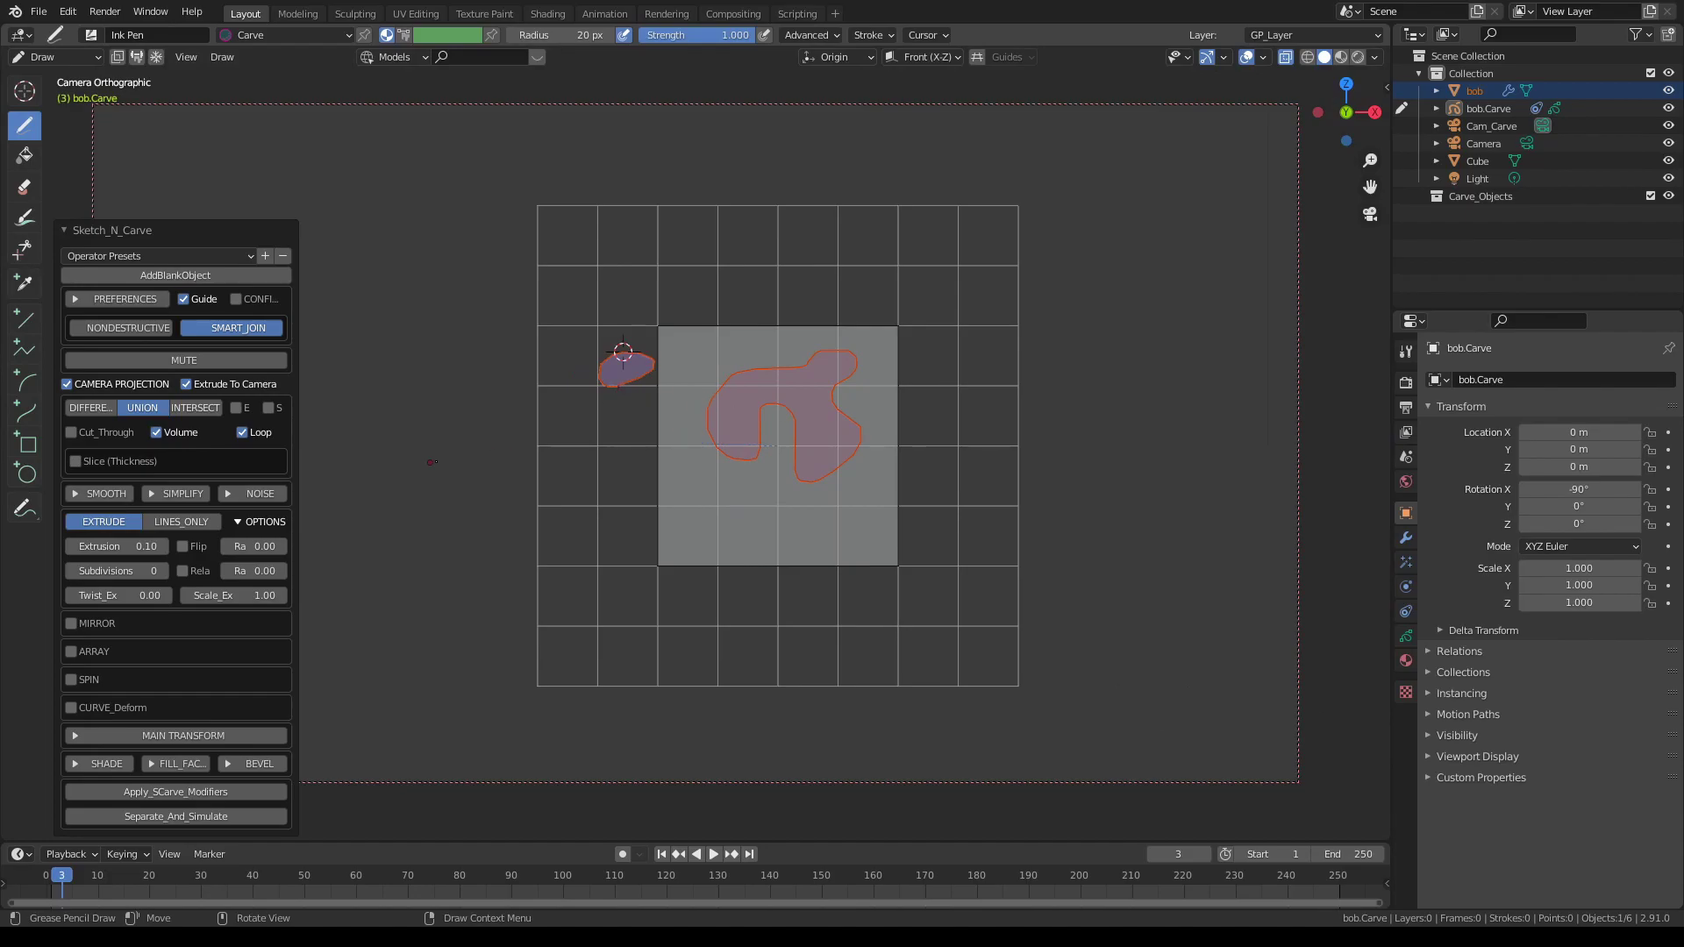
click(118, 734)
mouse_move(99, 668)
mouse_down()
mouse_move(196, 671)
mouse_move(158, 675)
mouse_up()
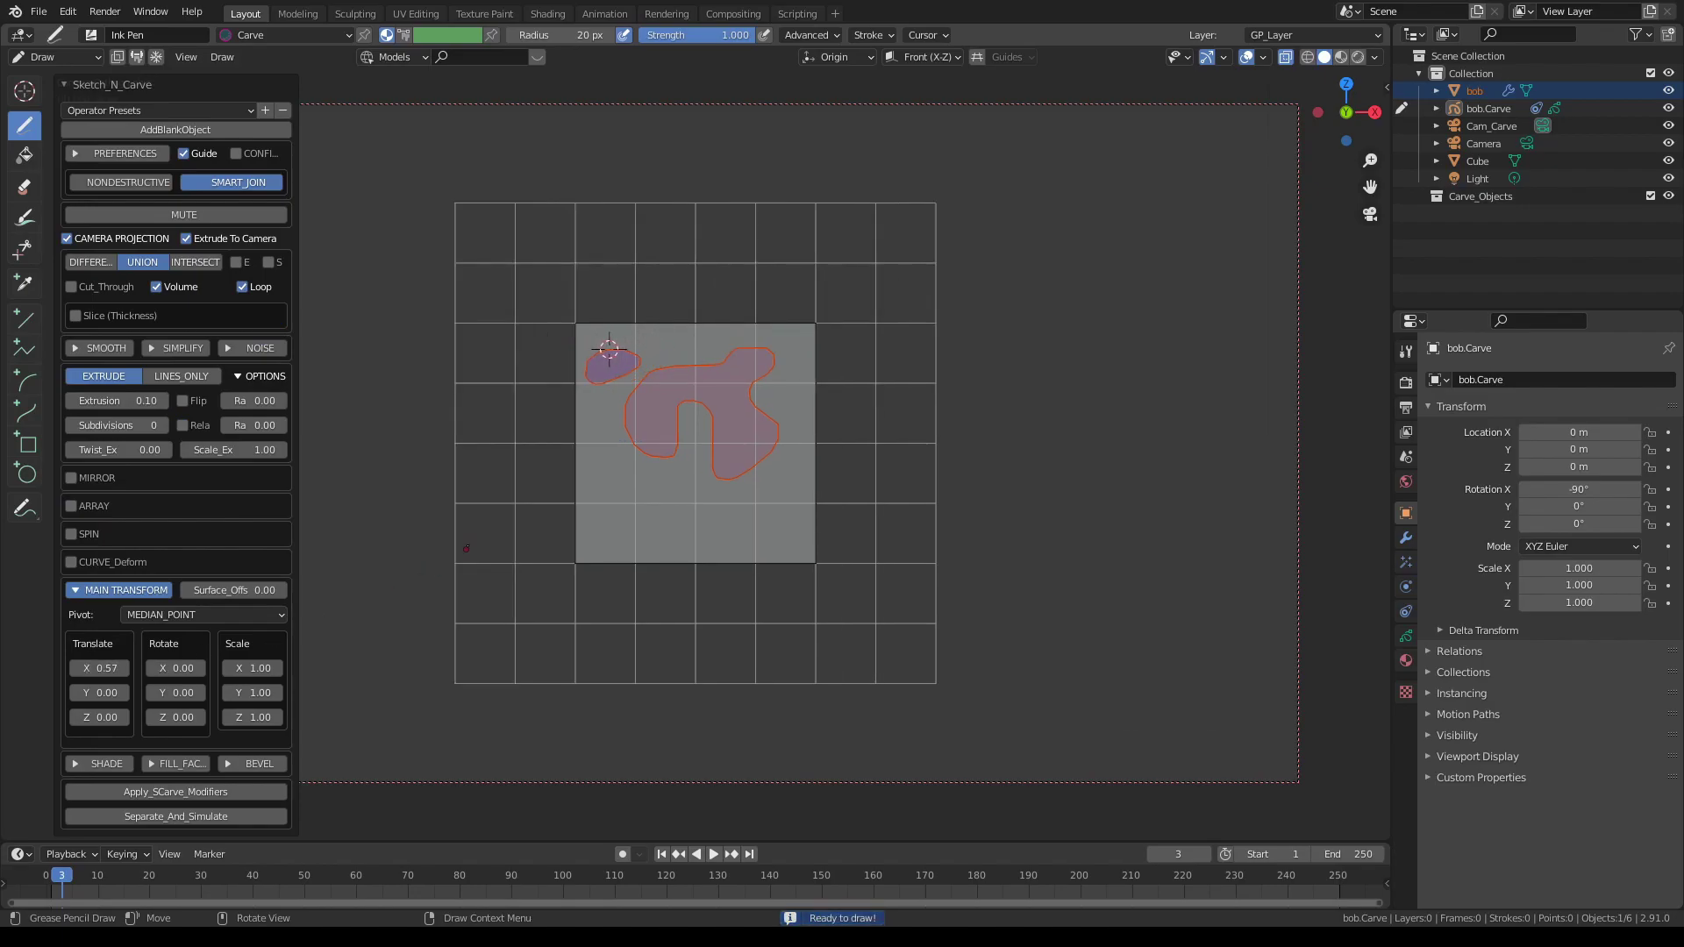
key(KP_0)
scroll(465, 549, up, 3)
middle_drag(467, 549, 711, 500)
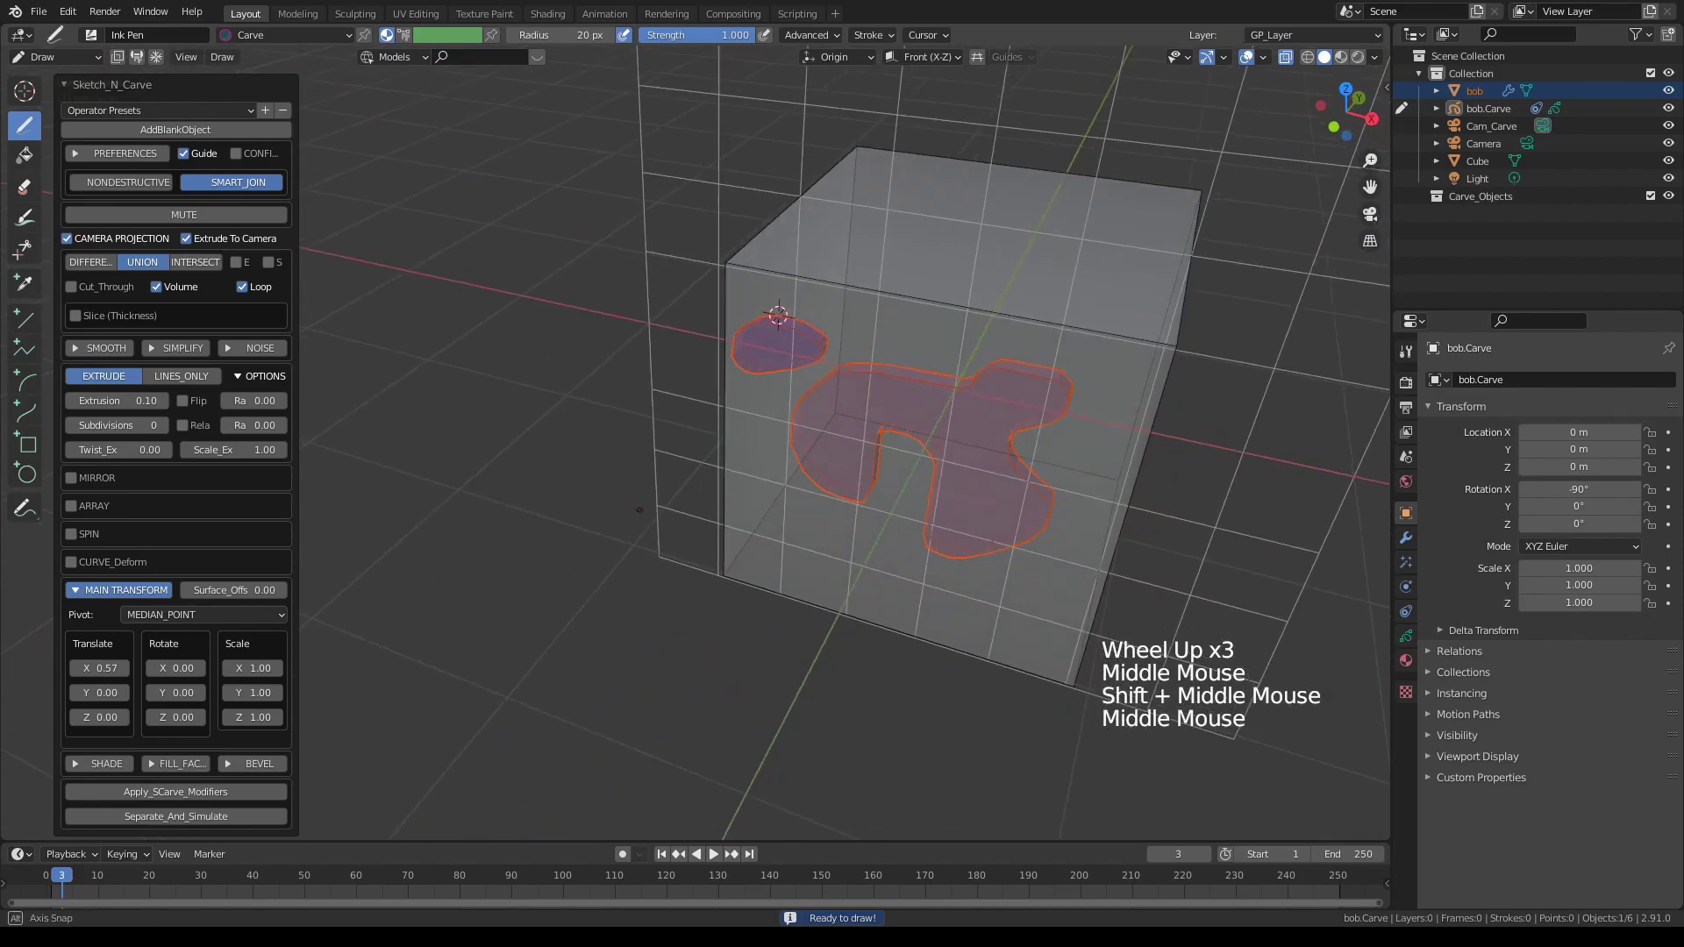
Step: Turn off X-ray and sketch a C-shaped stroke on the cube's right face
click(1283, 60)
middle_drag(1034, 255, 891, 370)
scroll(922, 343, down, 2)
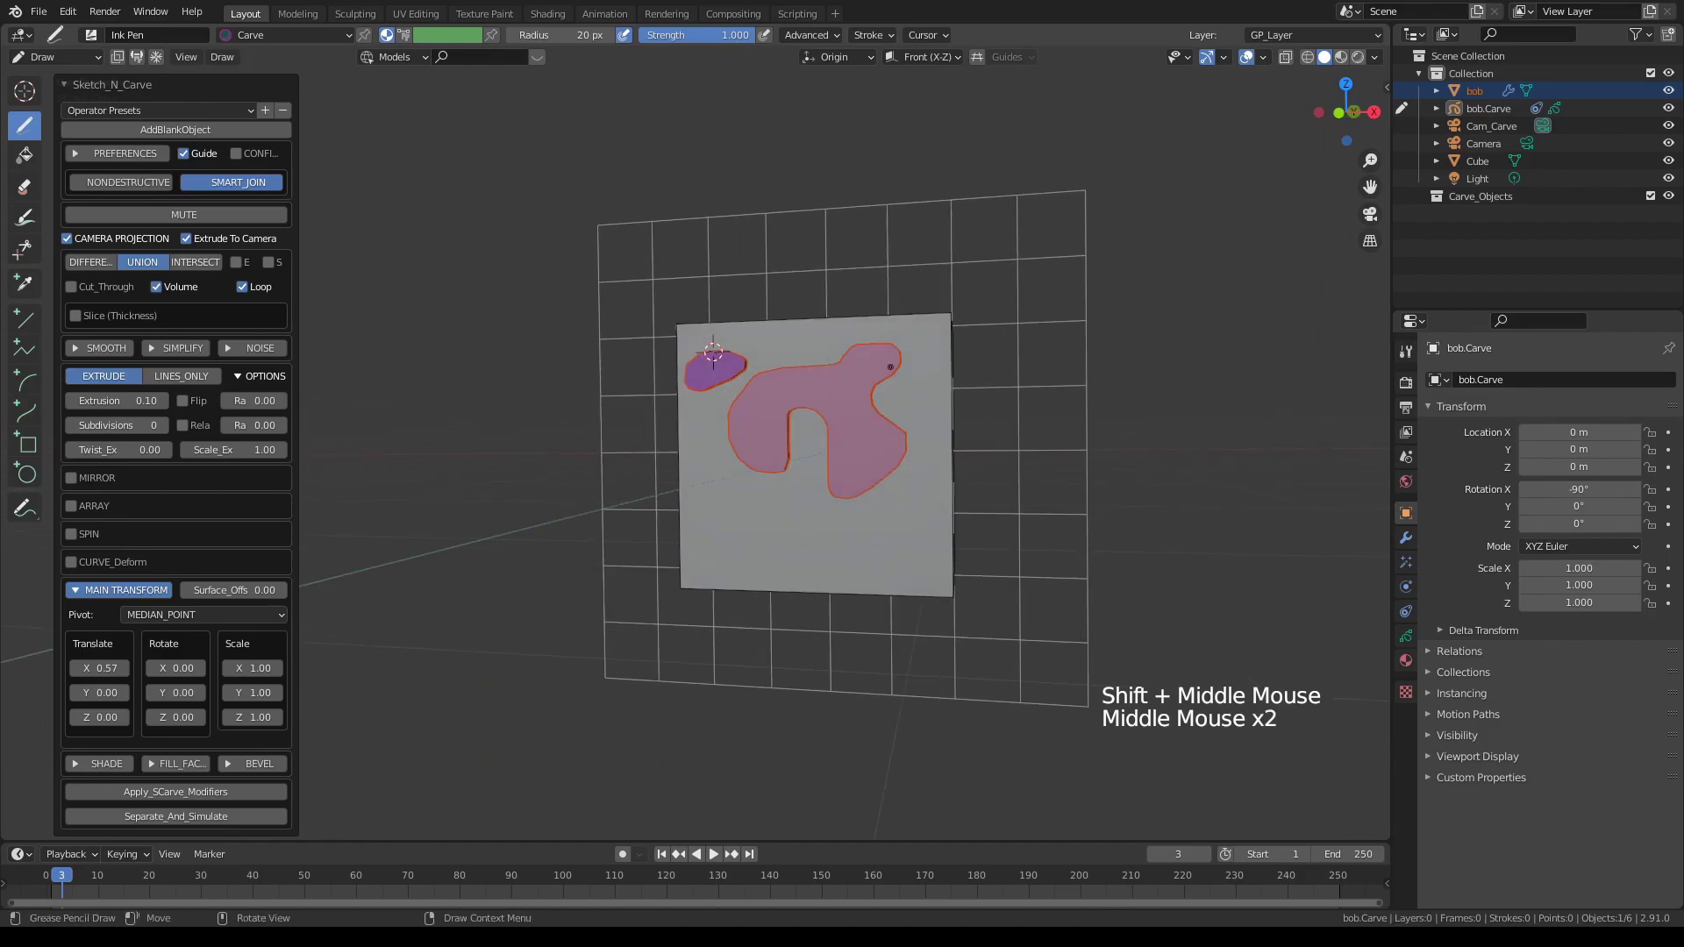
key(KP_0)
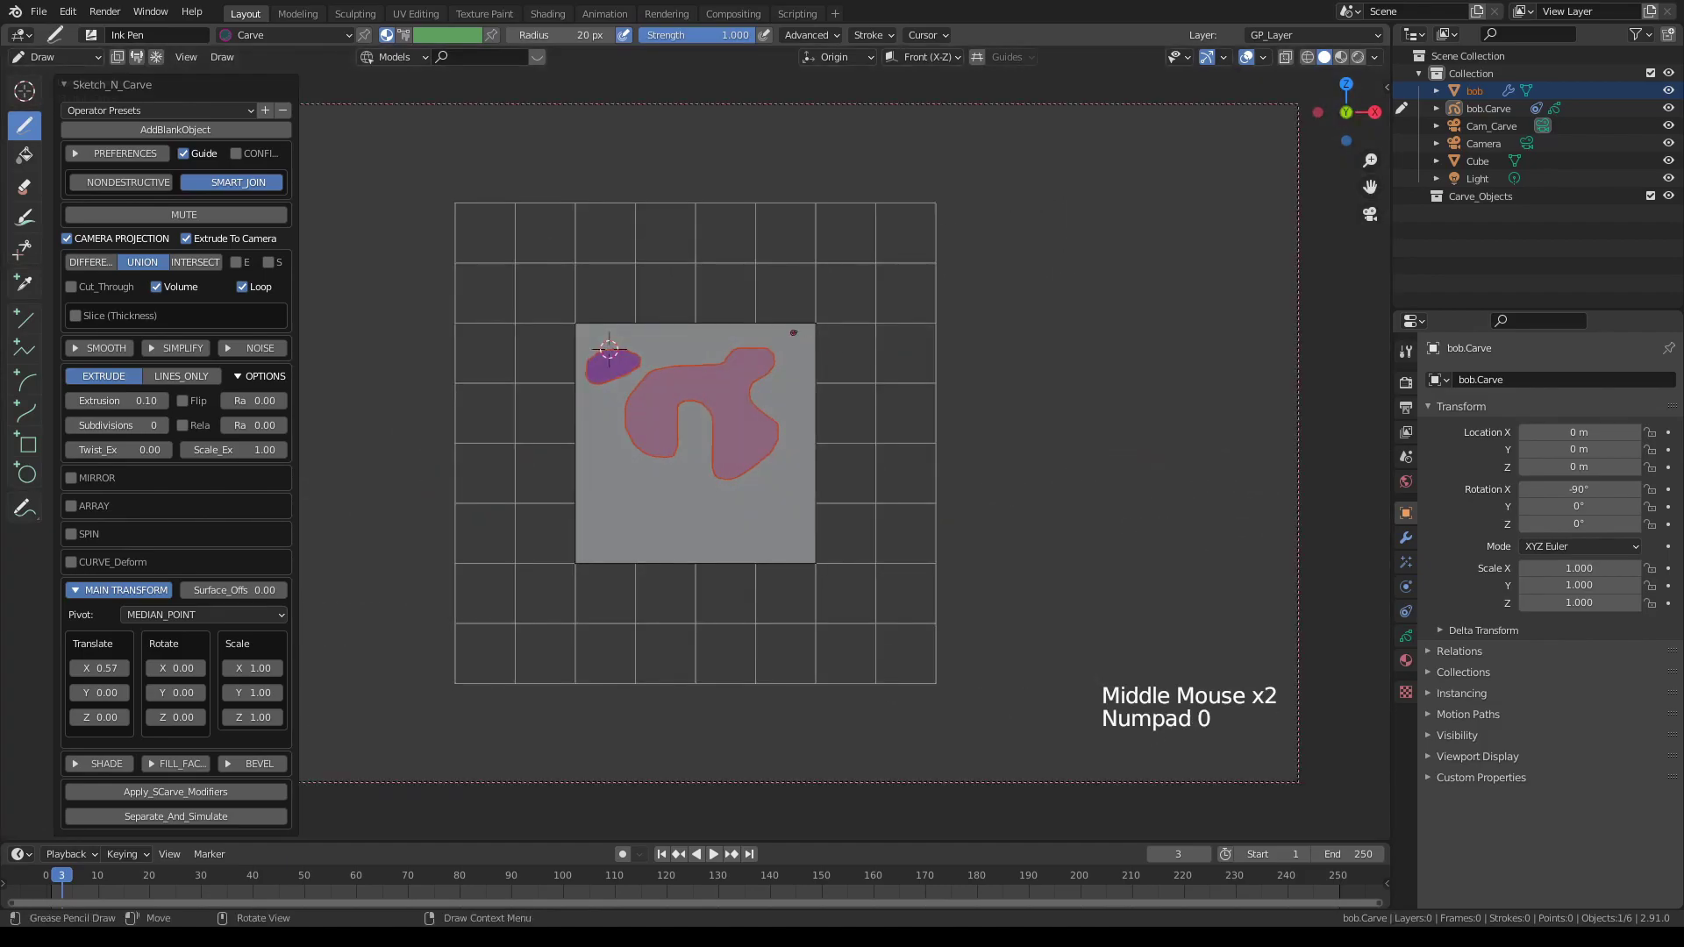
middle_drag(828, 308, 773, 342)
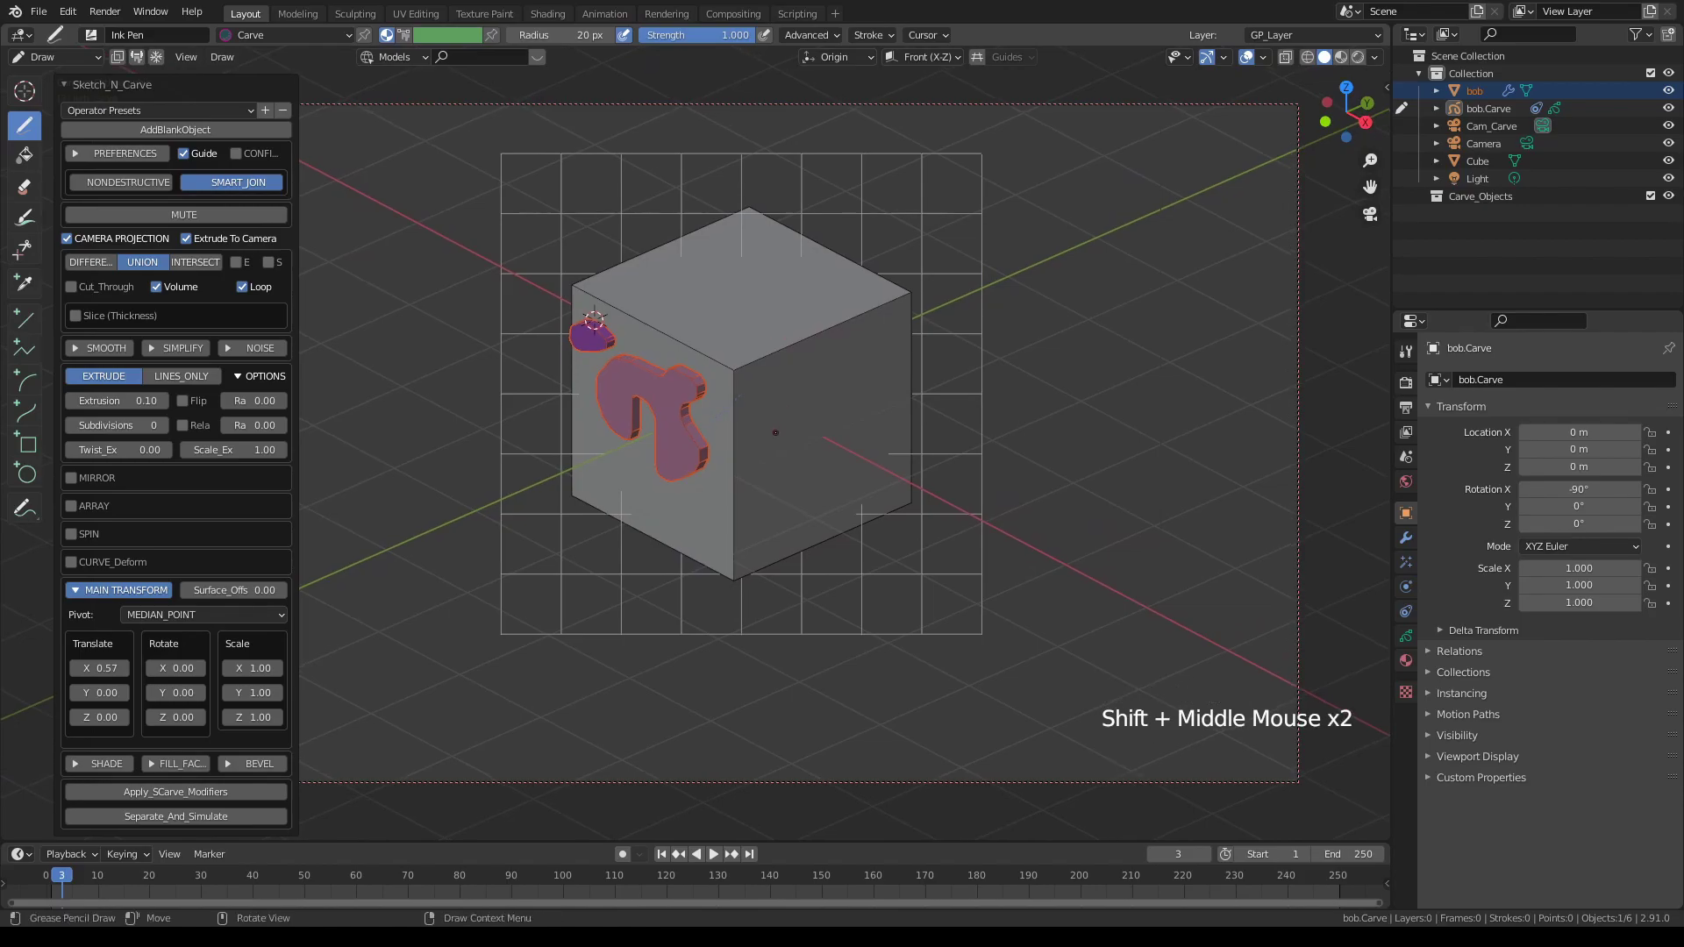
drag(838, 373, 777, 458)
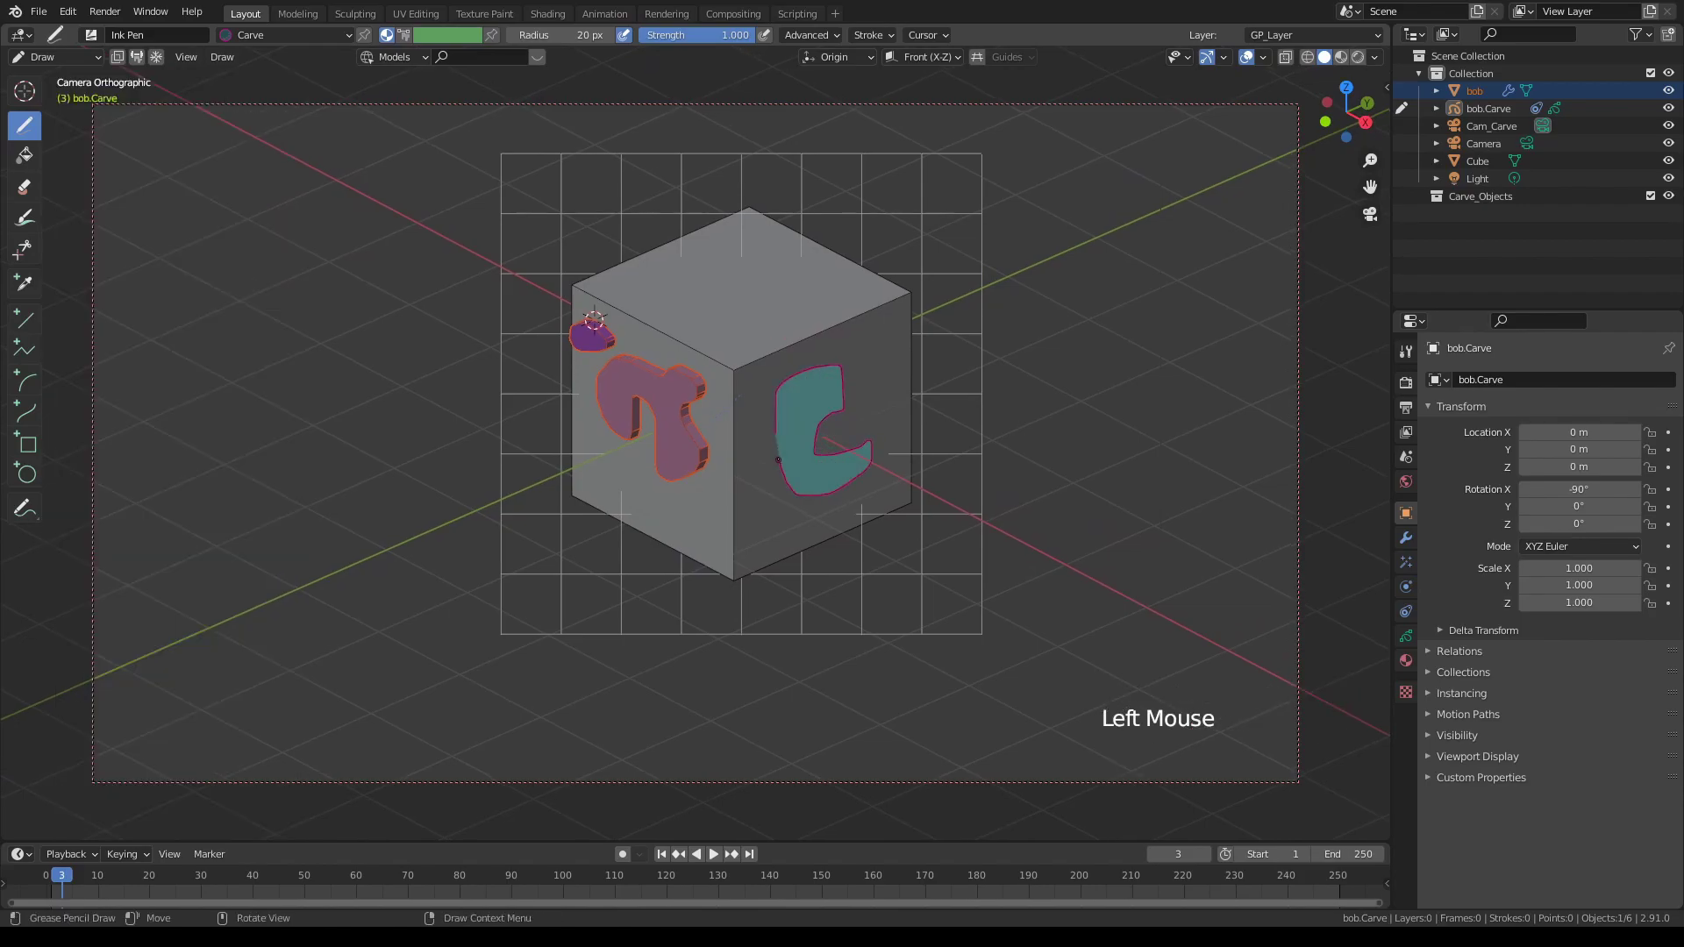
Step: Carve the C sketch and set its Translate X back to 0
key(k)
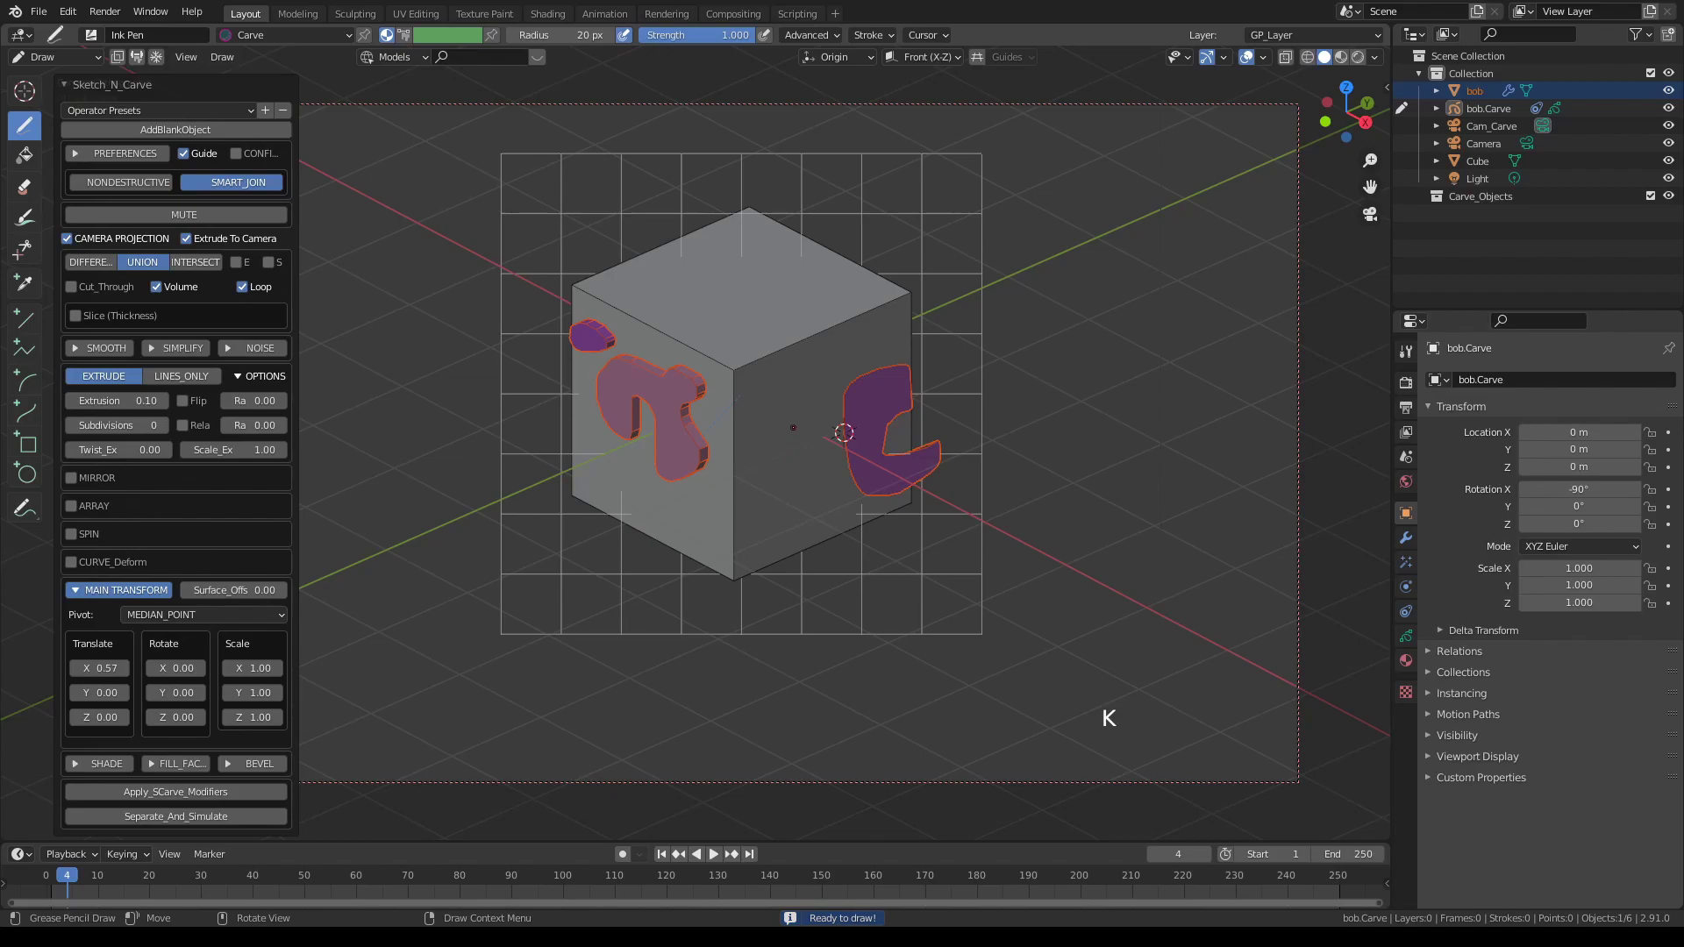
scroll(844, 432, down, 2)
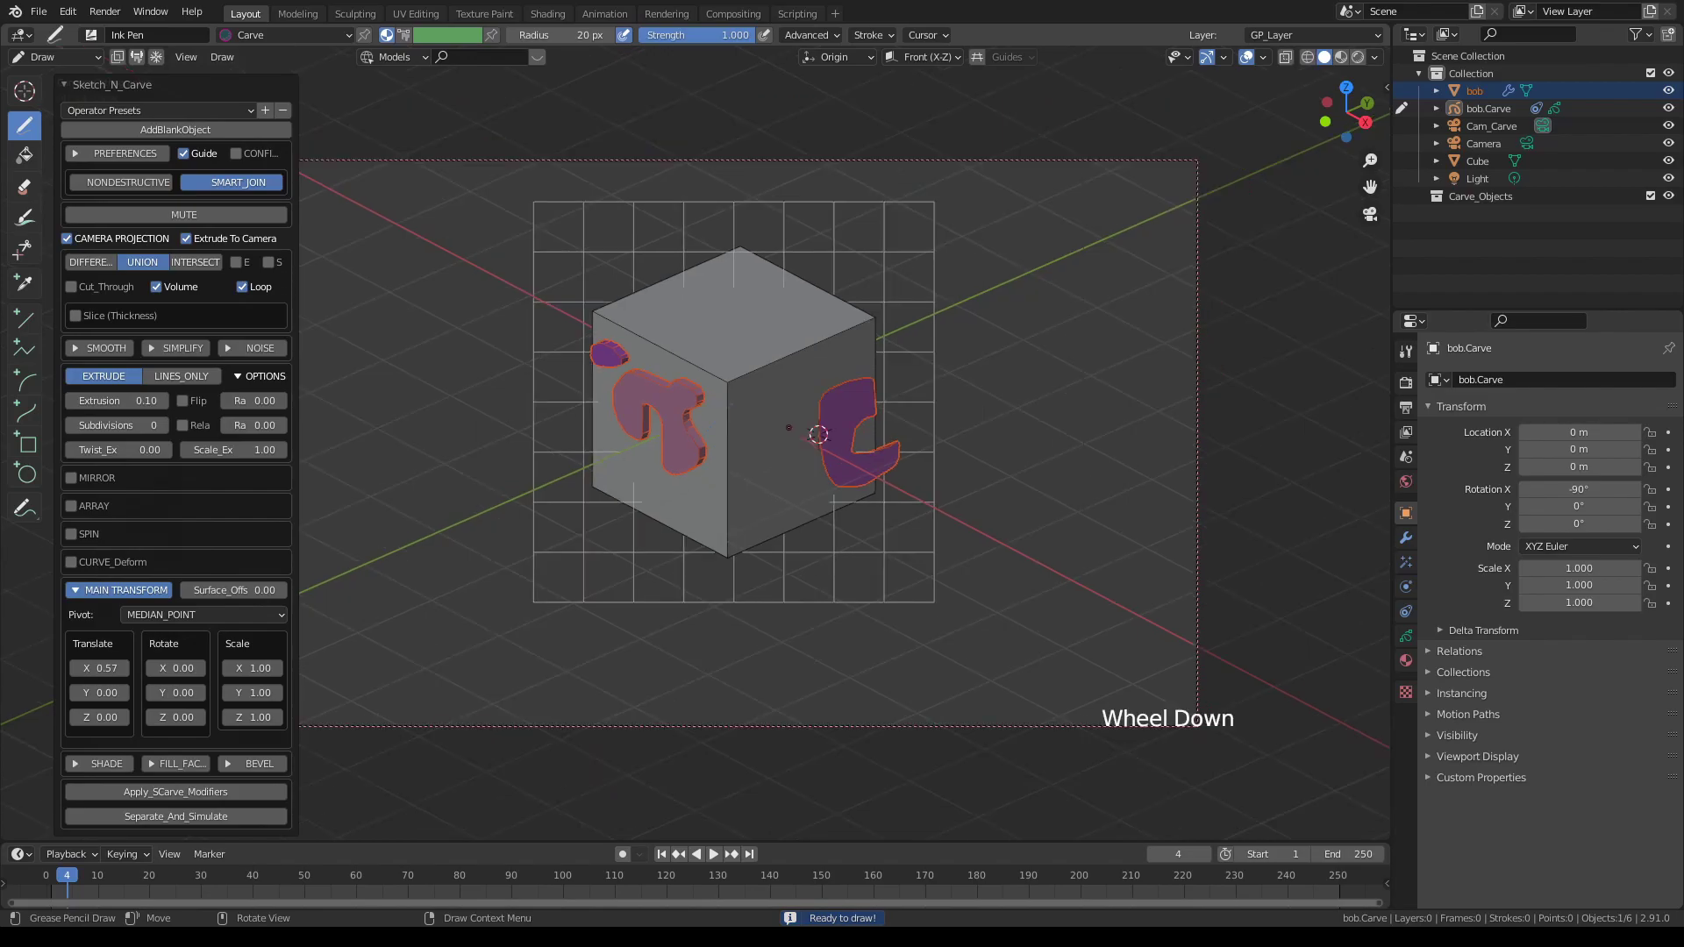
middle_drag(843, 433, 820, 442)
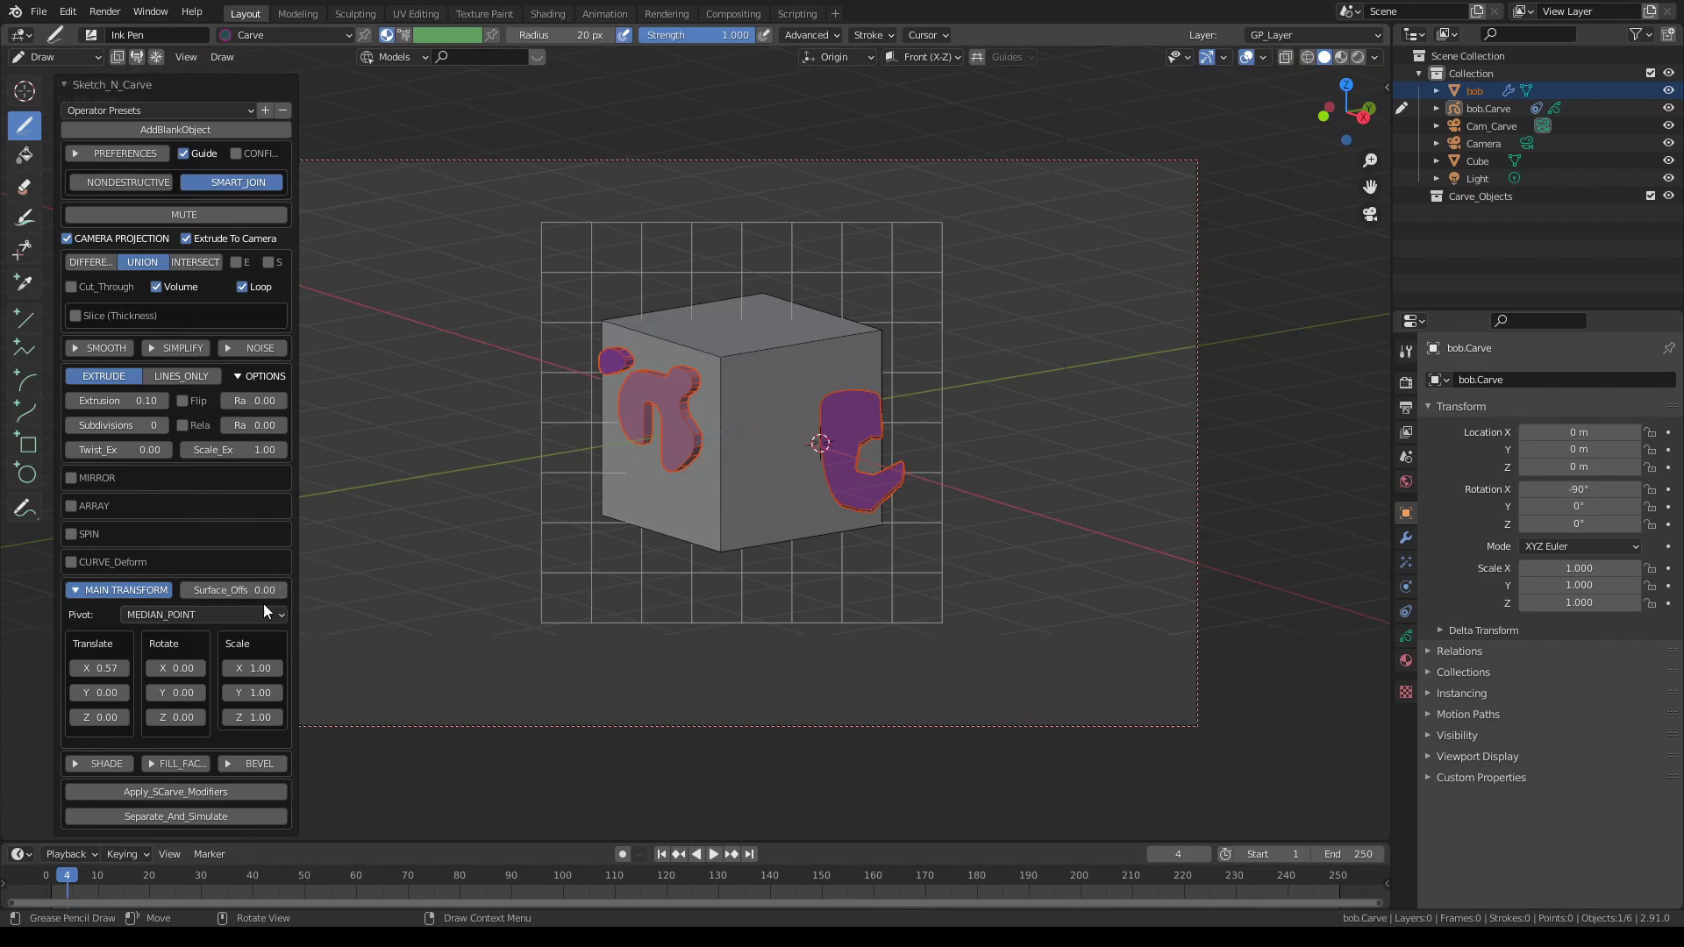
click(92, 668)
text(0)
key(Return)
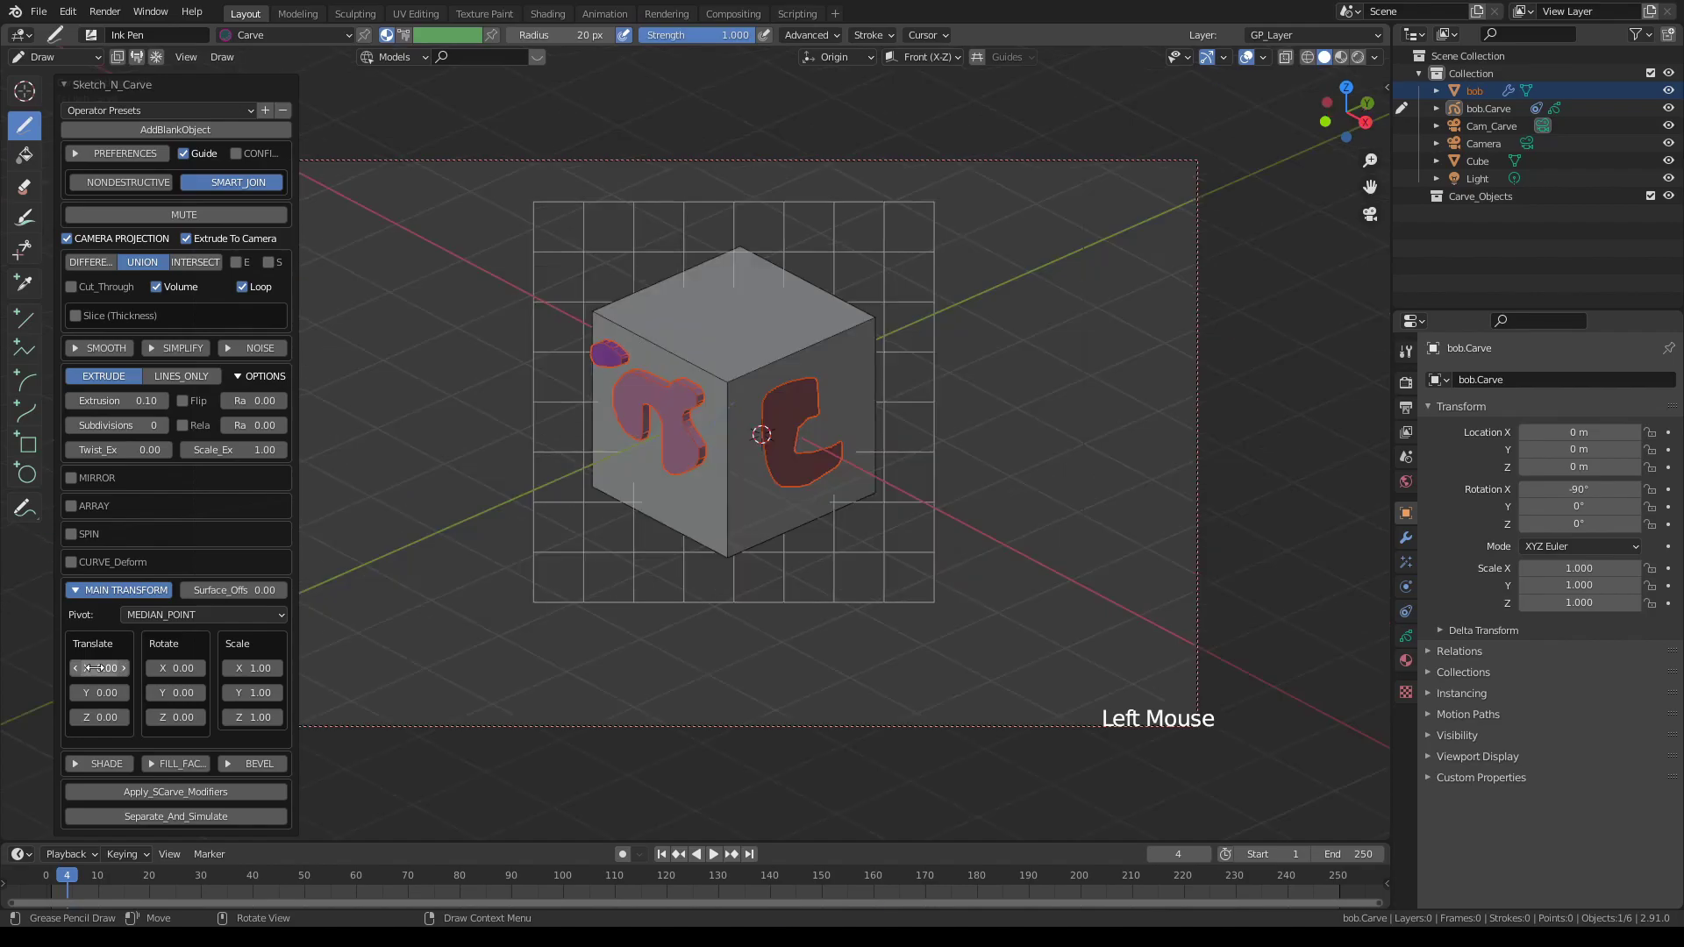
scroll(760, 434, up, 2)
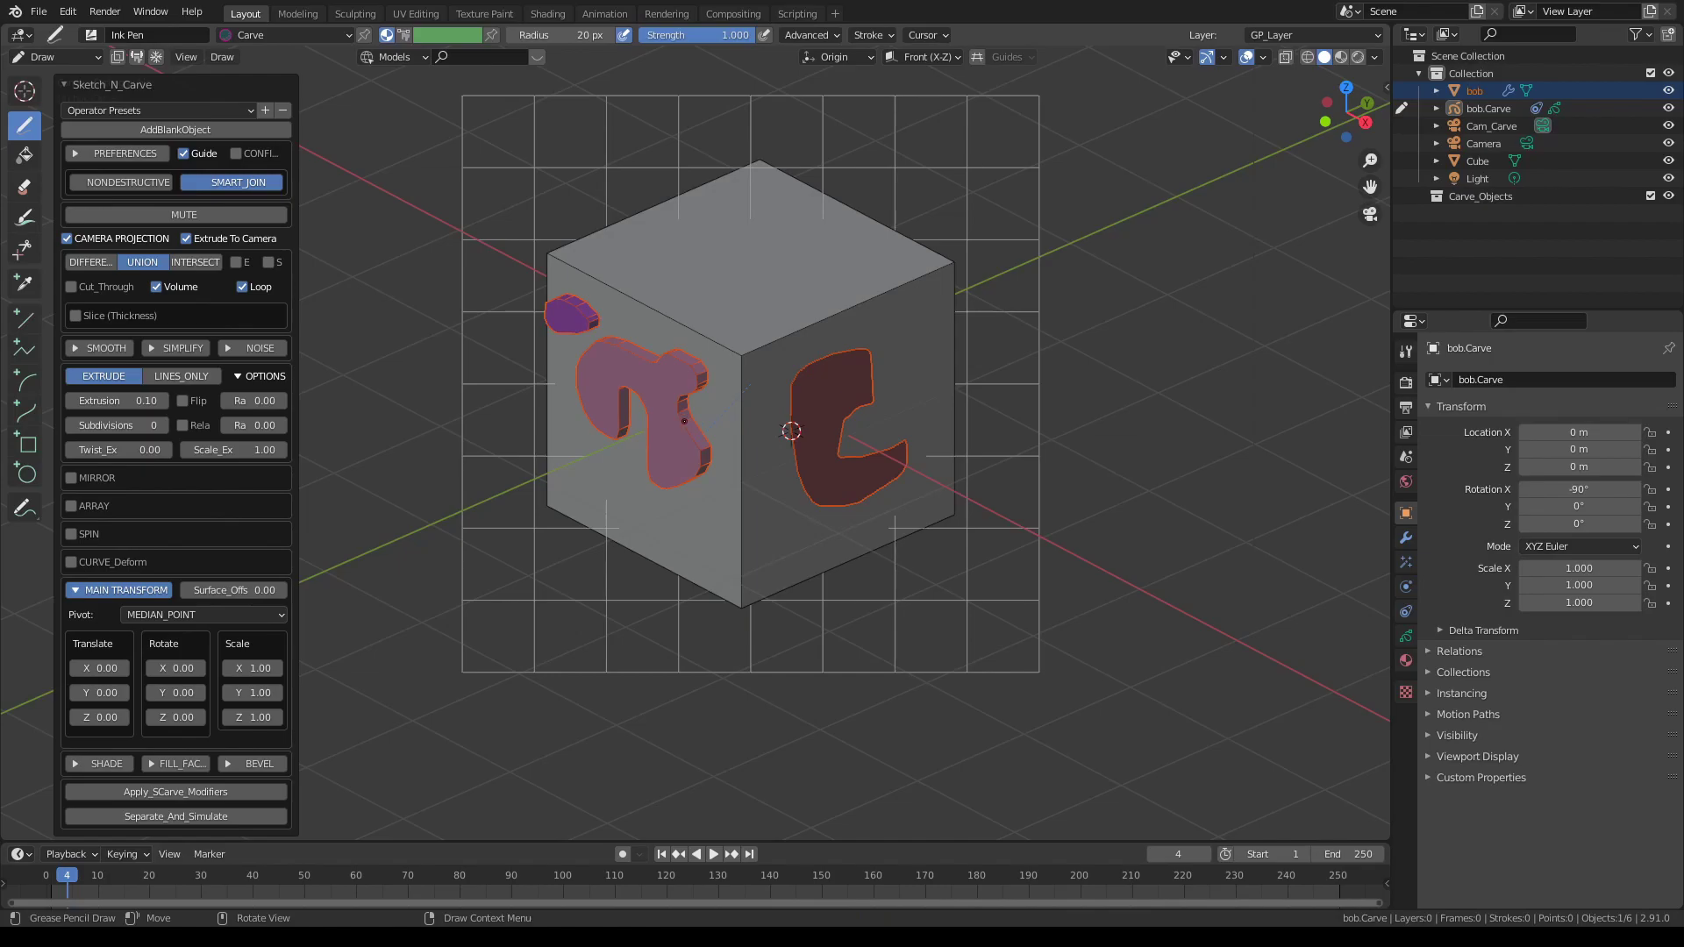
Step: Raise the carve Extrusion to 0.80 and orbit around the cube to inspect
key(KP_0)
mouse_move(848, 401)
middle_down()
mouse_move(511, 434)
mouse_move(632, 422)
middle_up()
scroll(511, 435, down, 2)
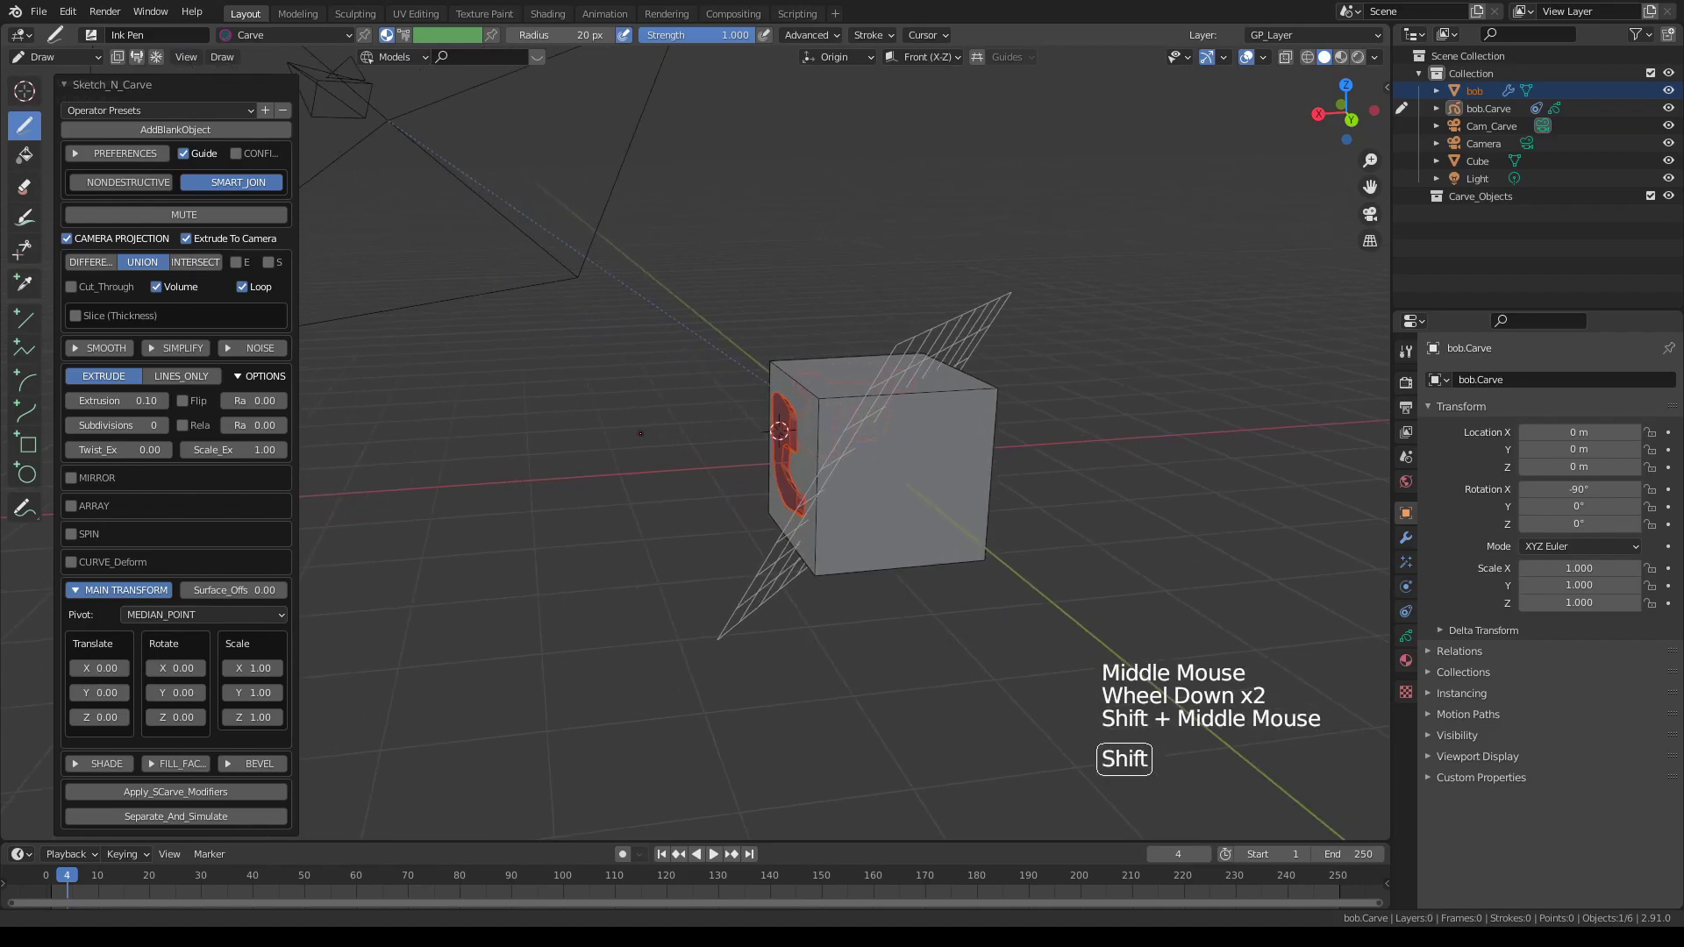
scroll(632, 421, up, 2)
mouse_move(76, 399)
mouse_down()
mouse_move(171, 412)
mouse_move(135, 411)
mouse_up()
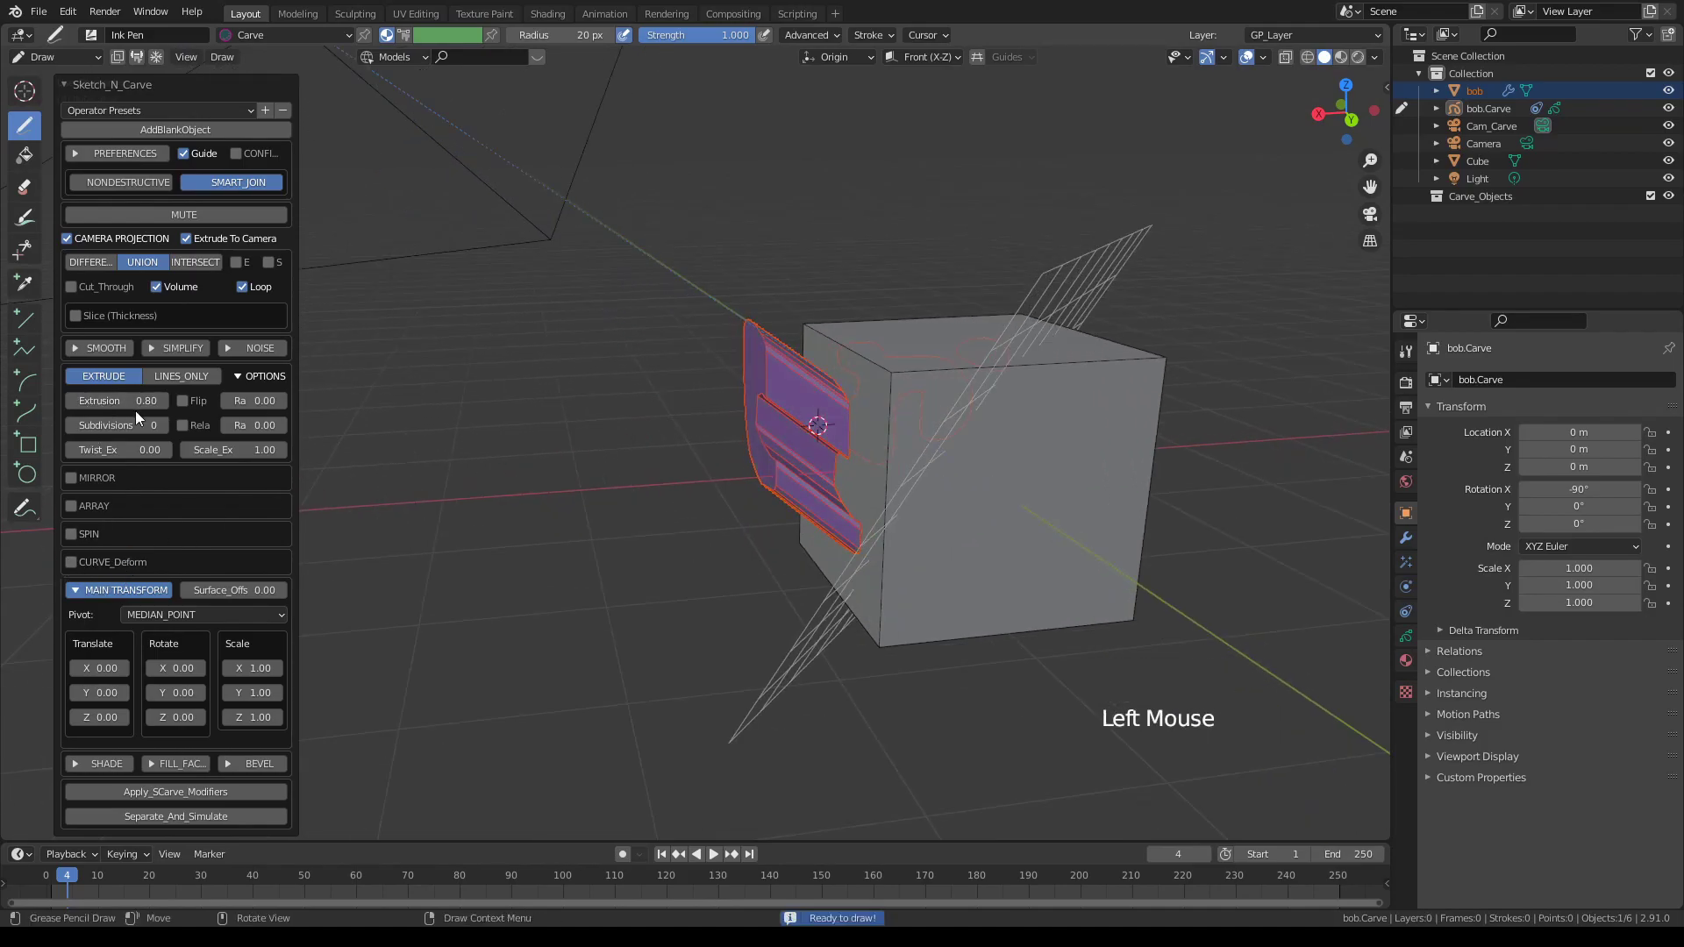
scroll(710, 421, down, 2)
mouse_move(712, 422)
middle_down()
mouse_move(791, 343)
mouse_move(671, 368)
mouse_move(636, 297)
mouse_move(707, 309)
middle_up()
scroll(671, 369, up, 3)
scroll(713, 317, up, 1)
scroll(713, 316, up, 1)
middle_drag(709, 310, 708, 308)
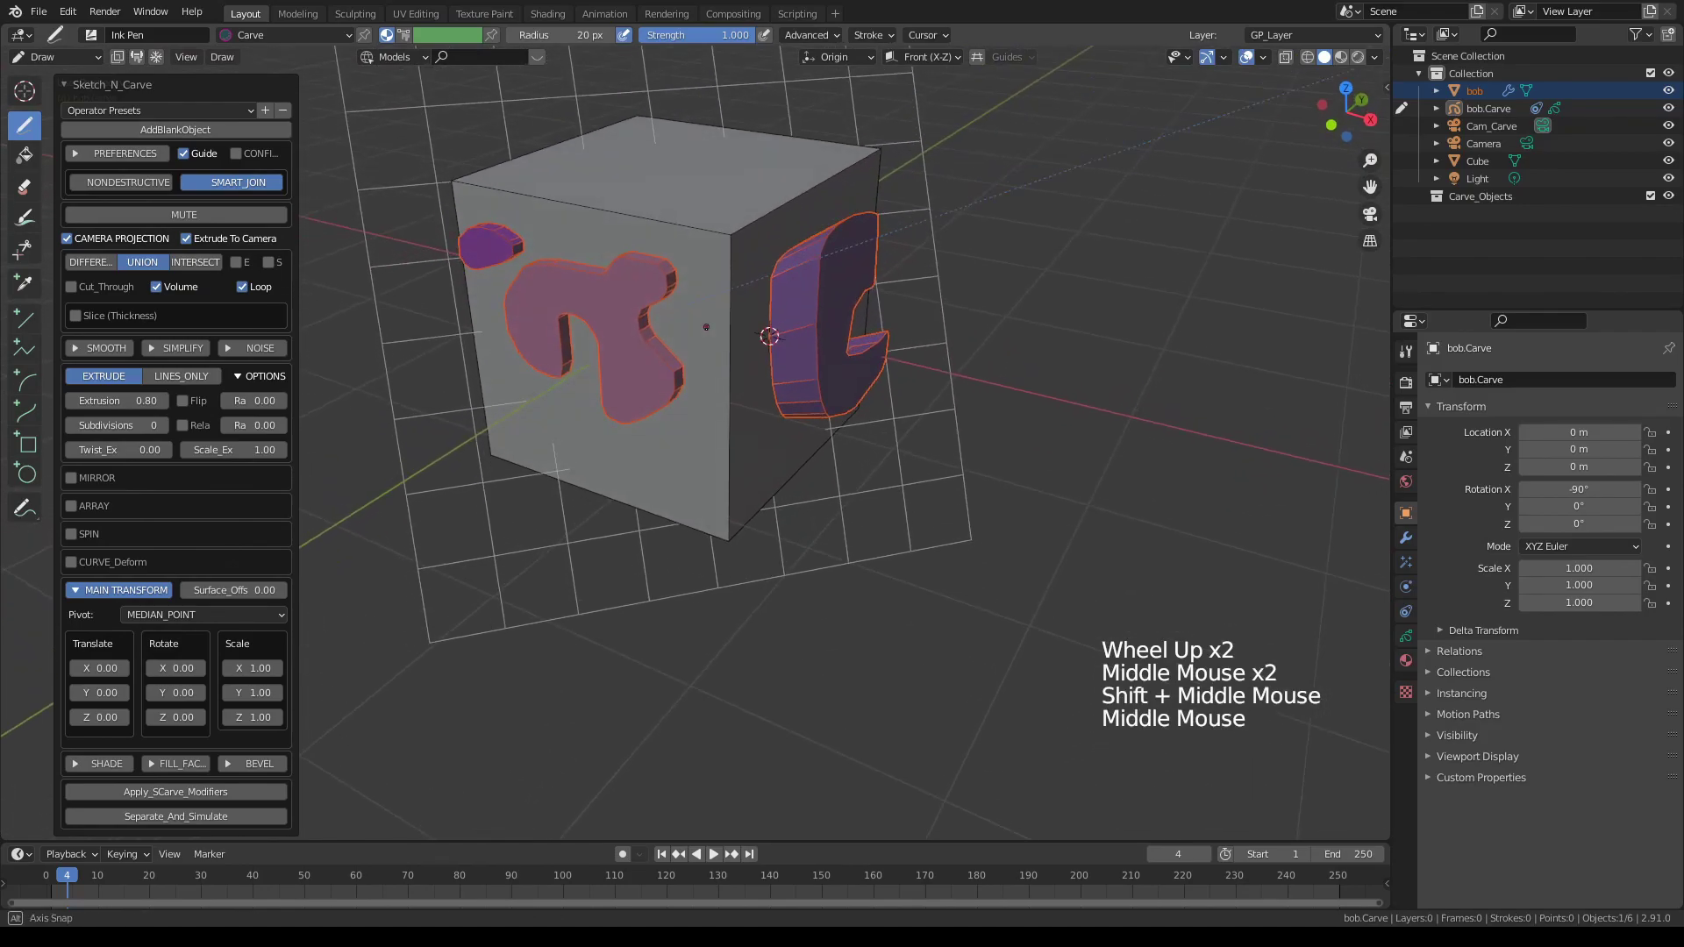
middle_drag(769, 335, 770, 323)
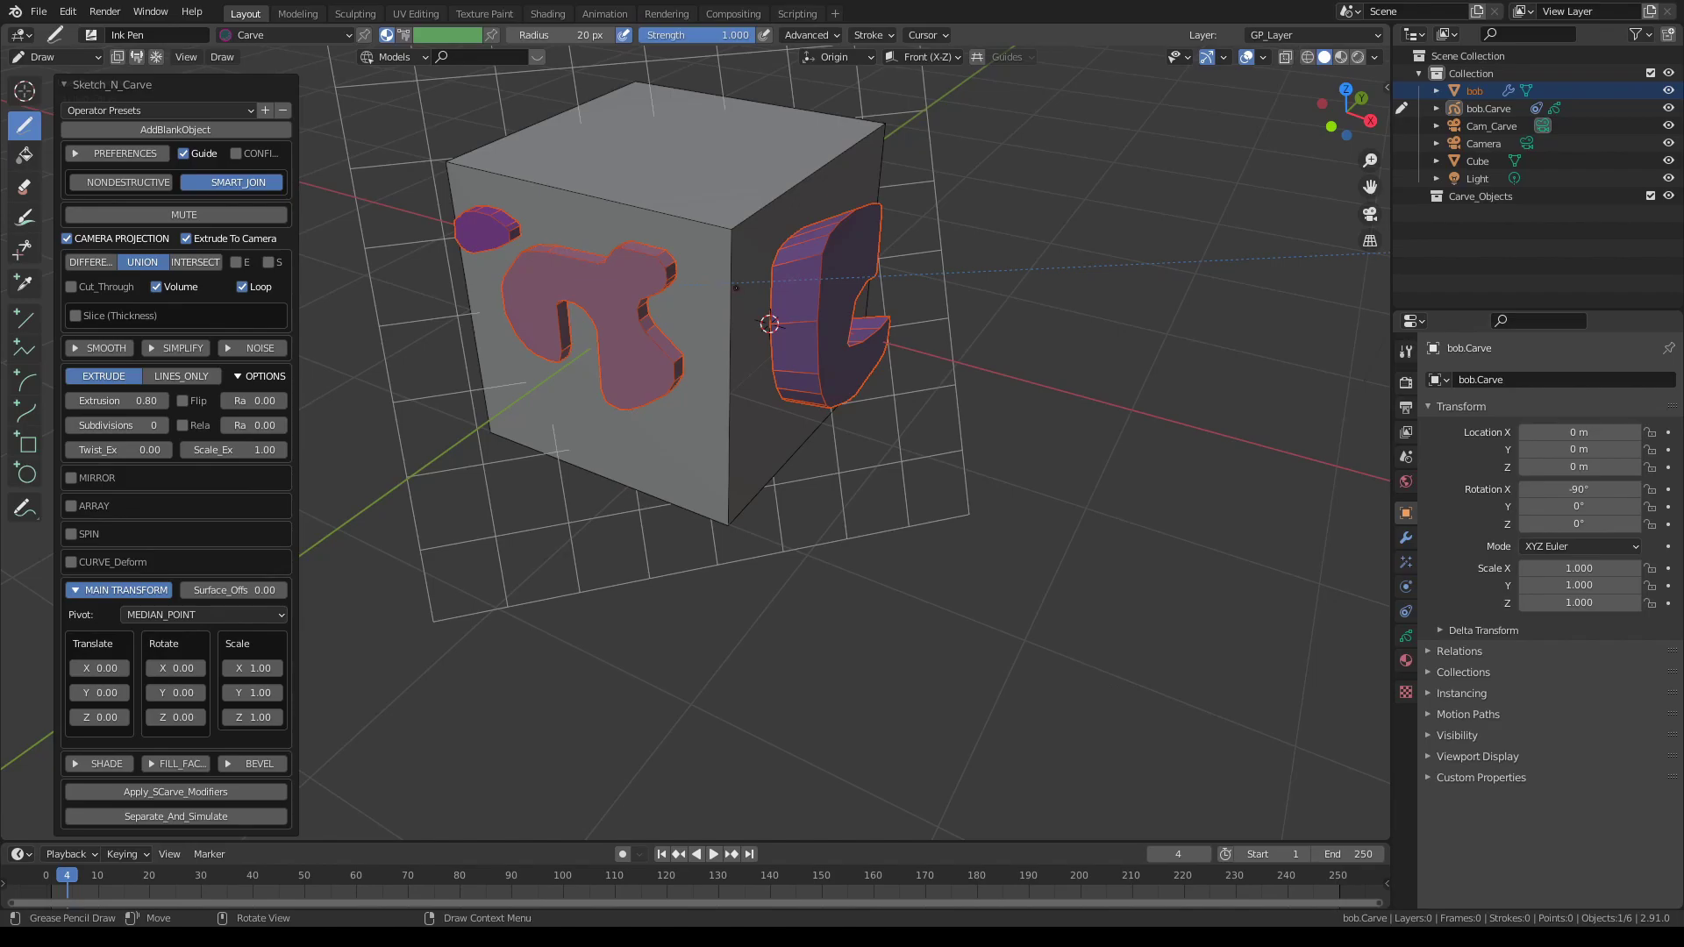
scroll(735, 287, down, 2)
shift+middle_drag(735, 287, 724, 347)
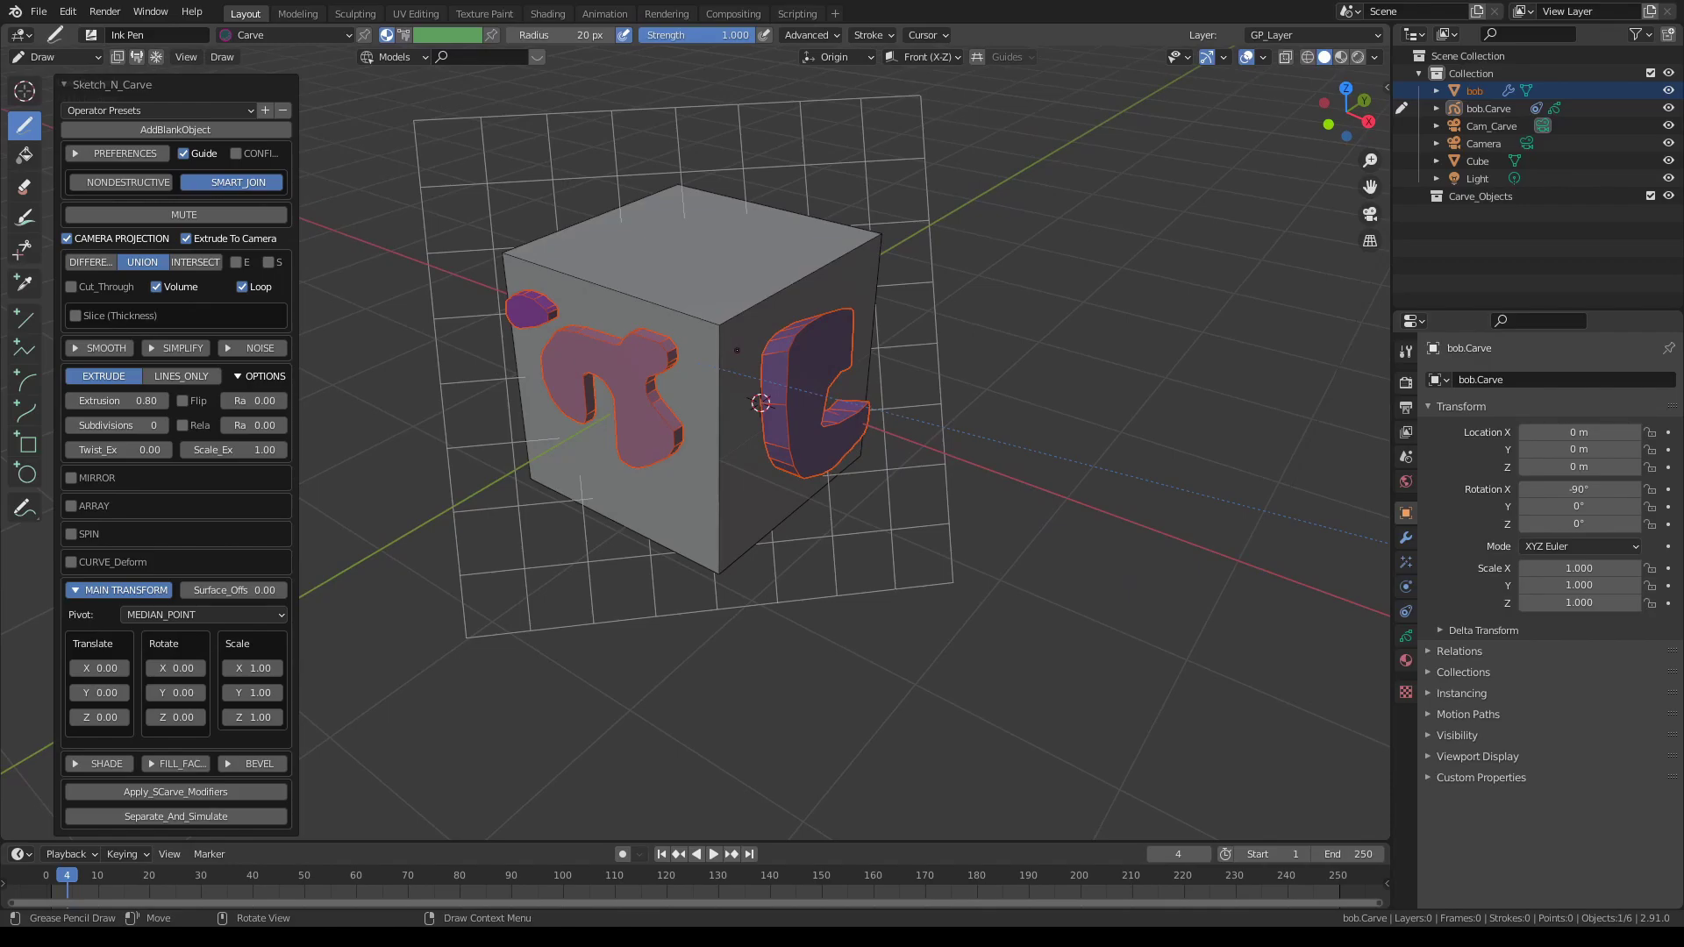
middle_drag(760, 403, 746, 403)
scroll(760, 403, up, 2)
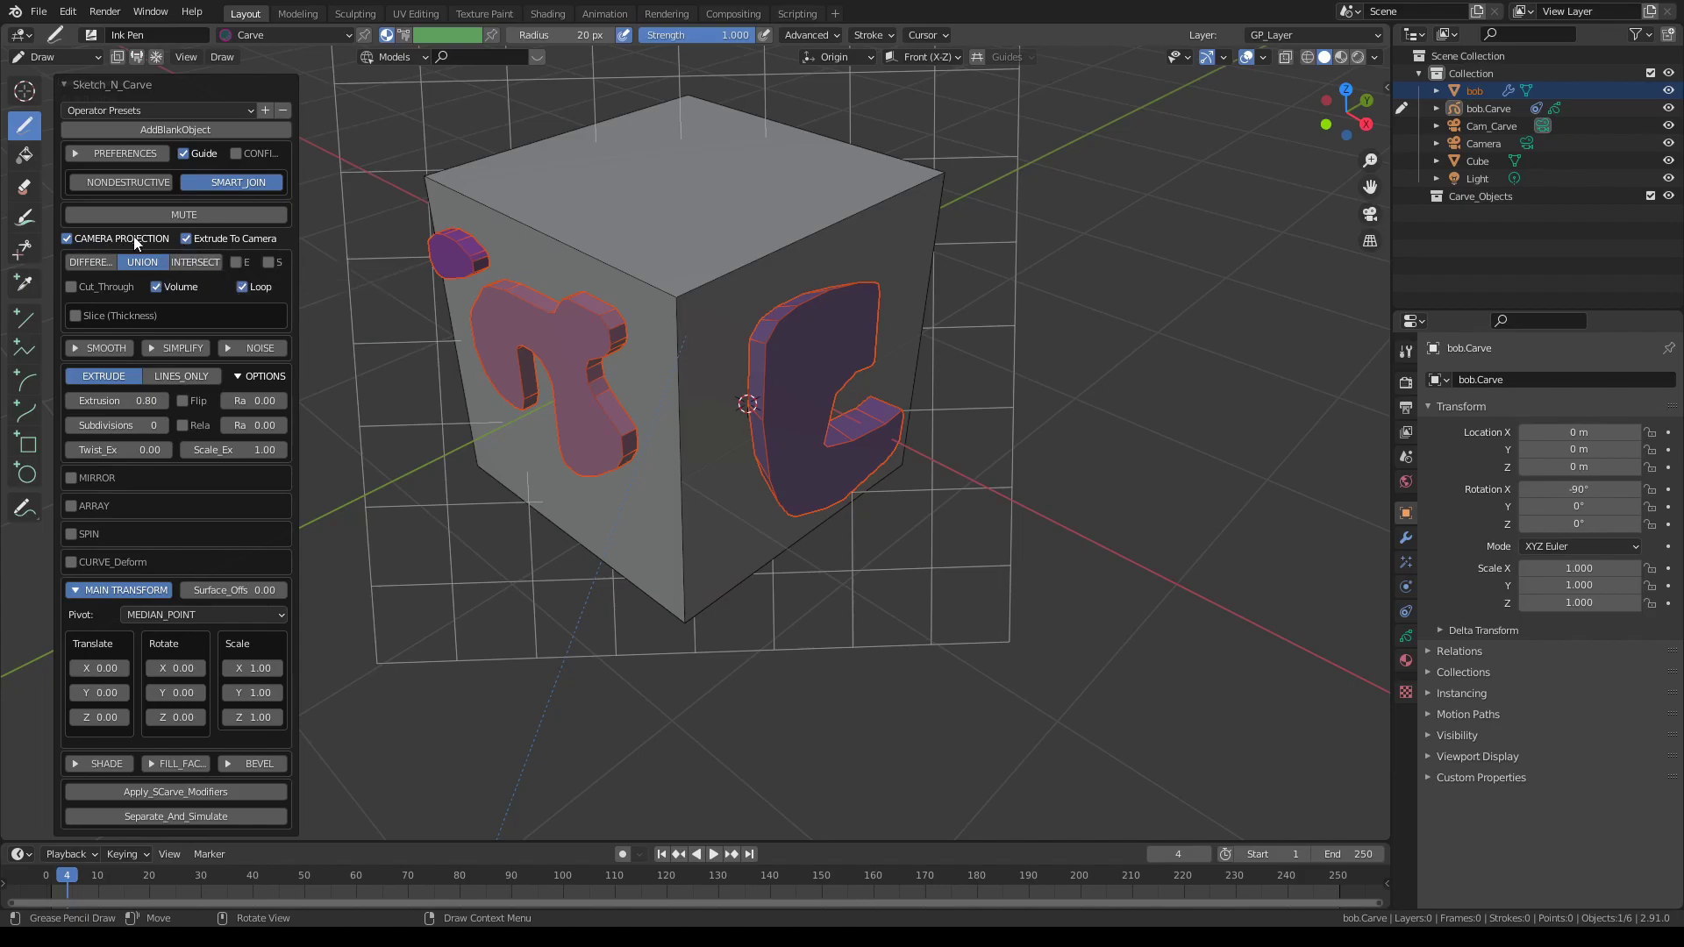
Step: Uncheck Extrude To Camera so the C juts from the right face, then inspect
click(186, 238)
scroll(790, 526, down, 2)
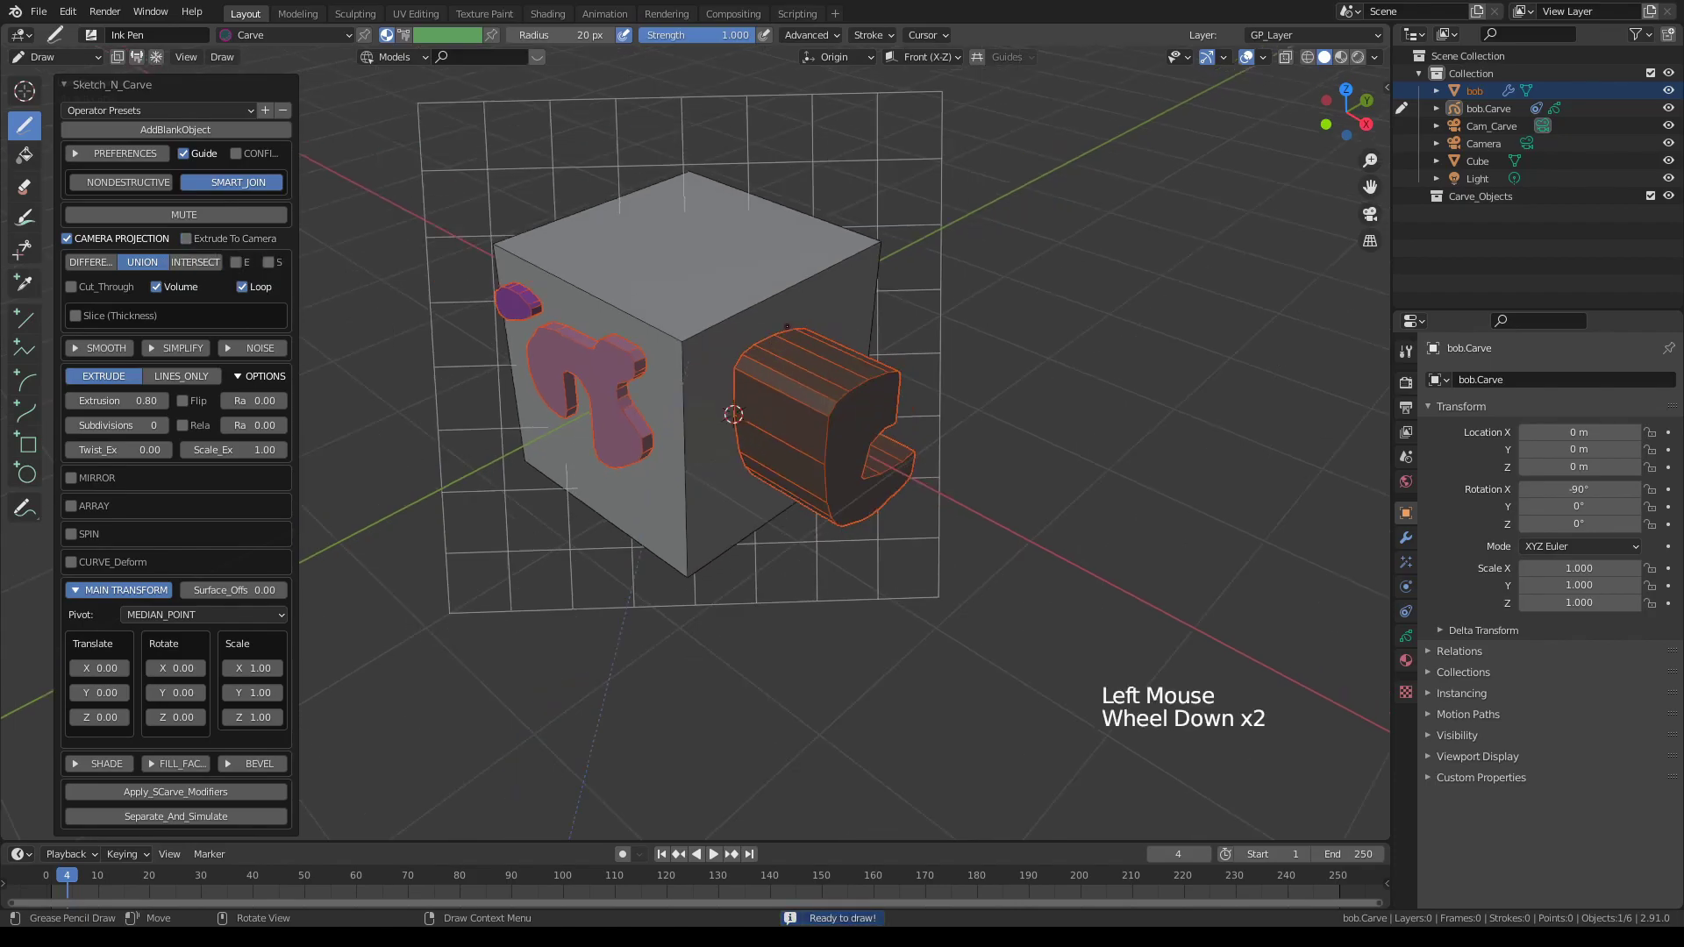
scroll(789, 527, down, 1)
middle_drag(789, 527, 737, 552)
mouse_move(821, 311)
shift+middle_down()
mouse_move(848, 320)
mouse_move(807, 455)
shift+middle_up()
scroll(829, 316, up, 2)
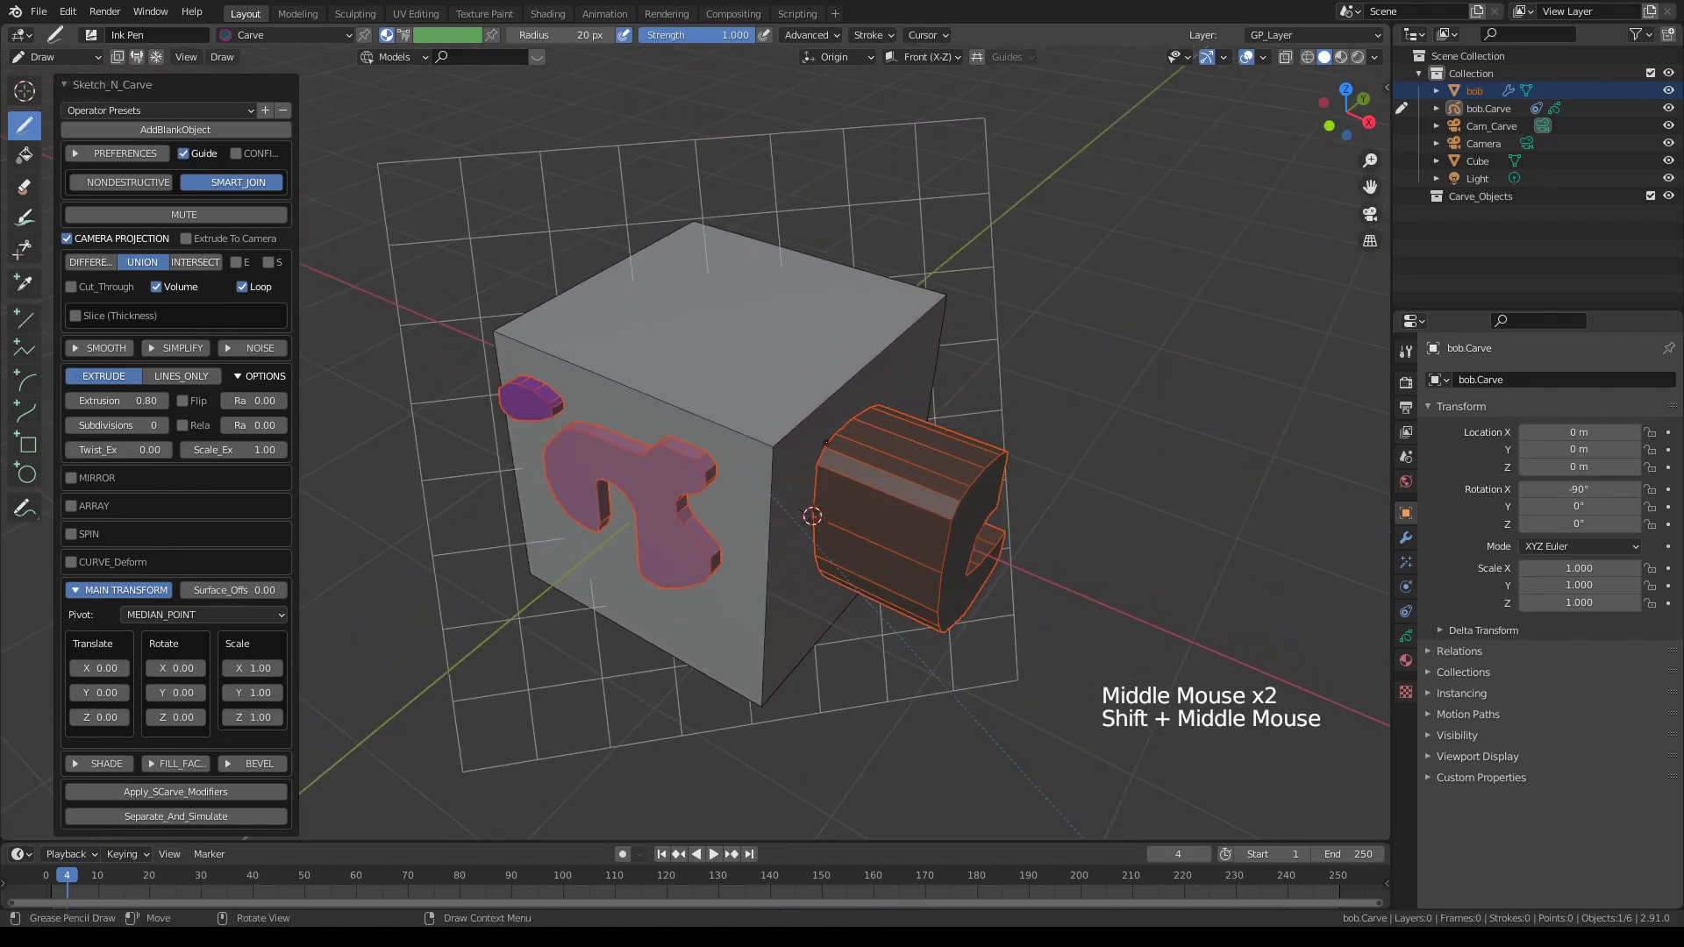
Step: From the camera view, carve a hook on the top face, then a small blob at 0.29 extrusion
key(KP_0)
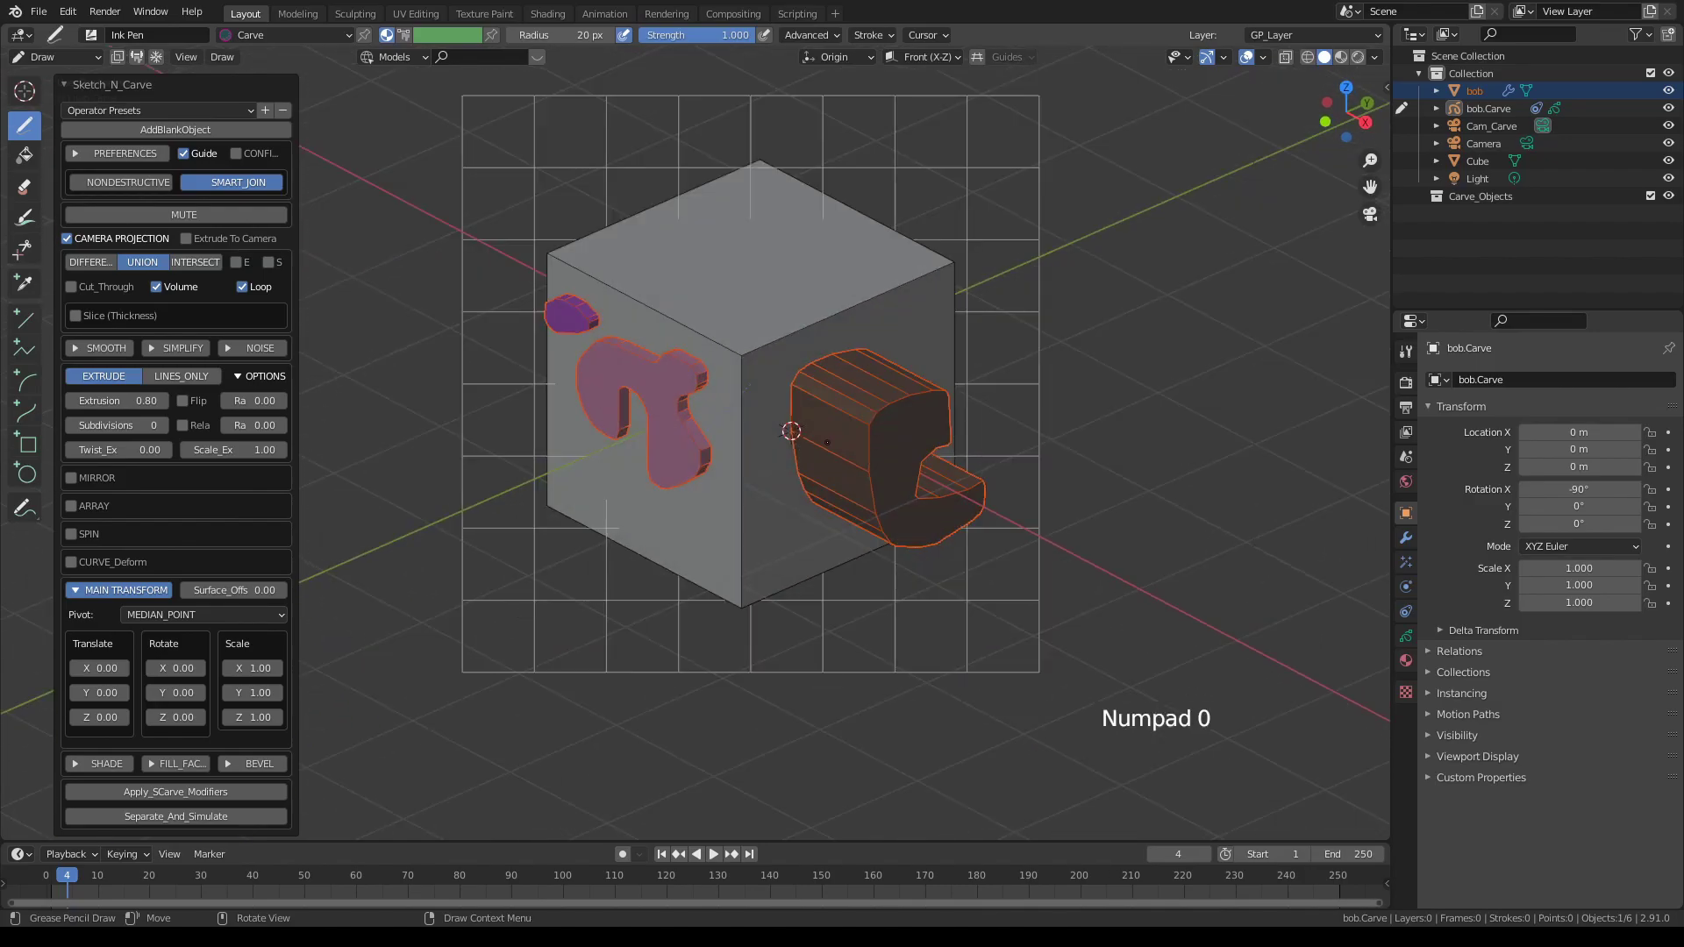
shift+middle_drag(783, 370, 756, 415)
scroll(755, 415, down, 3)
scroll(756, 415, up, 3)
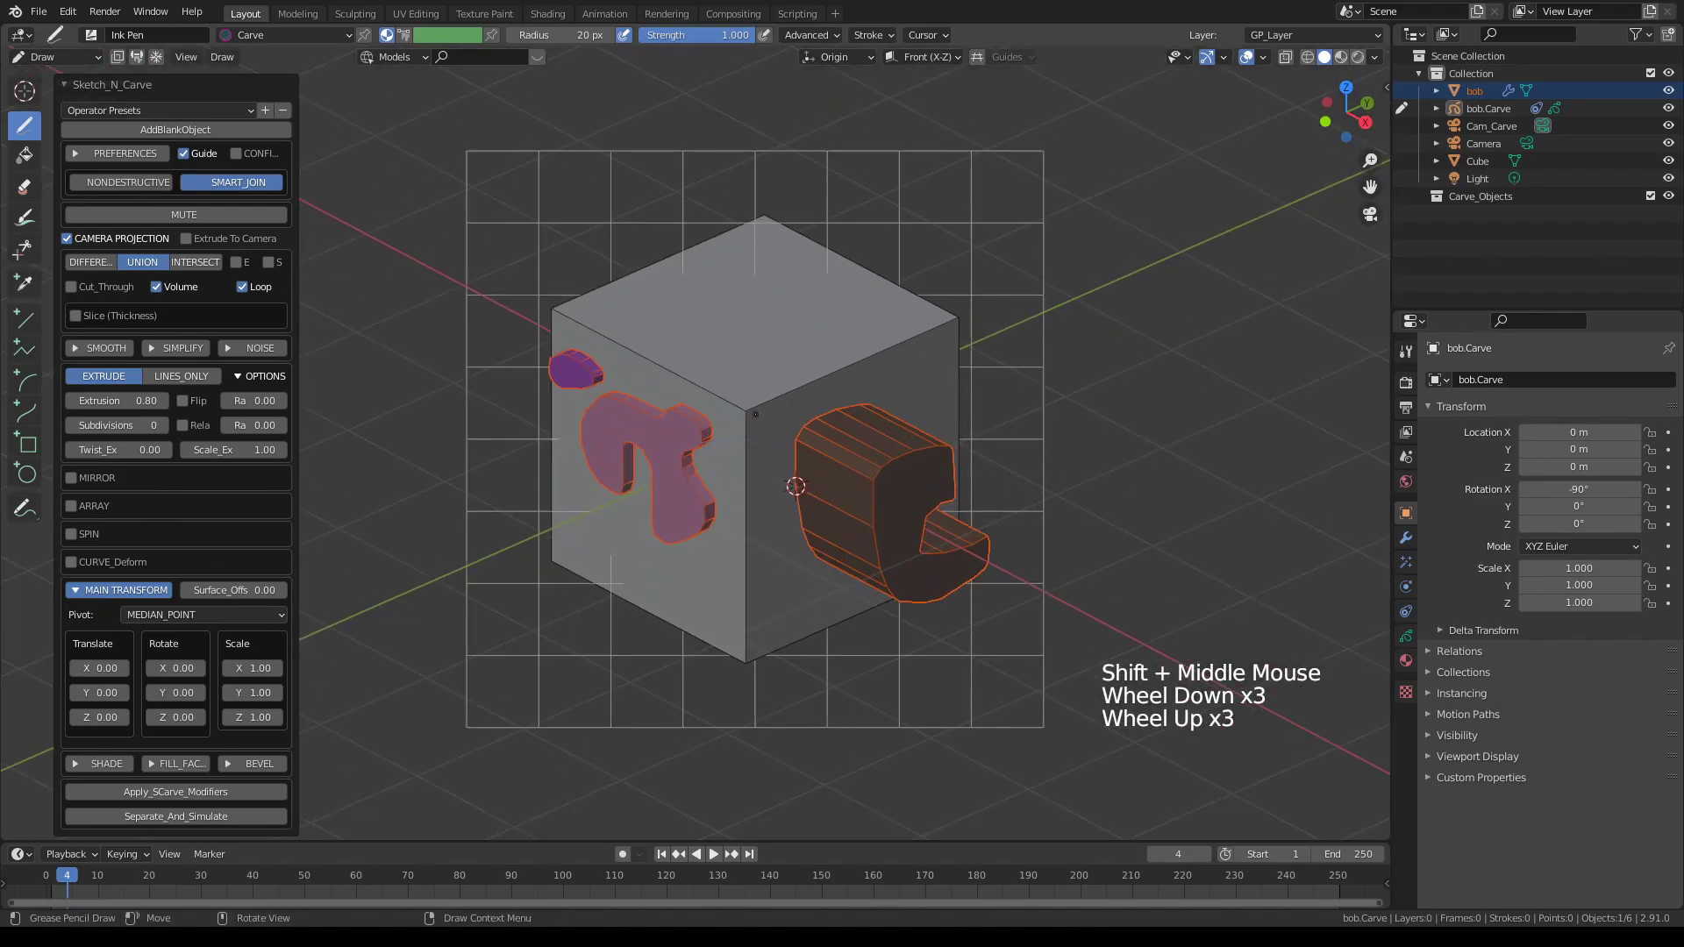
drag(764, 296, 782, 281)
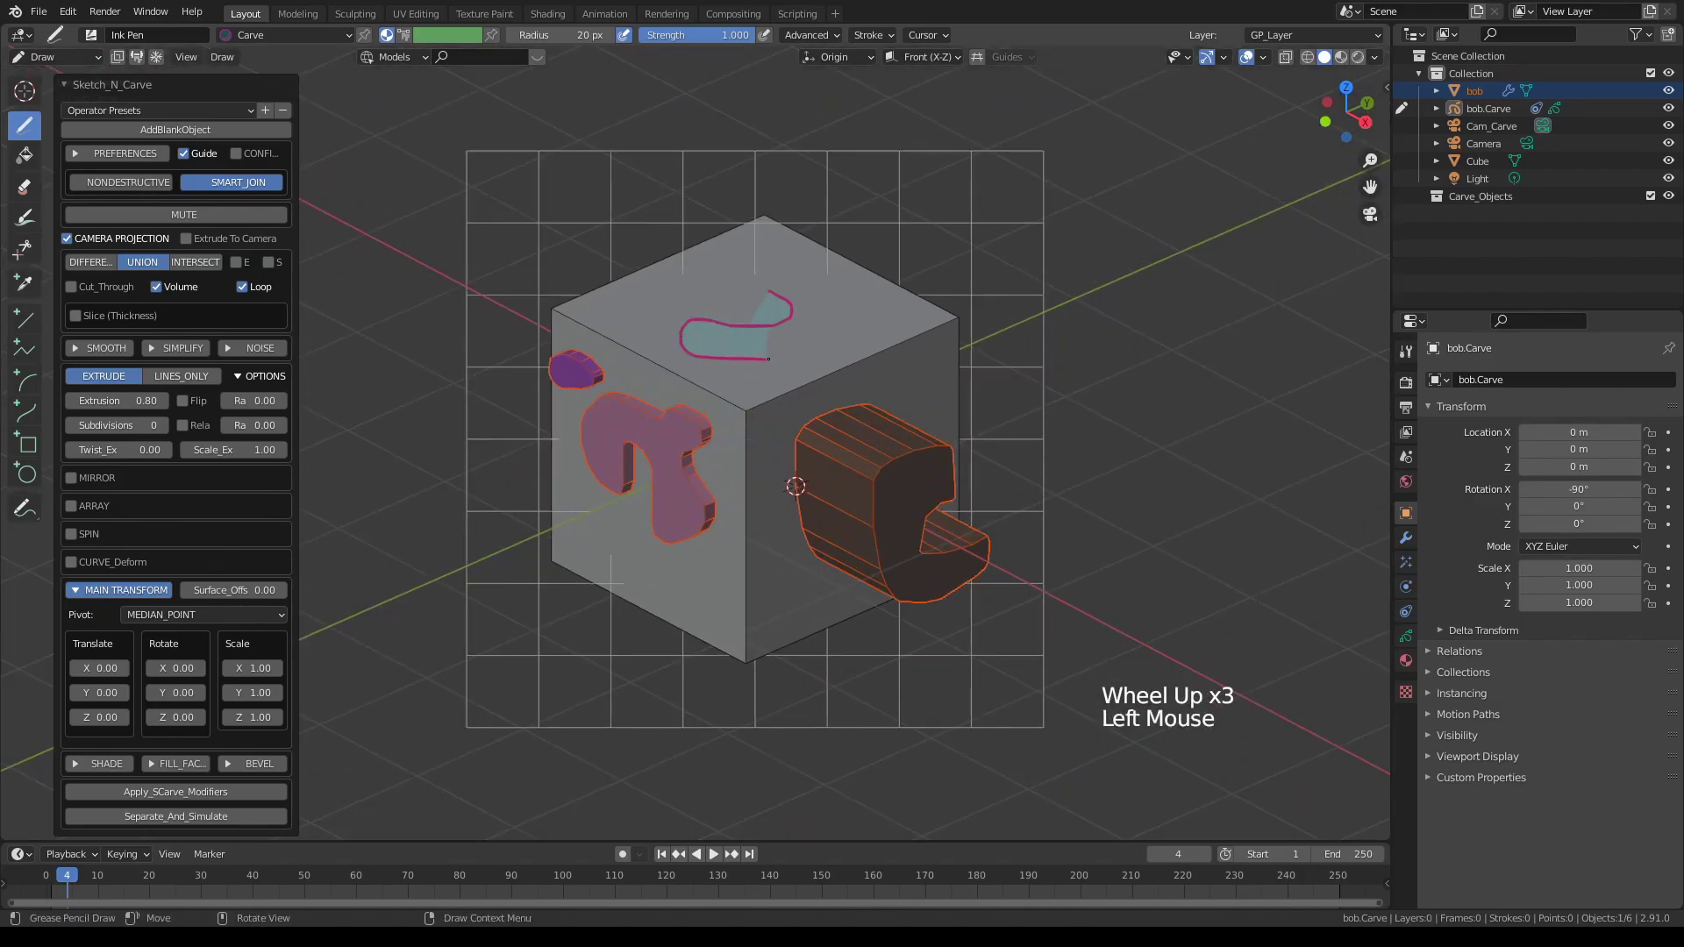
key(k)
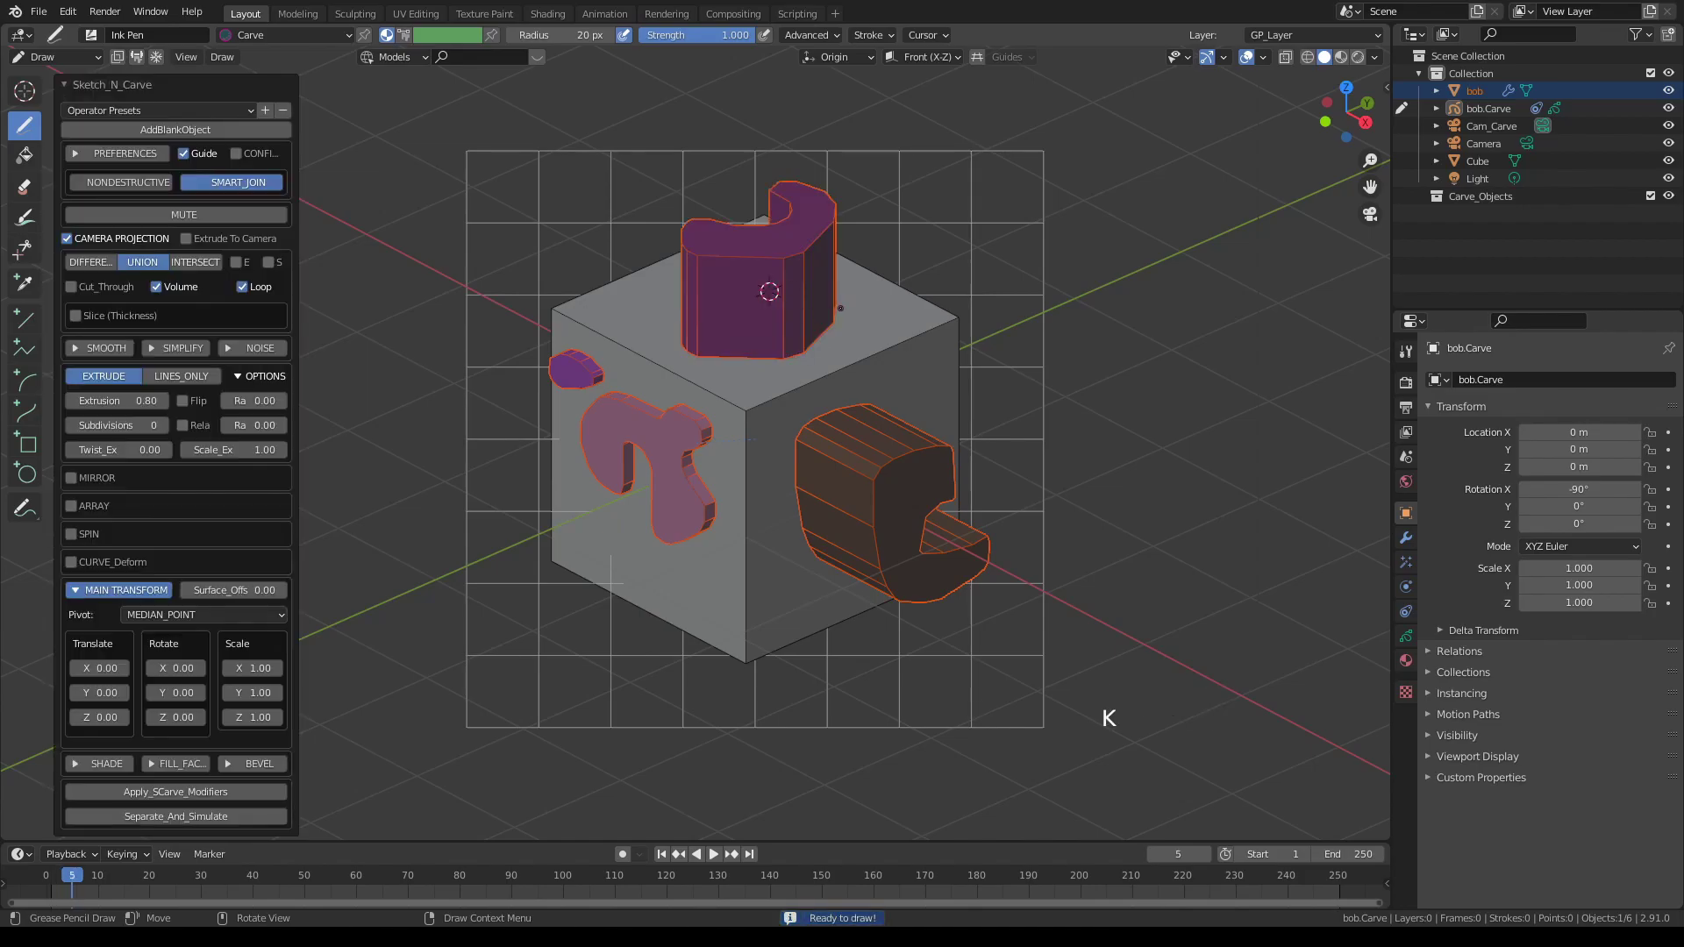
drag(101, 400, 53, 401)
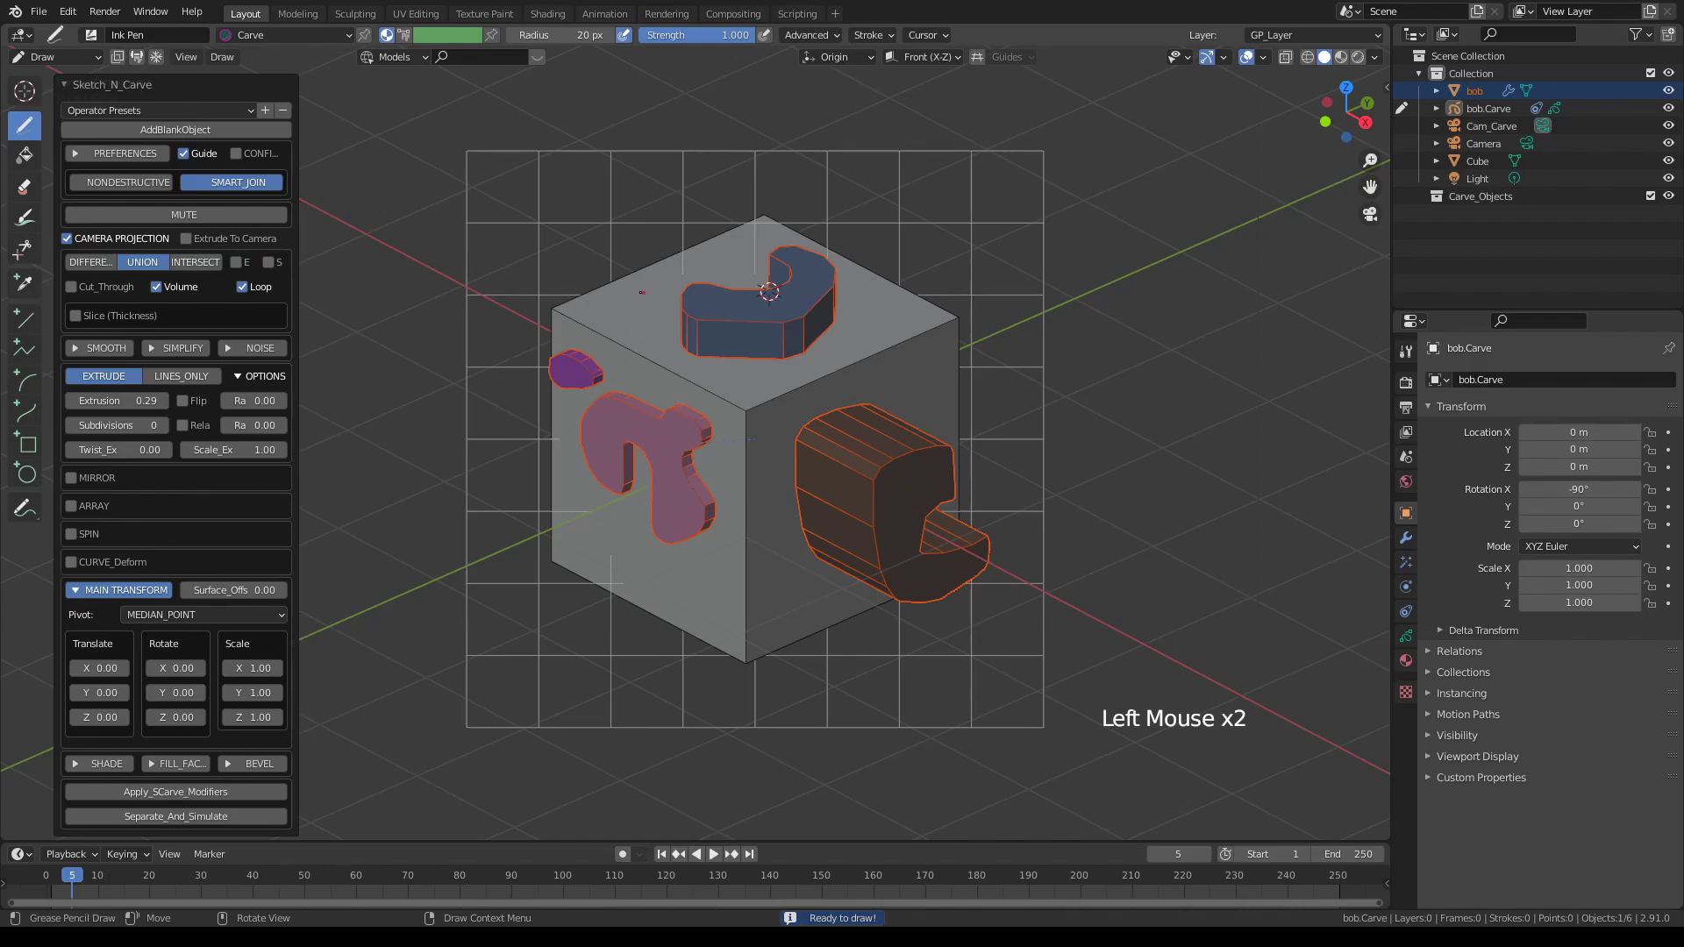
key(k)
Step: Carve three small shapes stacked on the blue hook on the cube's top
middle_drag(636, 307, 607, 284)
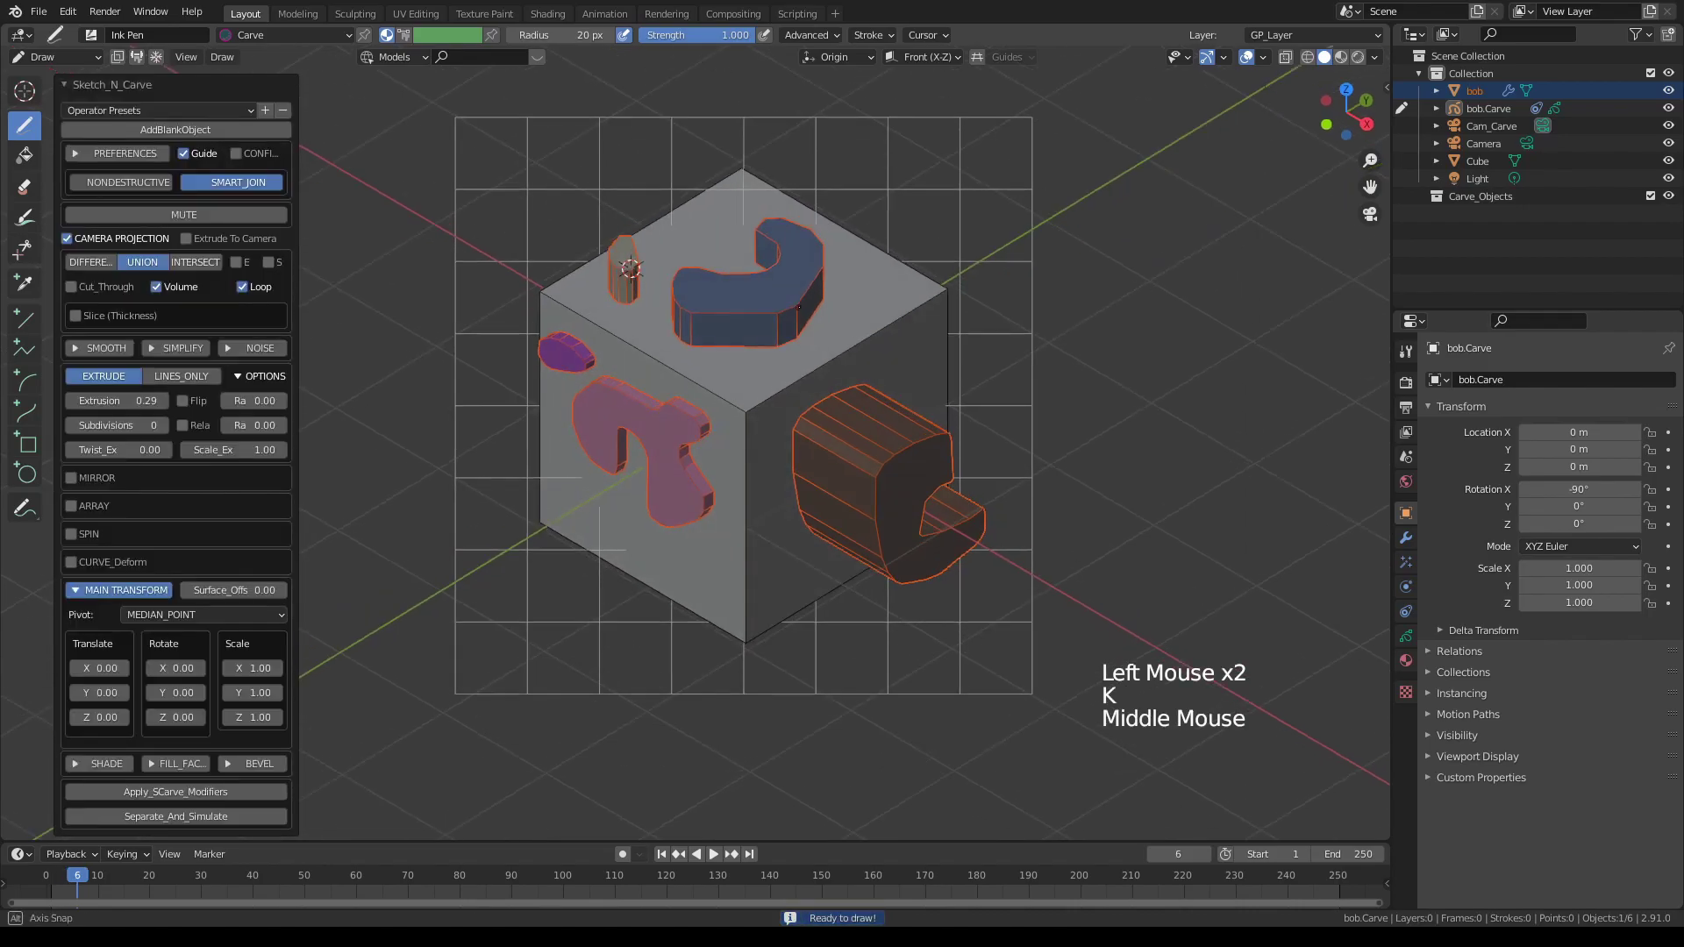
drag(695, 293, 745, 287)
key(k)
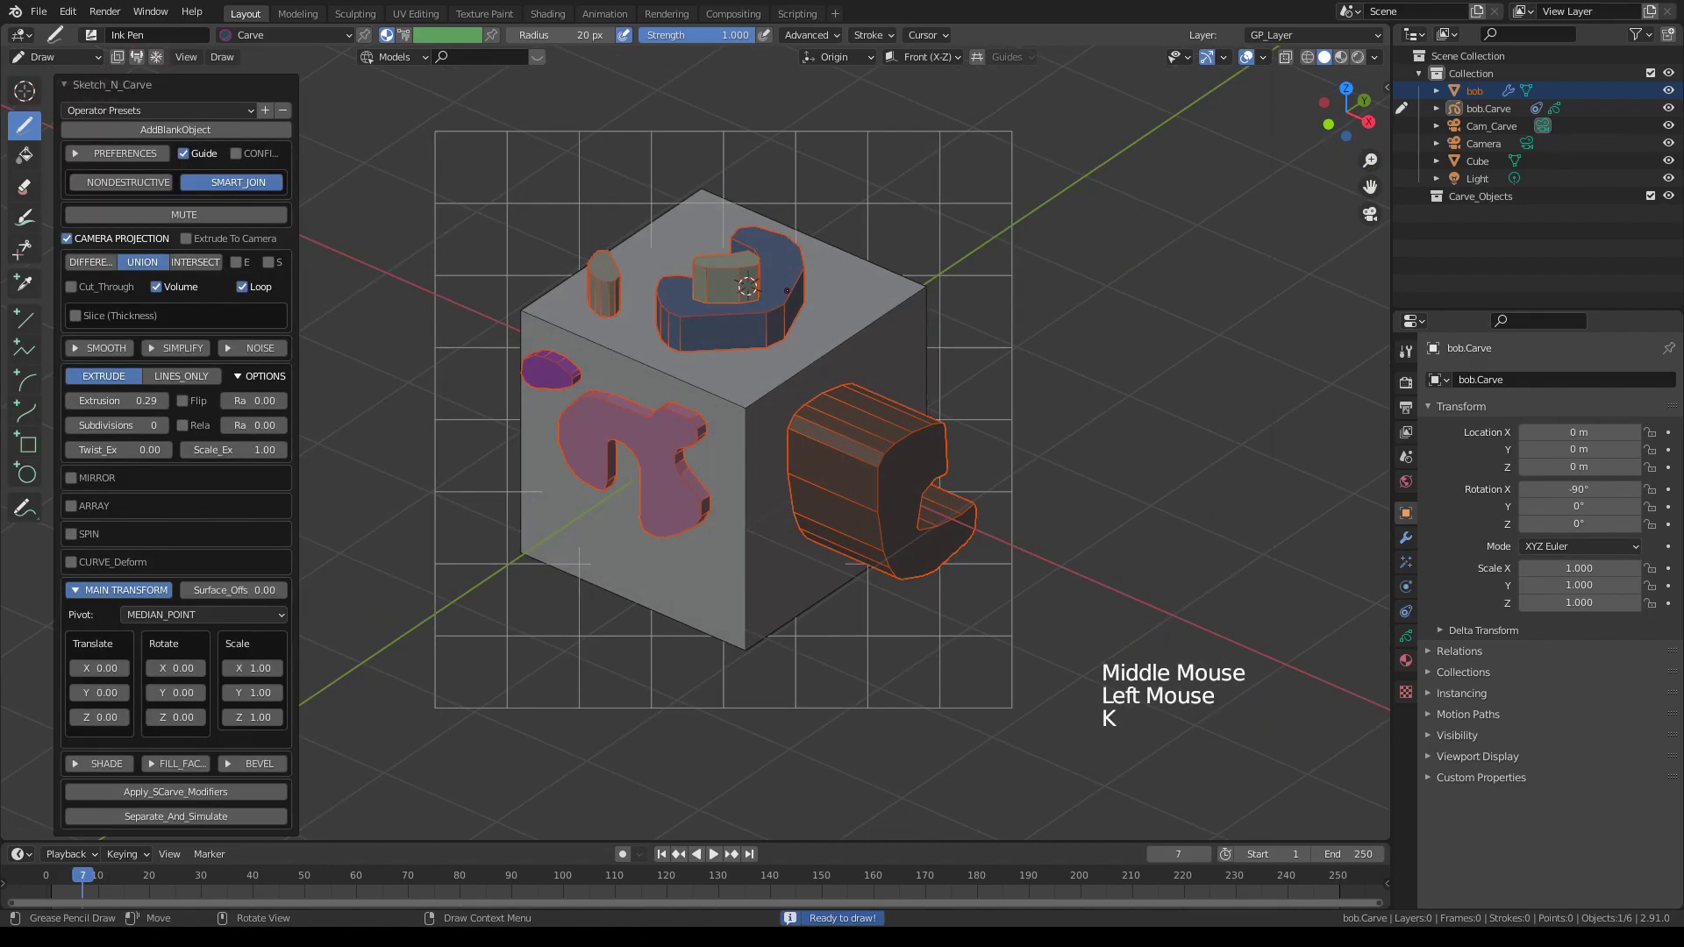
mouse_move(746, 288)
middle_down()
mouse_move(1206, 412)
mouse_move(1249, 455)
mouse_move(1184, 501)
middle_up()
click(1206, 411)
key(k)
click(1248, 456)
key(k)
scroll(1223, 474, up, 2)
Step: Carve a closed shape into the orange C and a small shape onto the blue part
middle_drag(841, 293, 842, 434)
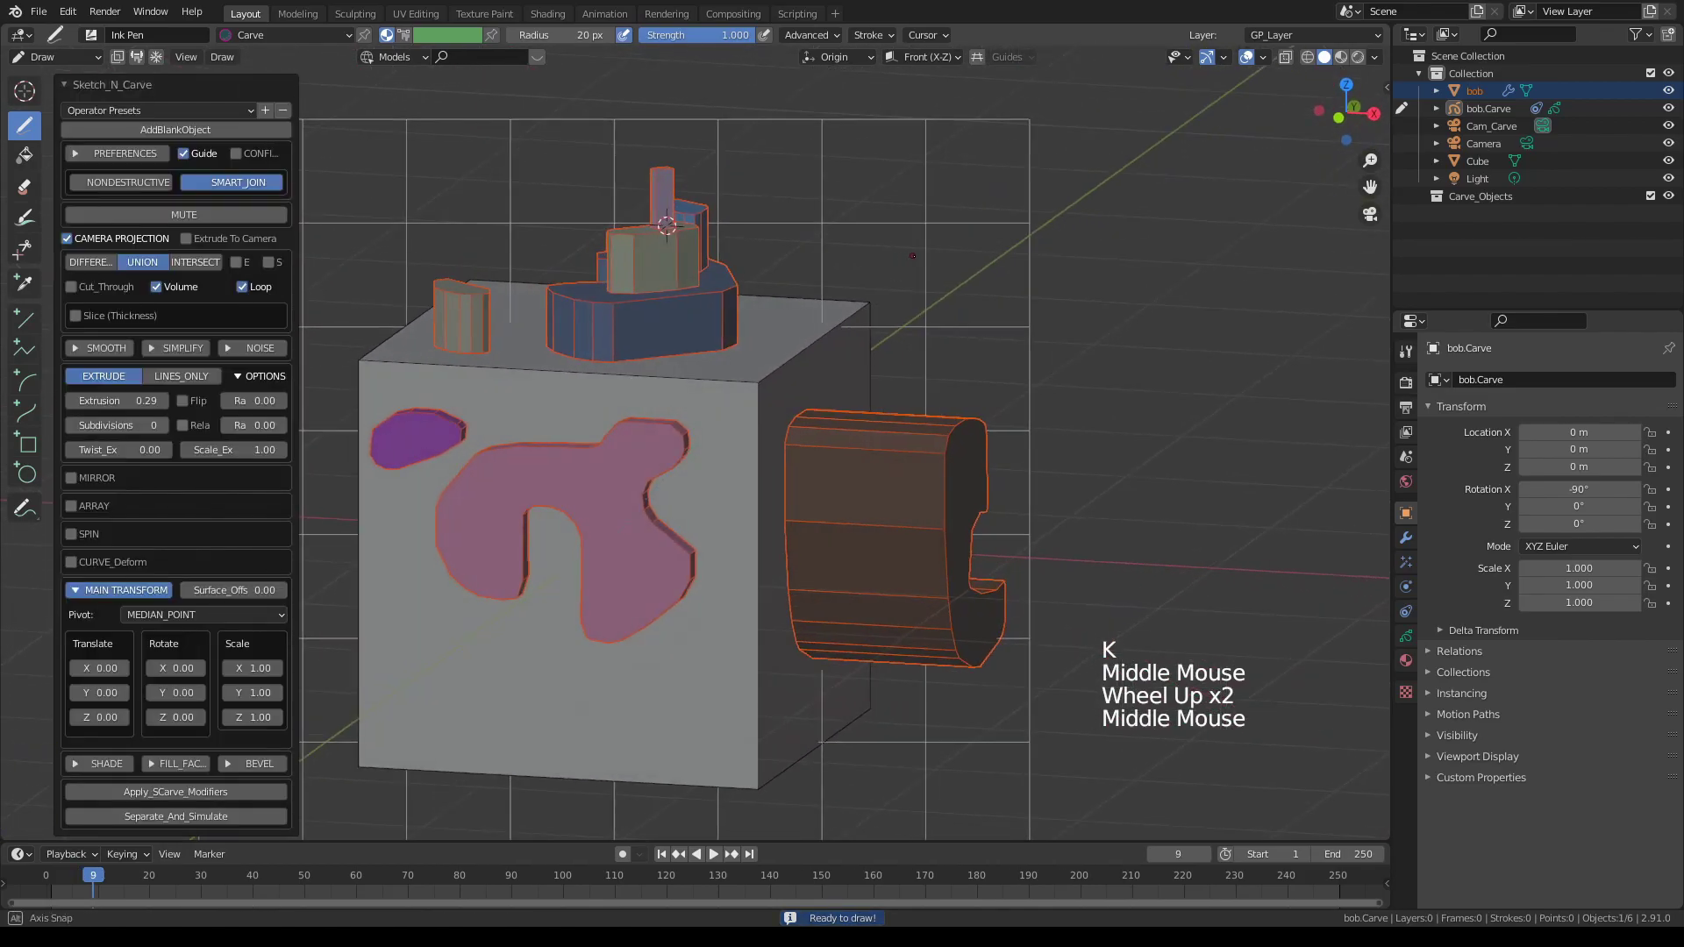
drag(837, 477, 833, 575)
key(k)
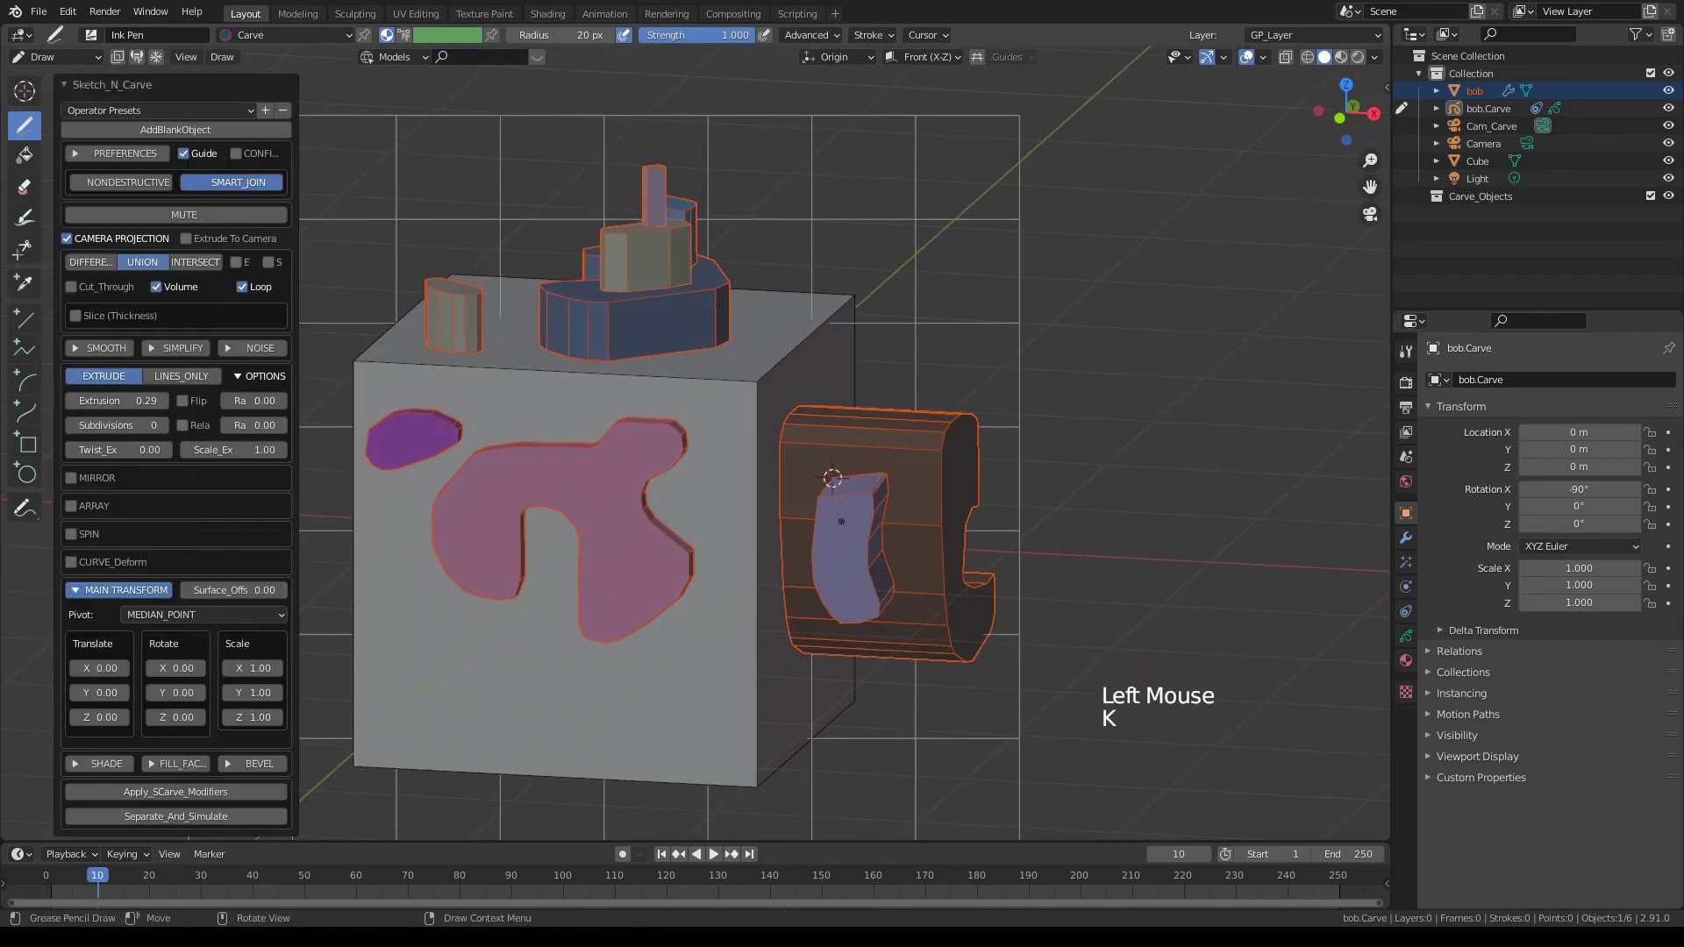
middle_drag(833, 576, 864, 583)
drag(852, 553, 842, 592)
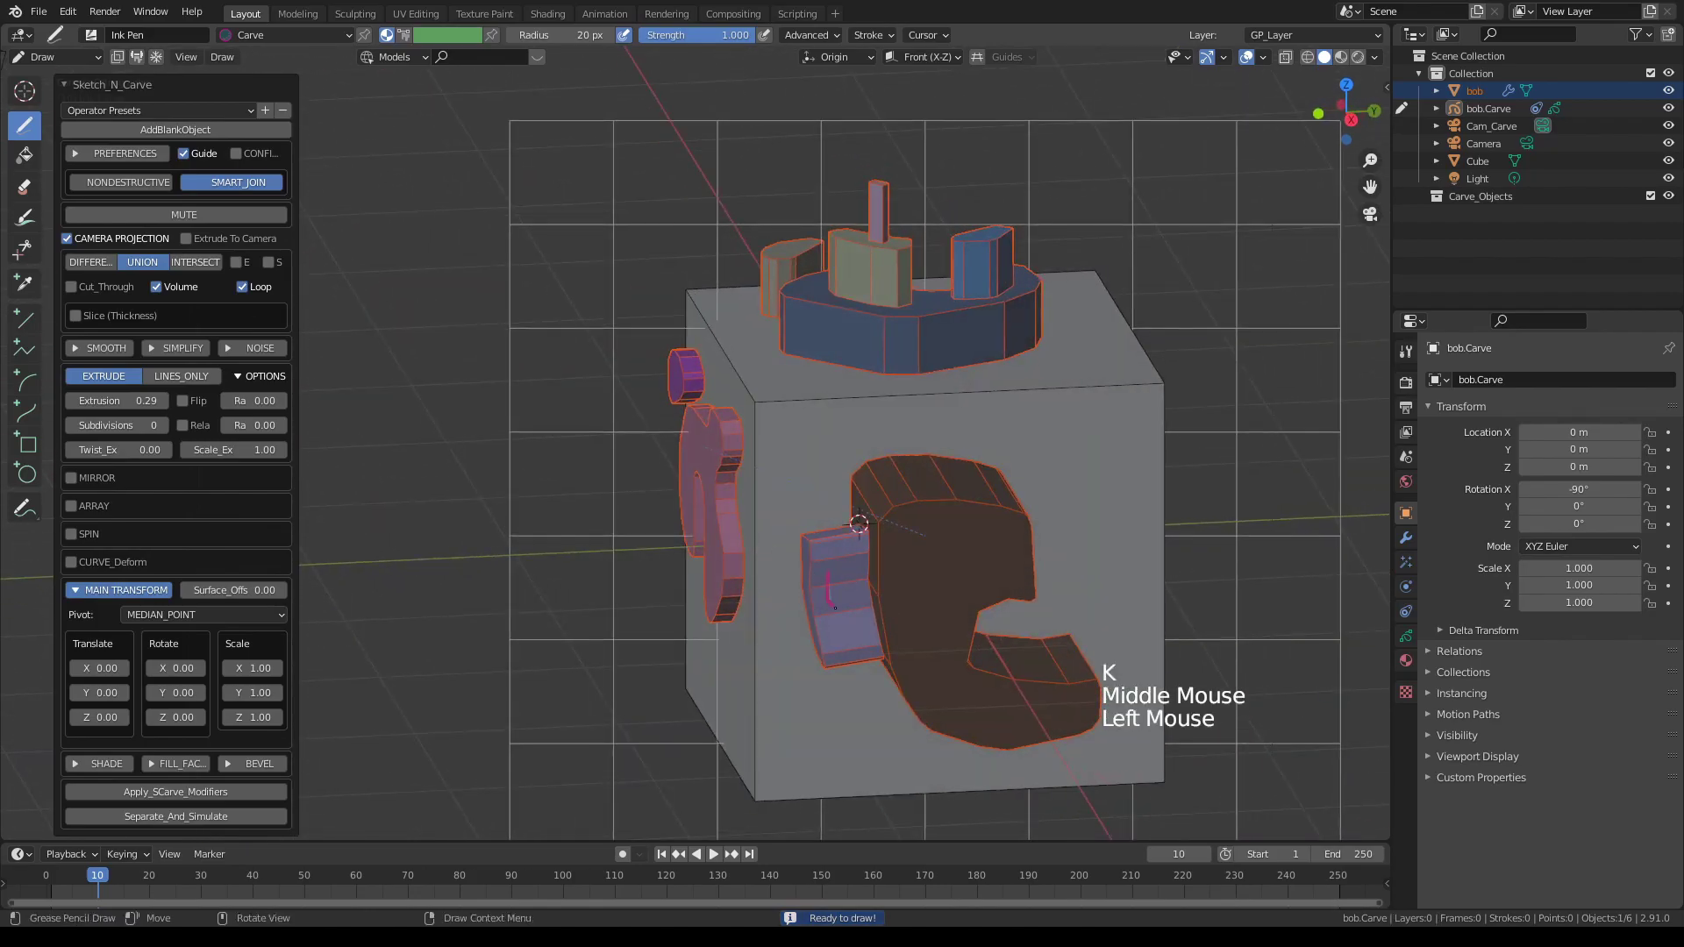
key(k)
scroll(843, 593, down, 2)
mouse_move(842, 593)
middle_down()
mouse_move(827, 487)
mouse_move(655, 402)
middle_up()
scroll(827, 509, down, 3)
scroll(827, 500, up, 3)
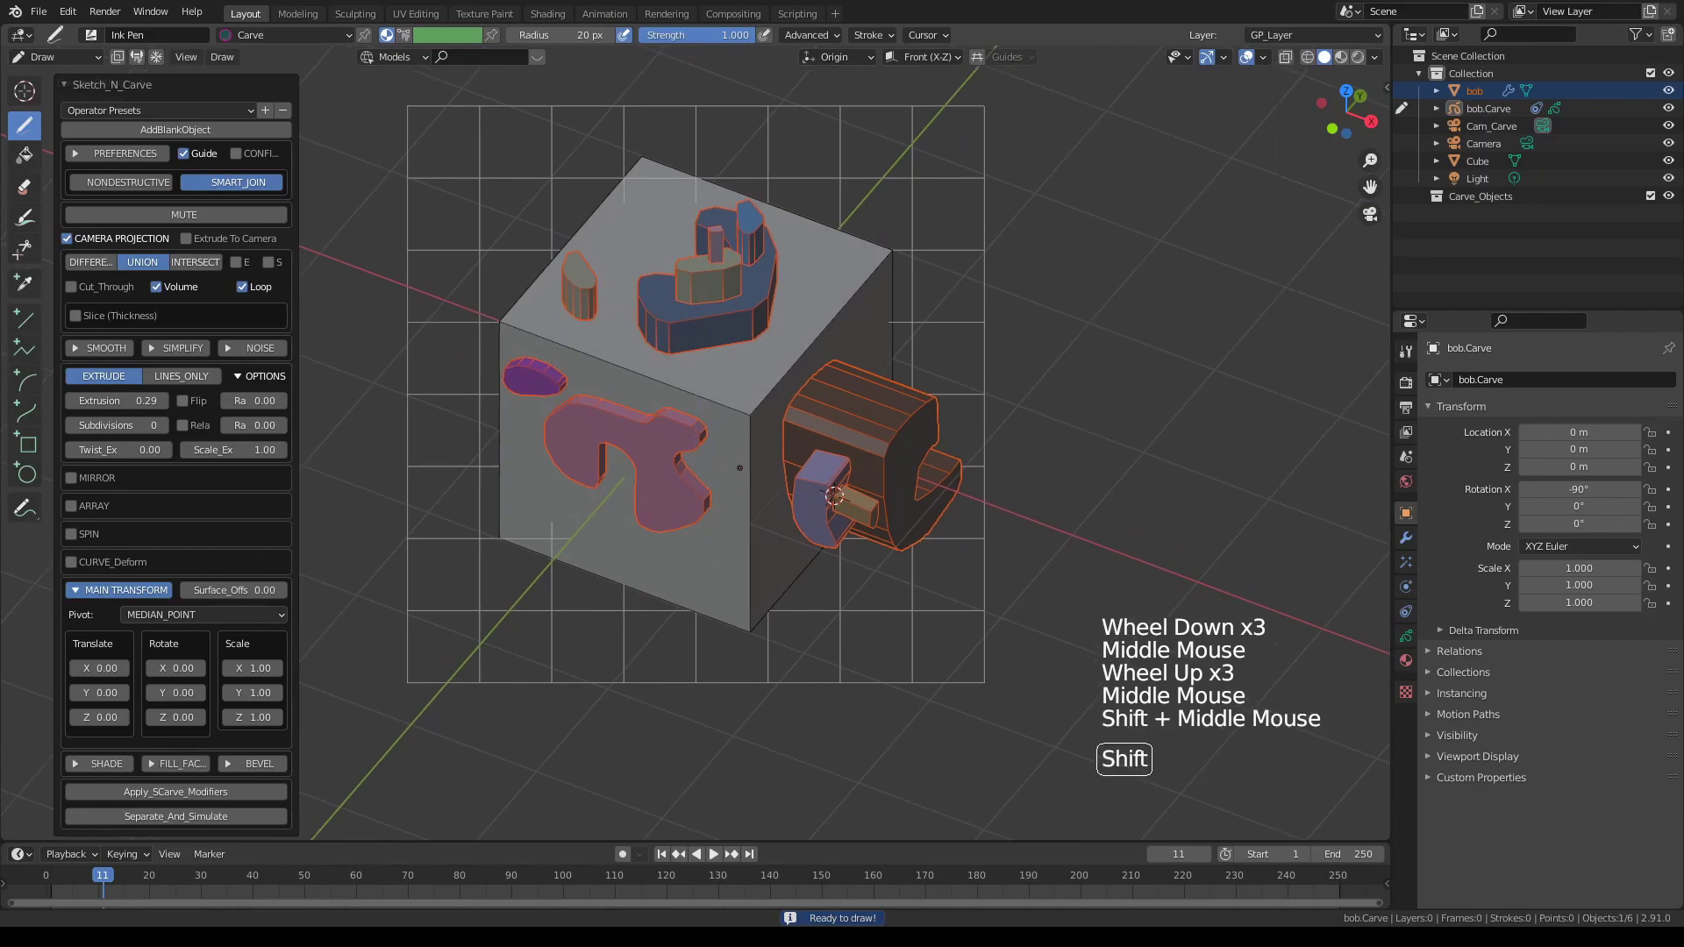